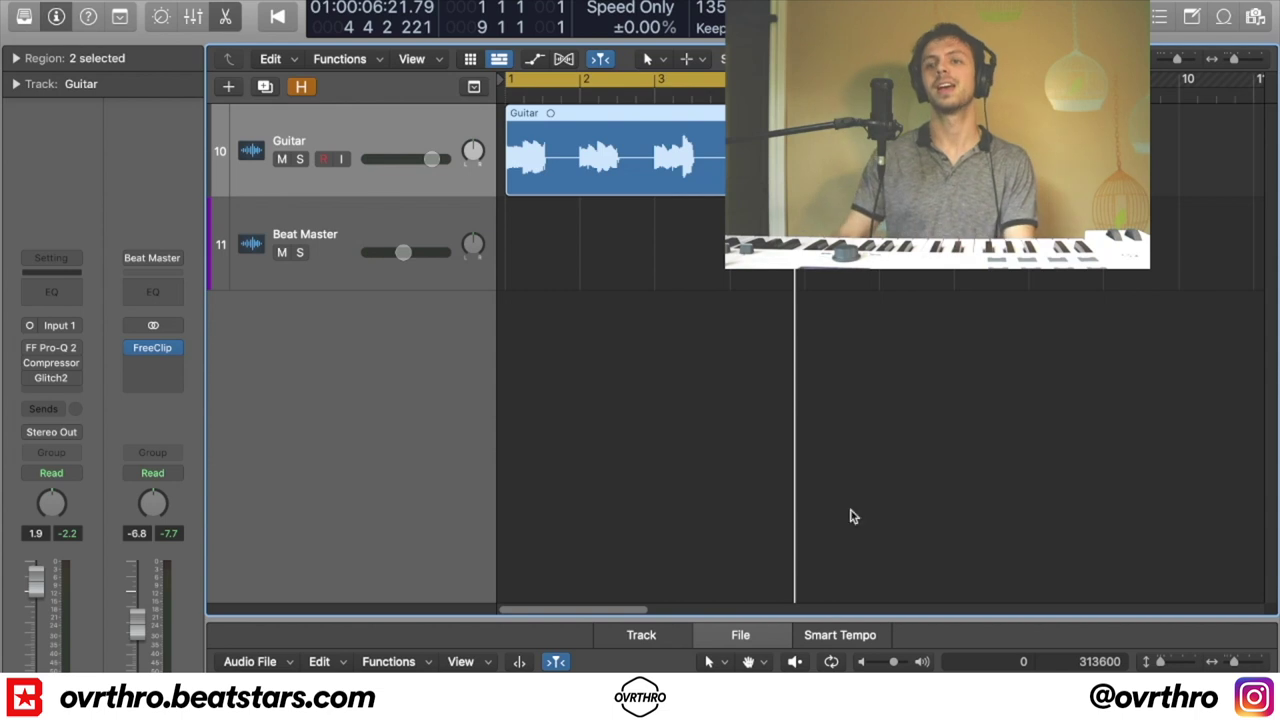
Play the beat from the start while viewing the Guitar track's Compressor settings
click(52, 364)
key(Return)
key(space)
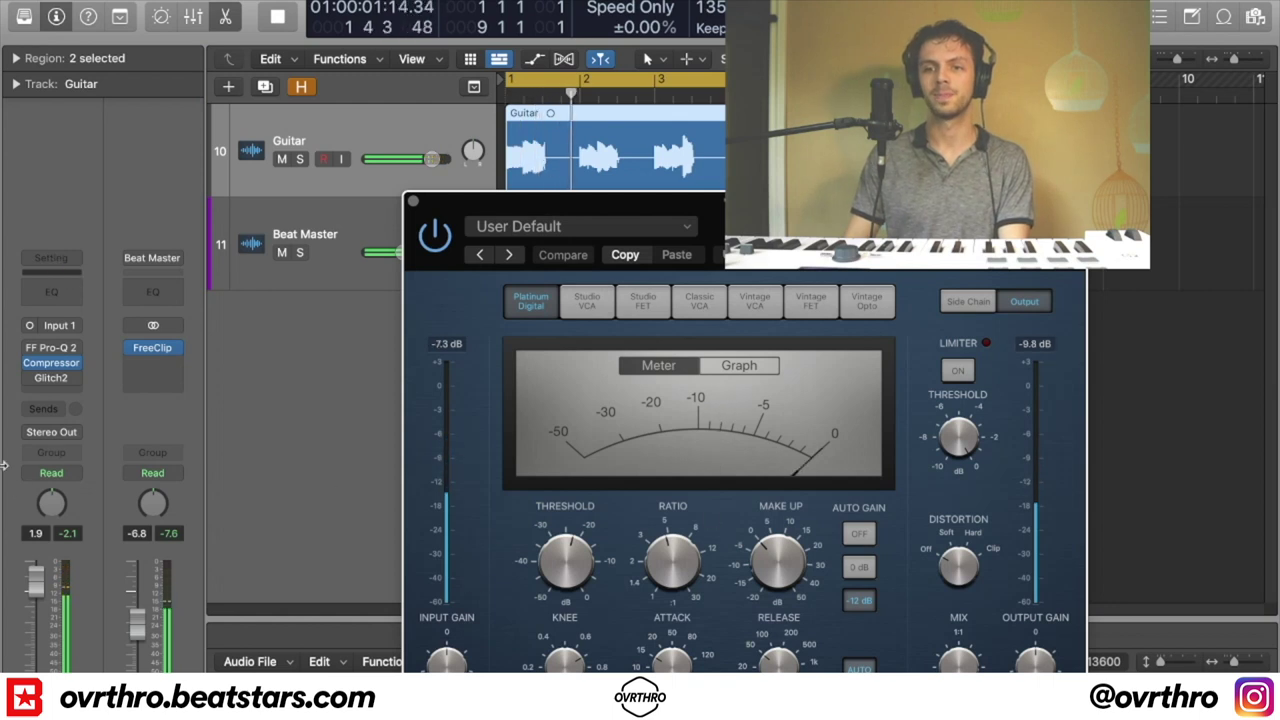
click(414, 203)
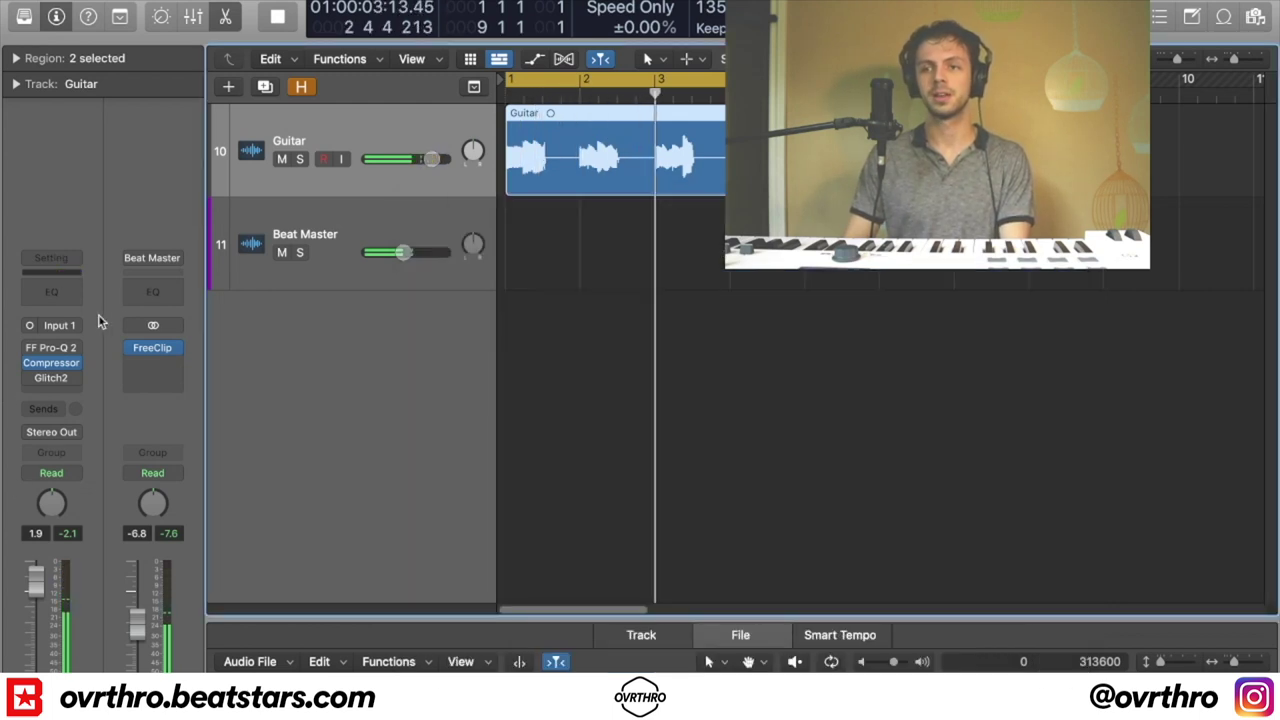
Review the Guitar track's Glitch2 effect sequence while the beat plays, including its Stretcher settings
click(51, 382)
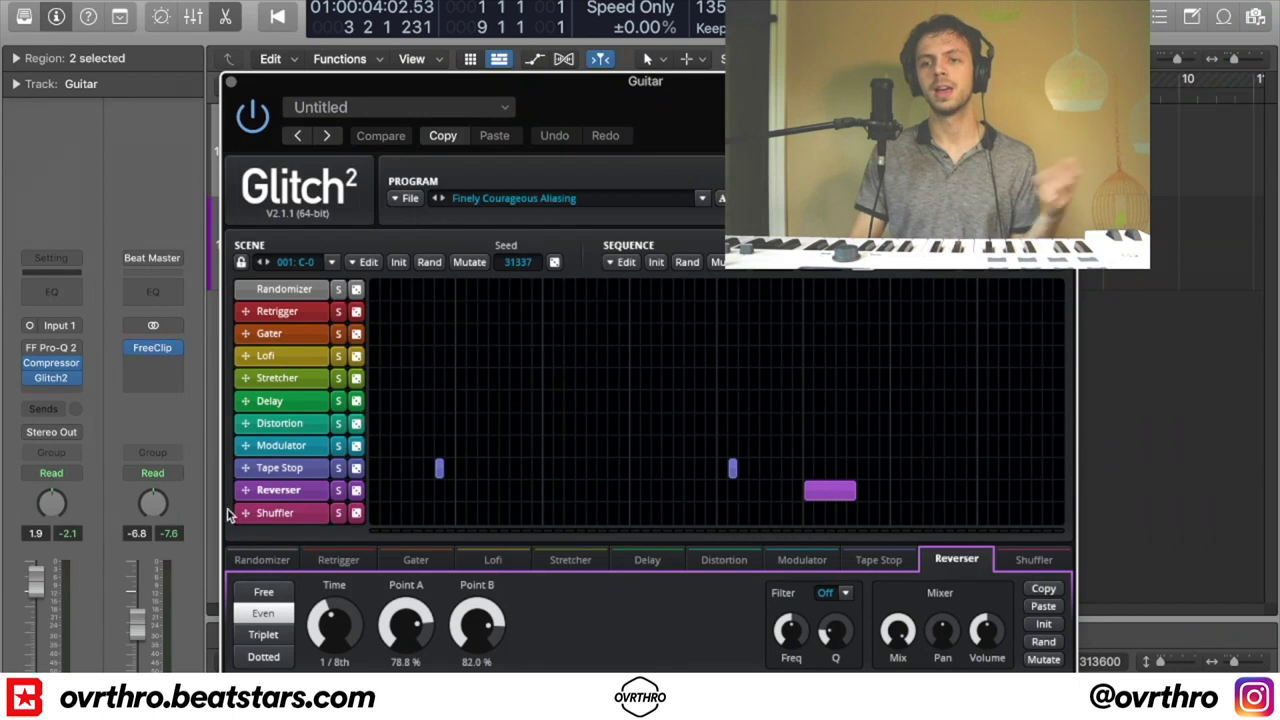
drag(546, 379, 615, 372)
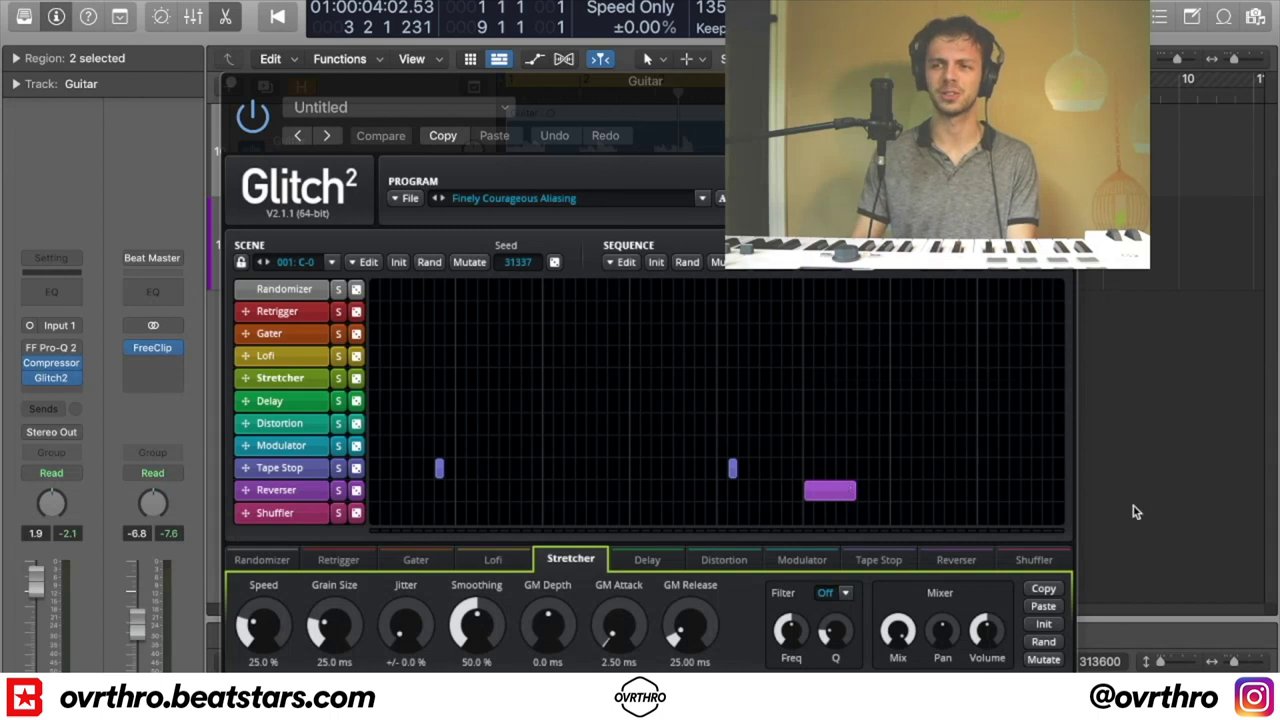
key(space)
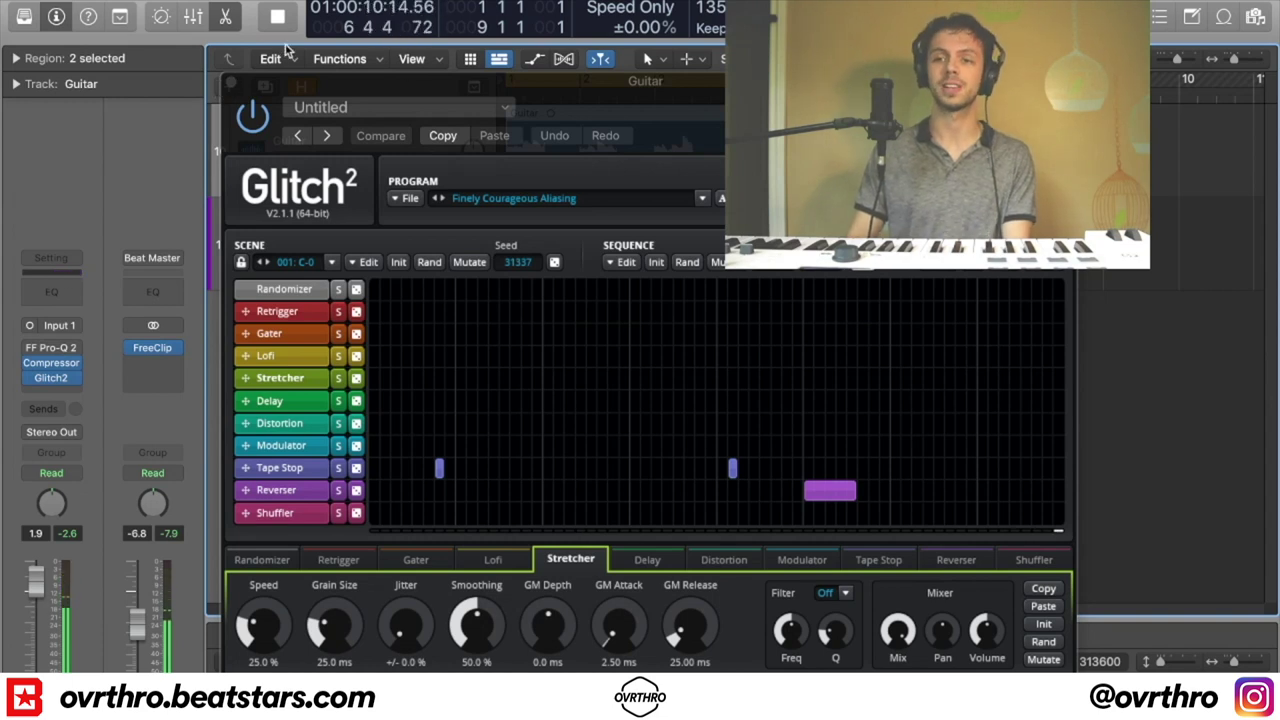
key(space)
click(233, 83)
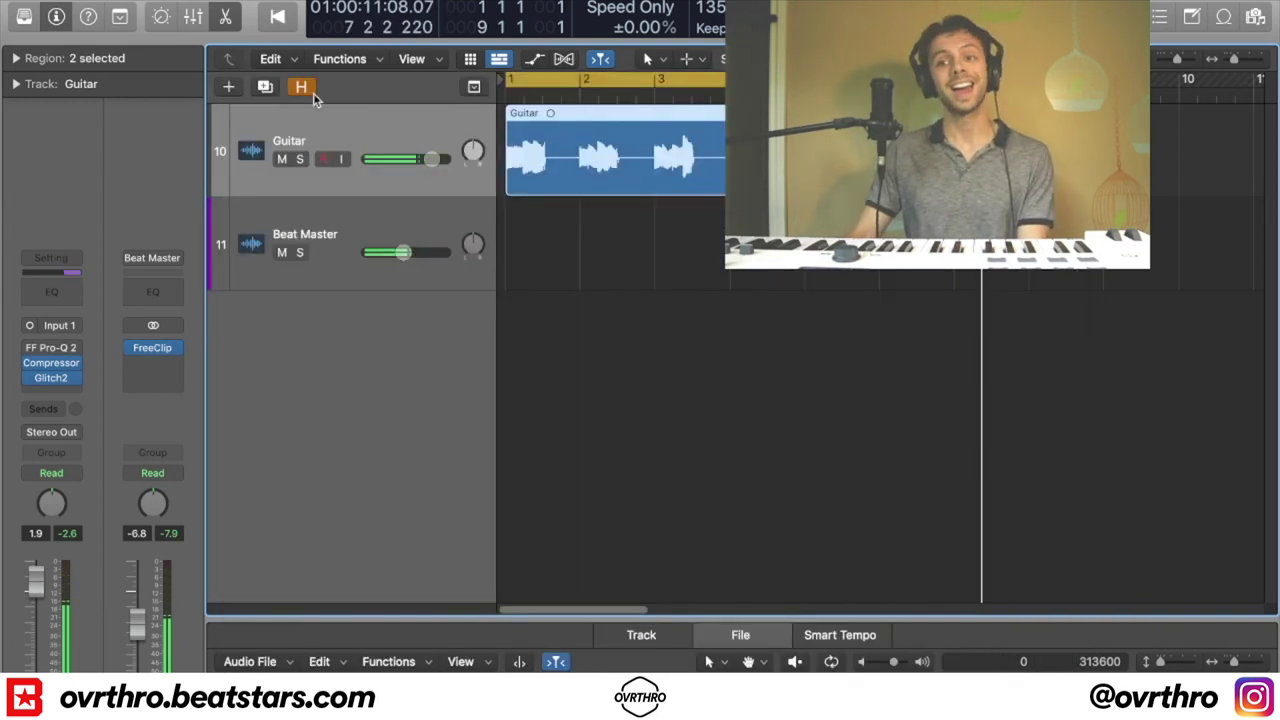
Unhide the Kick, Stick, Reverse Snare, both HH and Groove tracks, and conceal the tracks still marked hidden
scroll(320, 160, up, 5)
scroll(318, 226, up, 4)
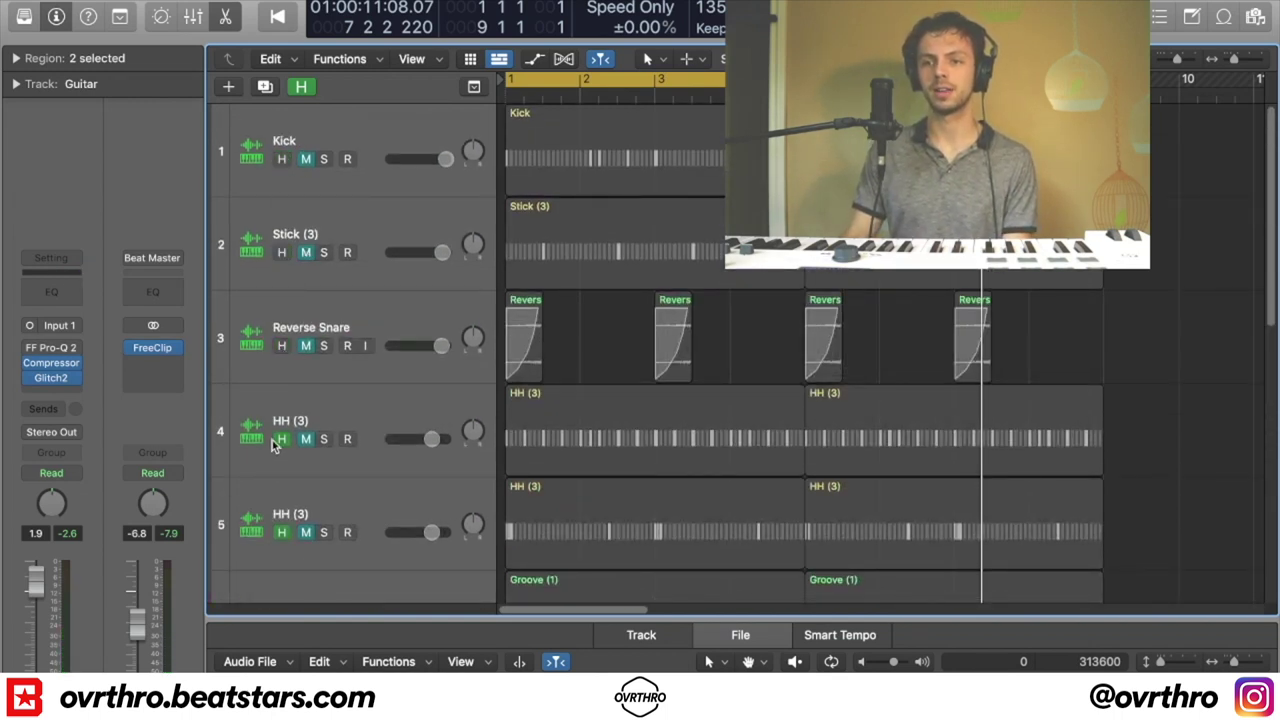
scroll(285, 525, down, 2)
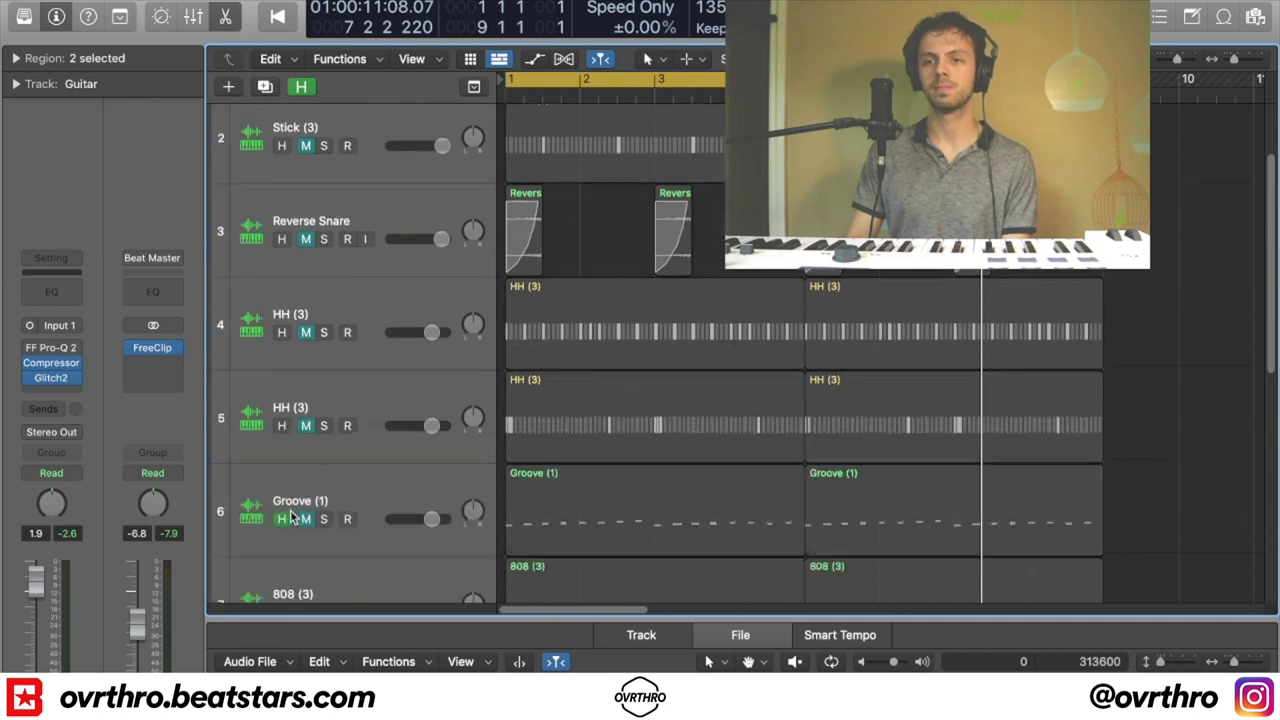
click(301, 88)
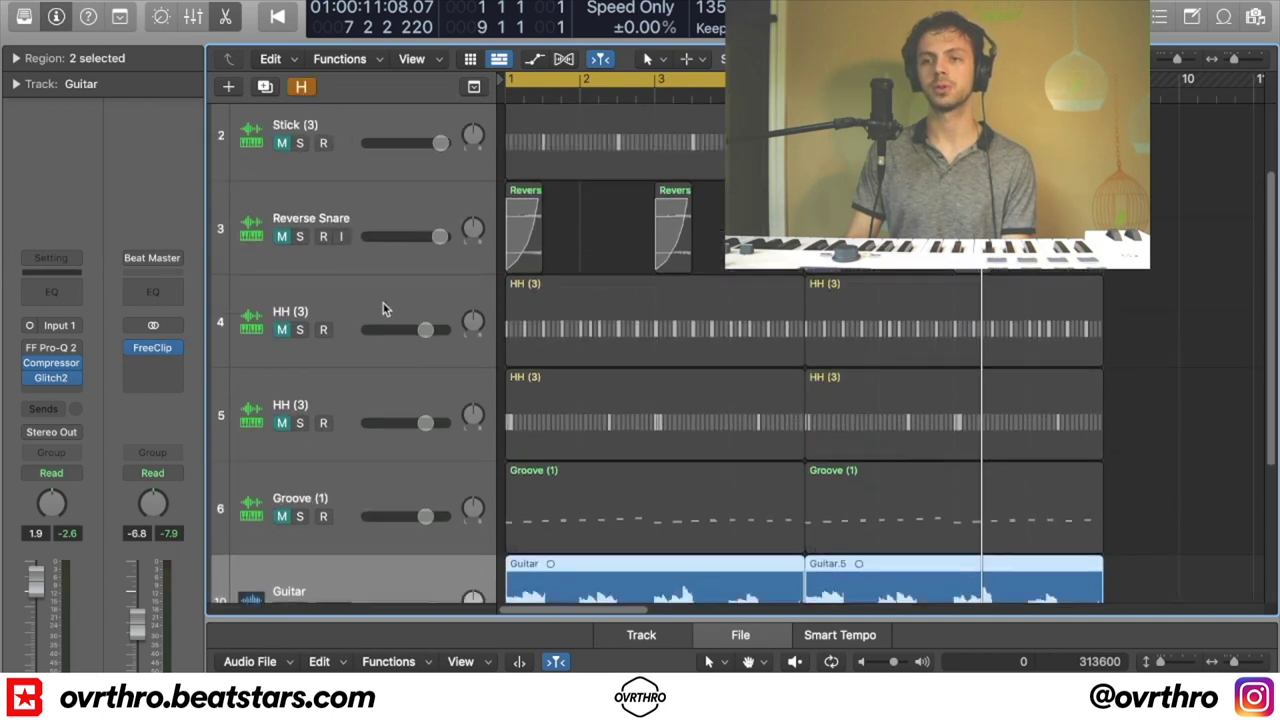
Unmute the Stick (3) track, select it, and view the sample loaded in its Q-Sampler
scroll(386, 306, up, 2)
click(299, 258)
click(299, 258)
click(284, 252)
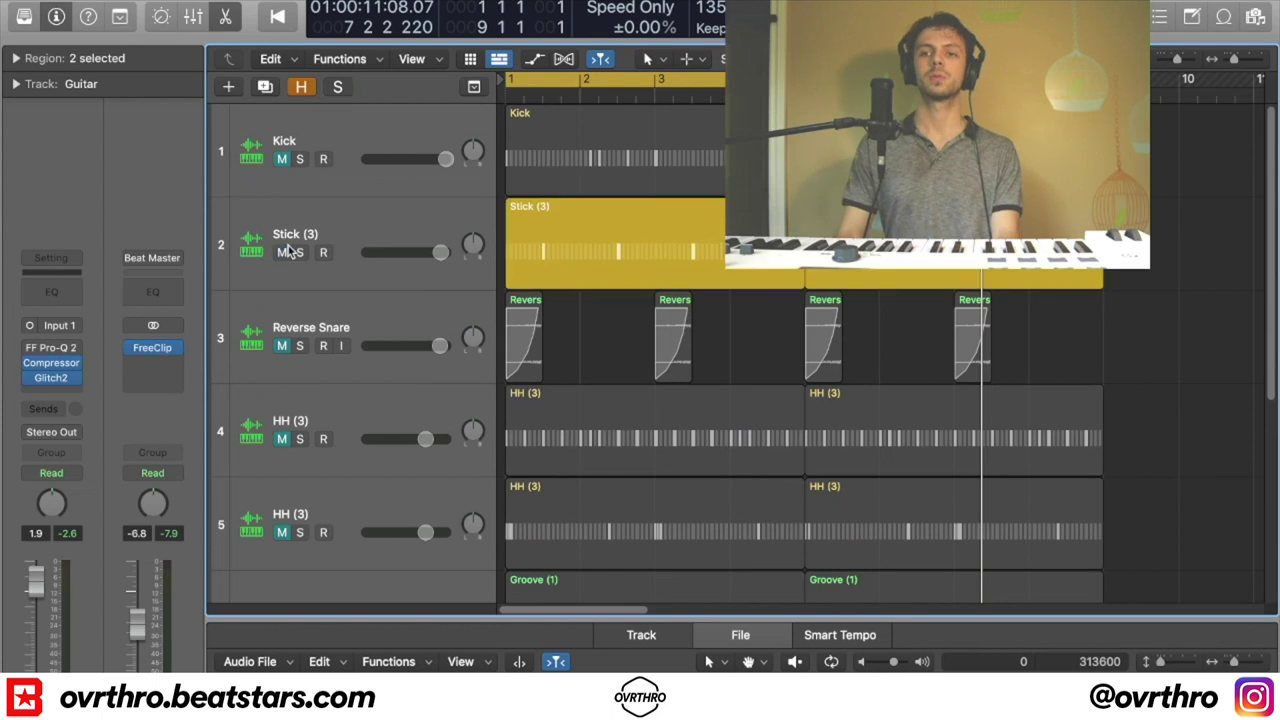
click(411, 231)
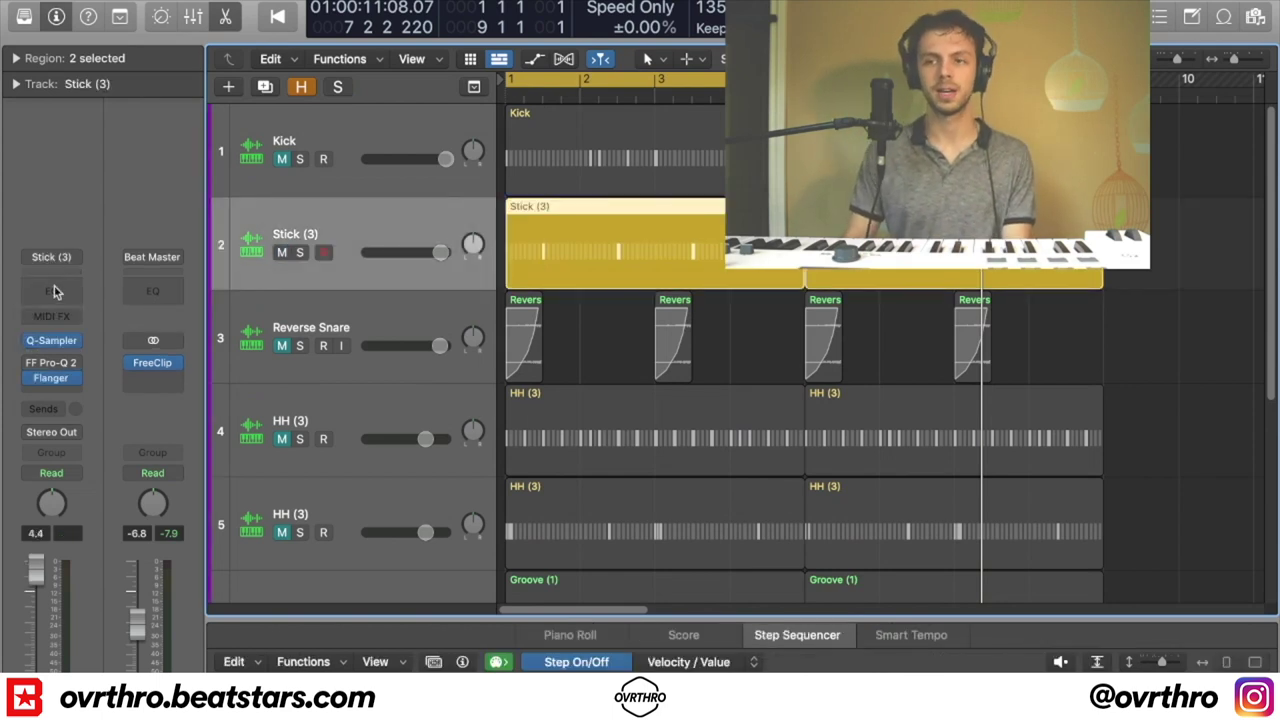
click(60, 343)
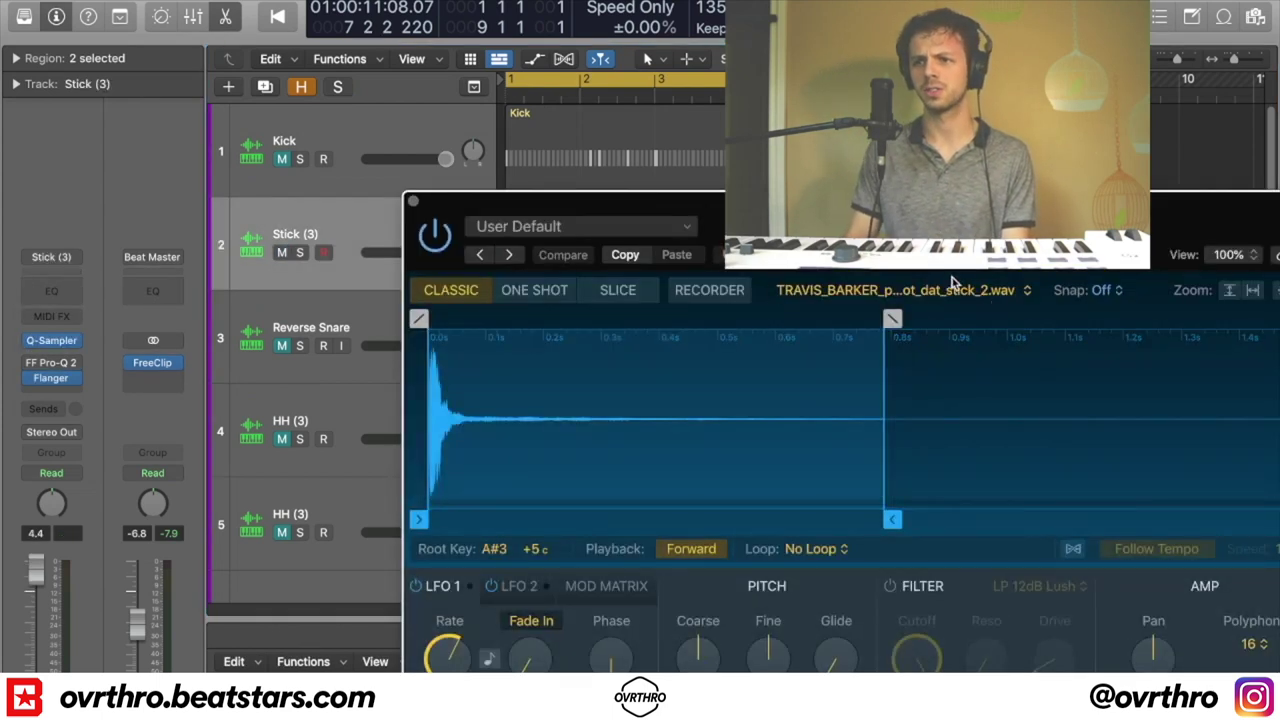
click(411, 200)
Play the Stick (3) track, audition it soloed with the Flanger bypassed, and switch the Flanger back on
key(space)
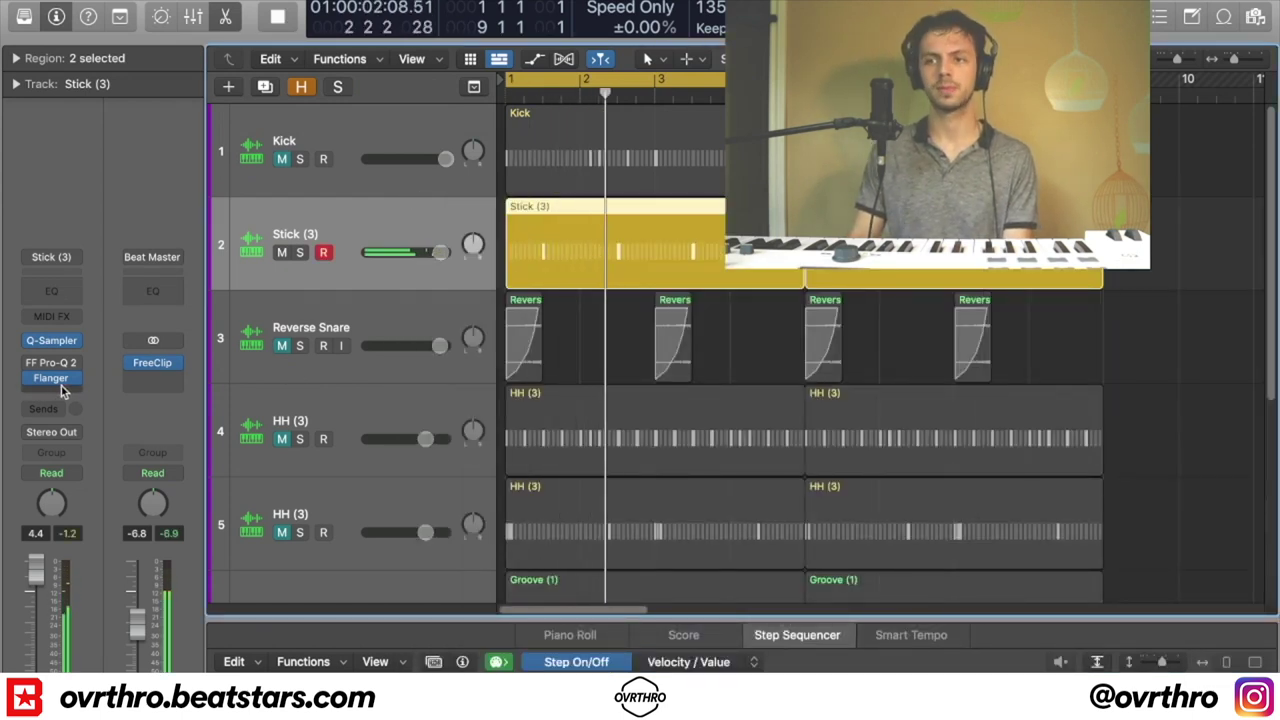
click(31, 380)
key(s)
key(space)
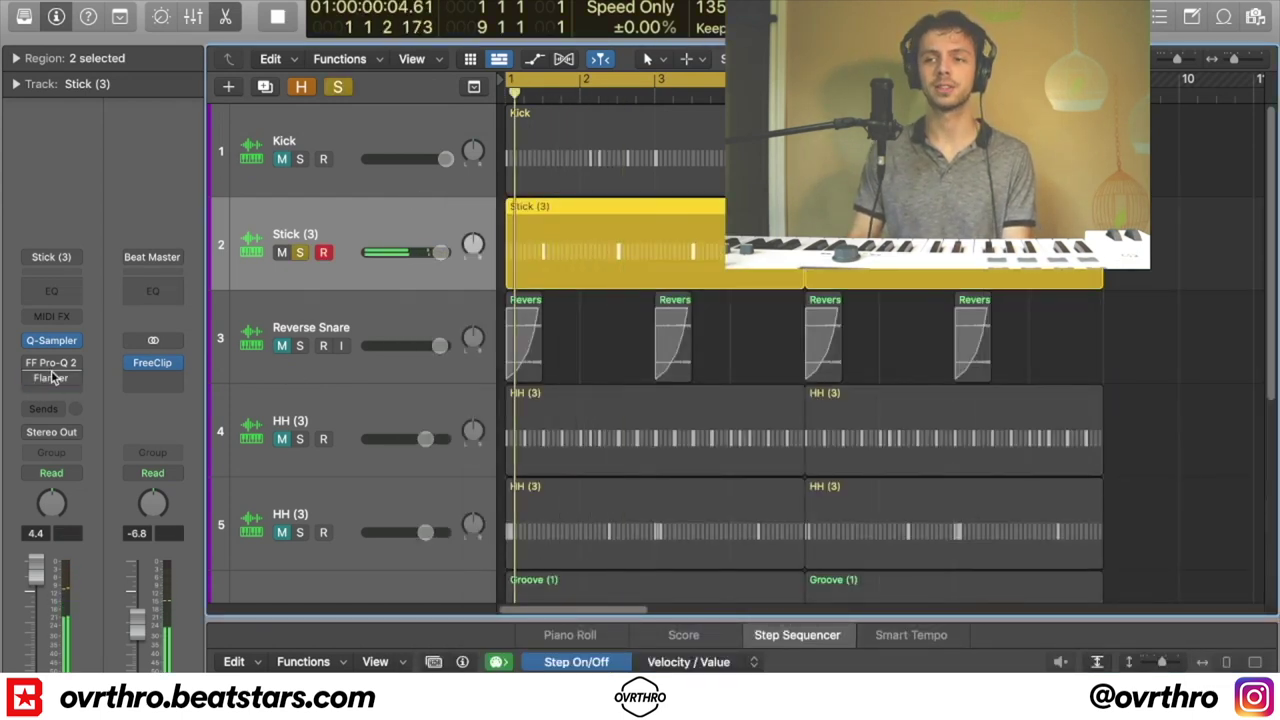
key(space)
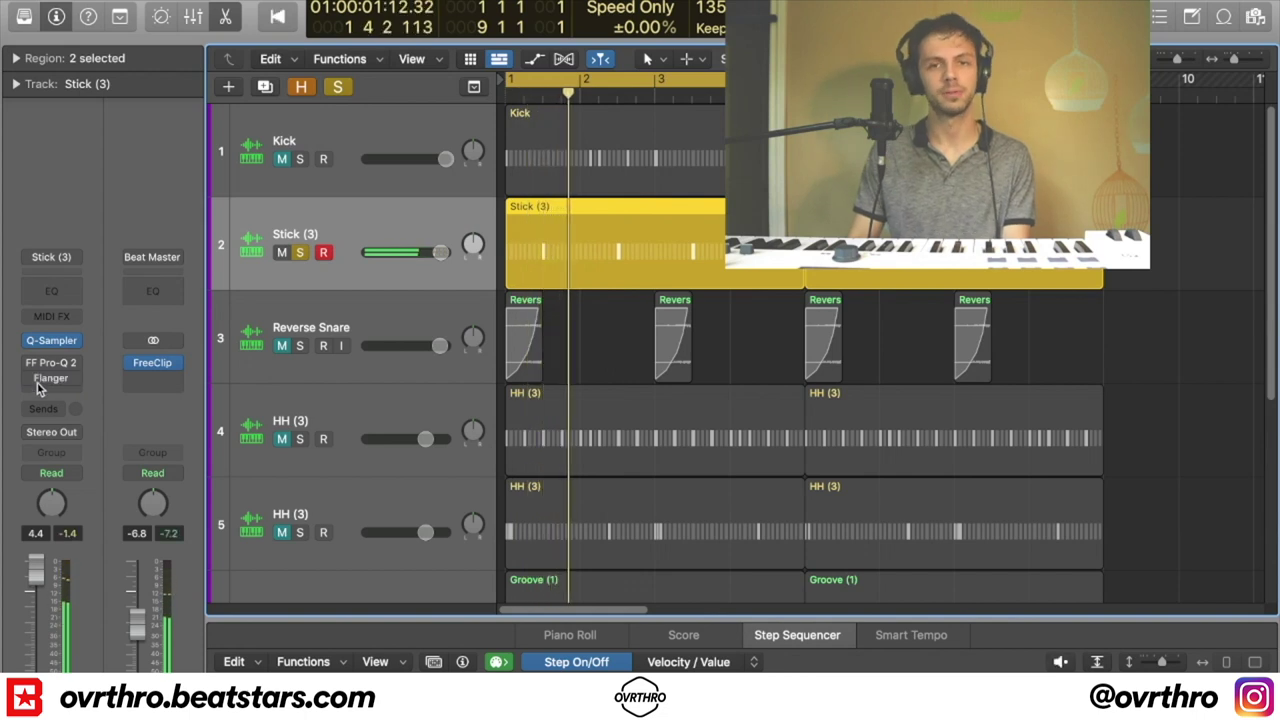
click(36, 389)
click(33, 387)
click(32, 381)
View the Stick (3) track's Flanger settings, unsolo the track, and play it with the guitar
click(53, 381)
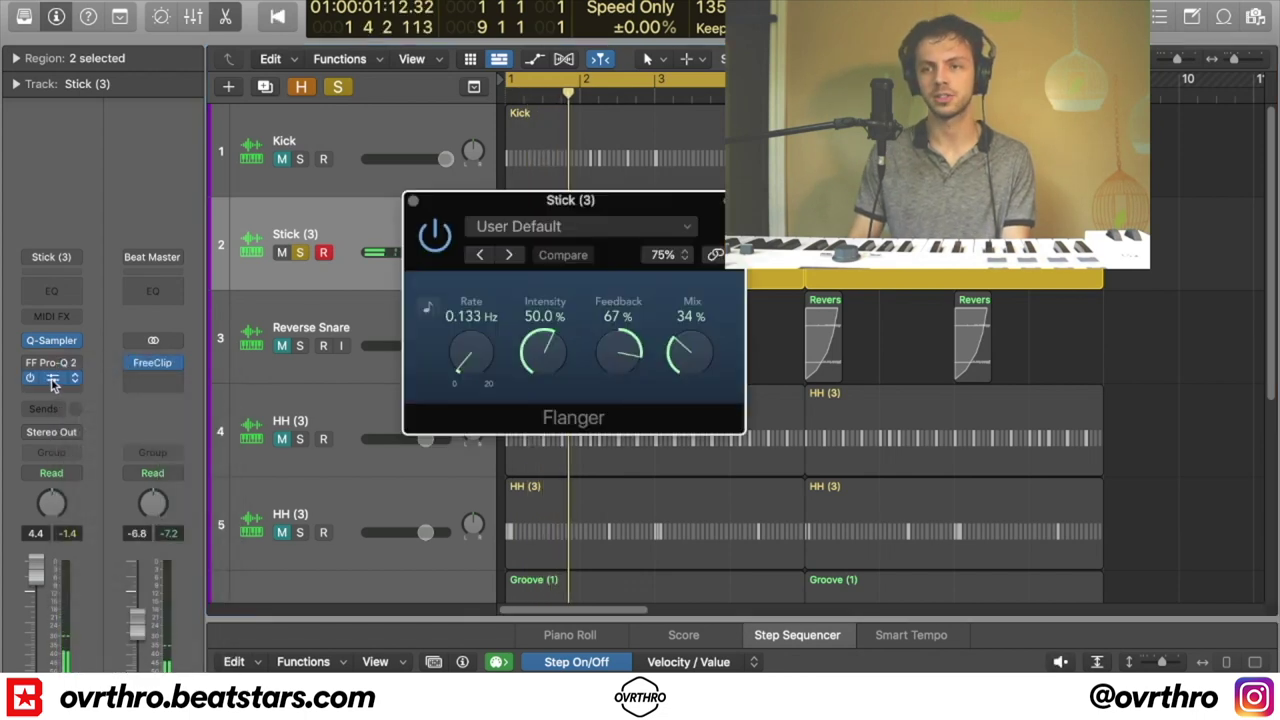
drag(671, 200, 1083, 108)
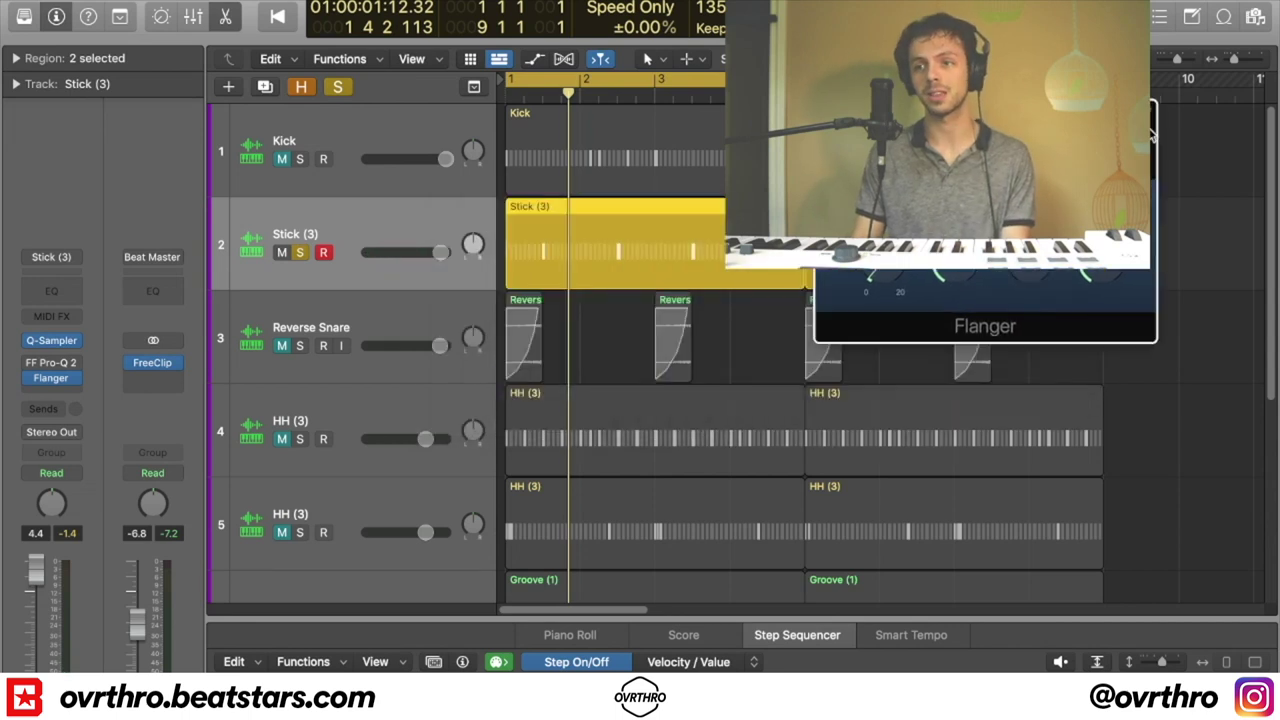
key(s)
key(space)
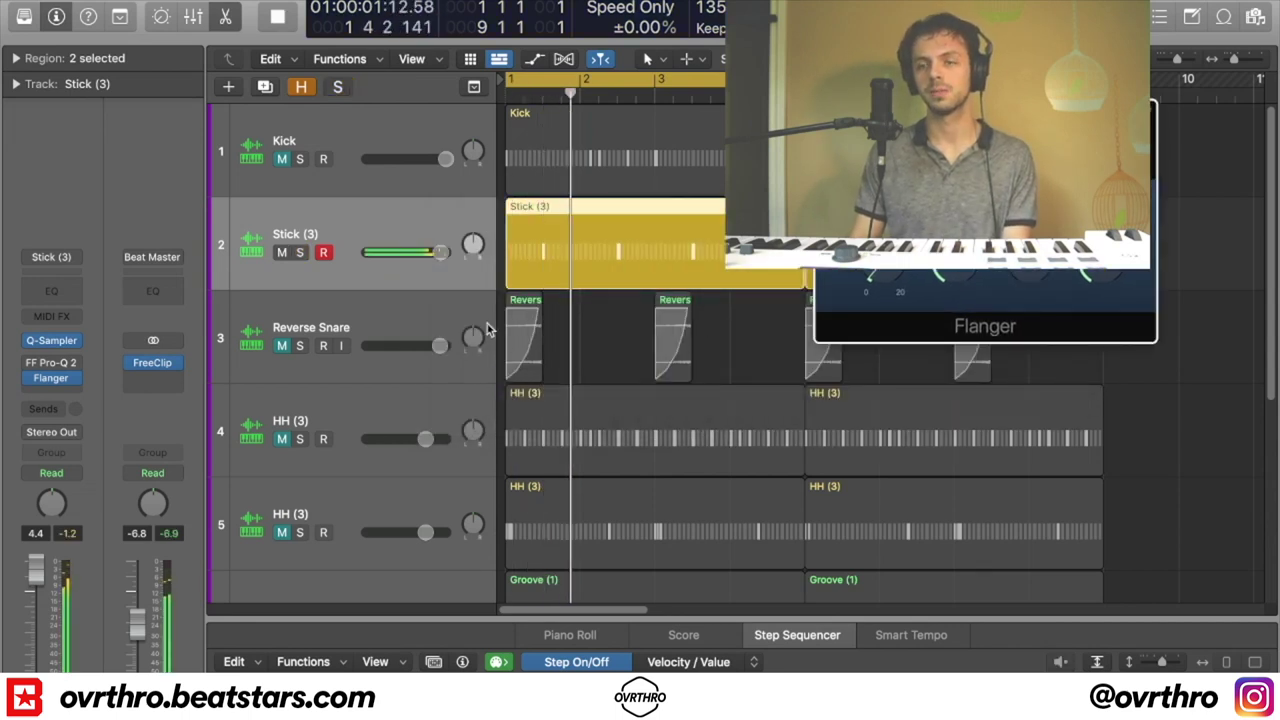
Unmute the Kick track, lower its volume to -1.9 dB, and play the beat from the start
key(super+Up)
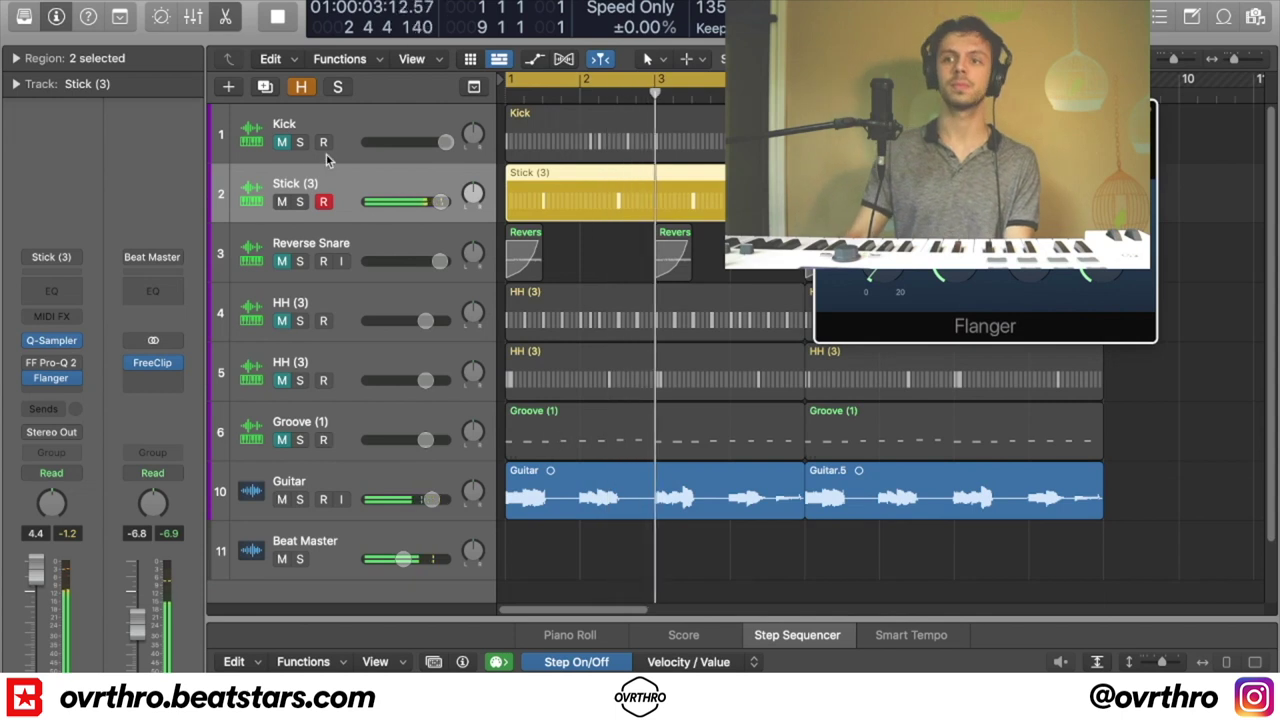
click(288, 152)
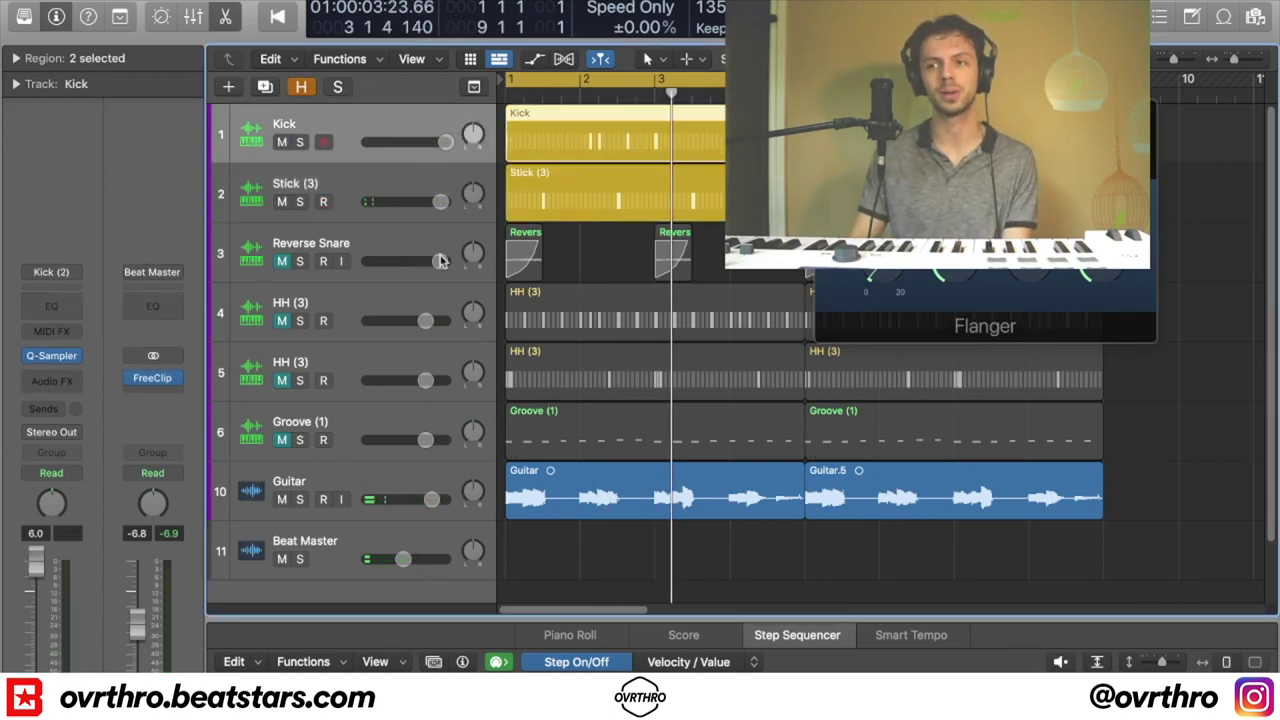
key(Return)
drag(455, 147, 418, 142)
key(space)
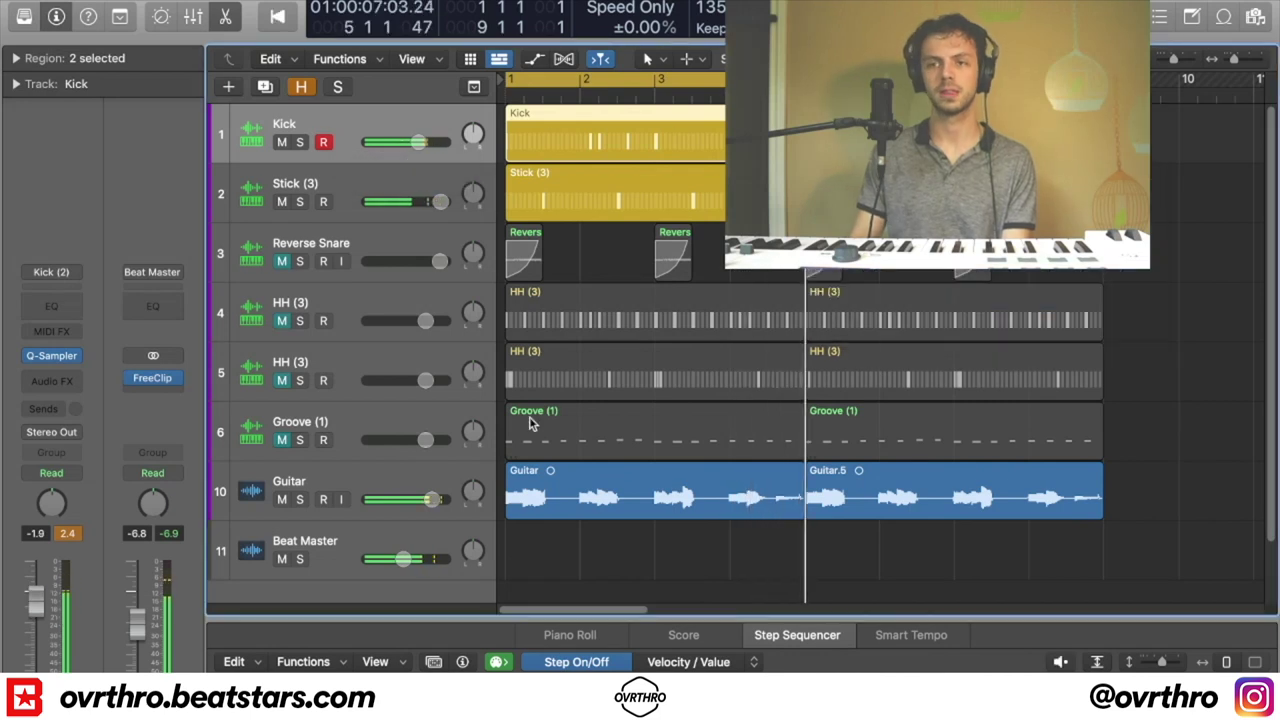
Create an empty pattern region on the Stick (3) track at bar 9, after the existing regions
key(super+Down)
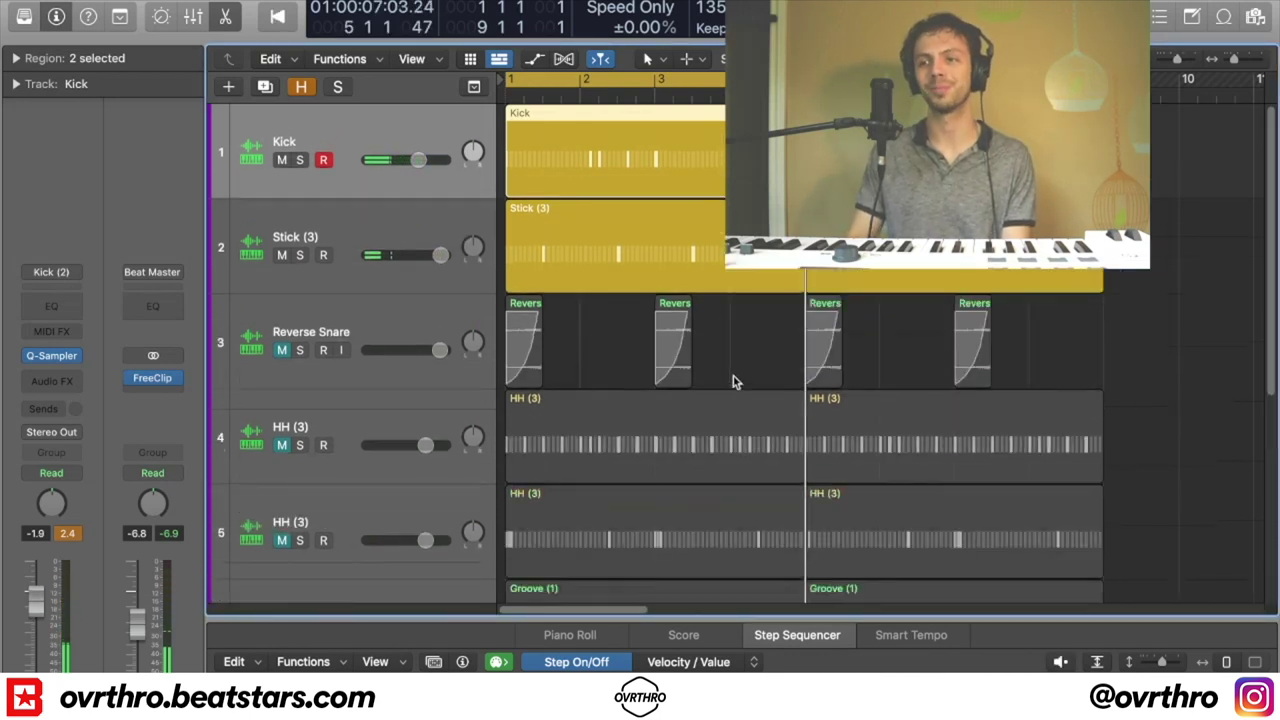
scroll(736, 387, down, 3)
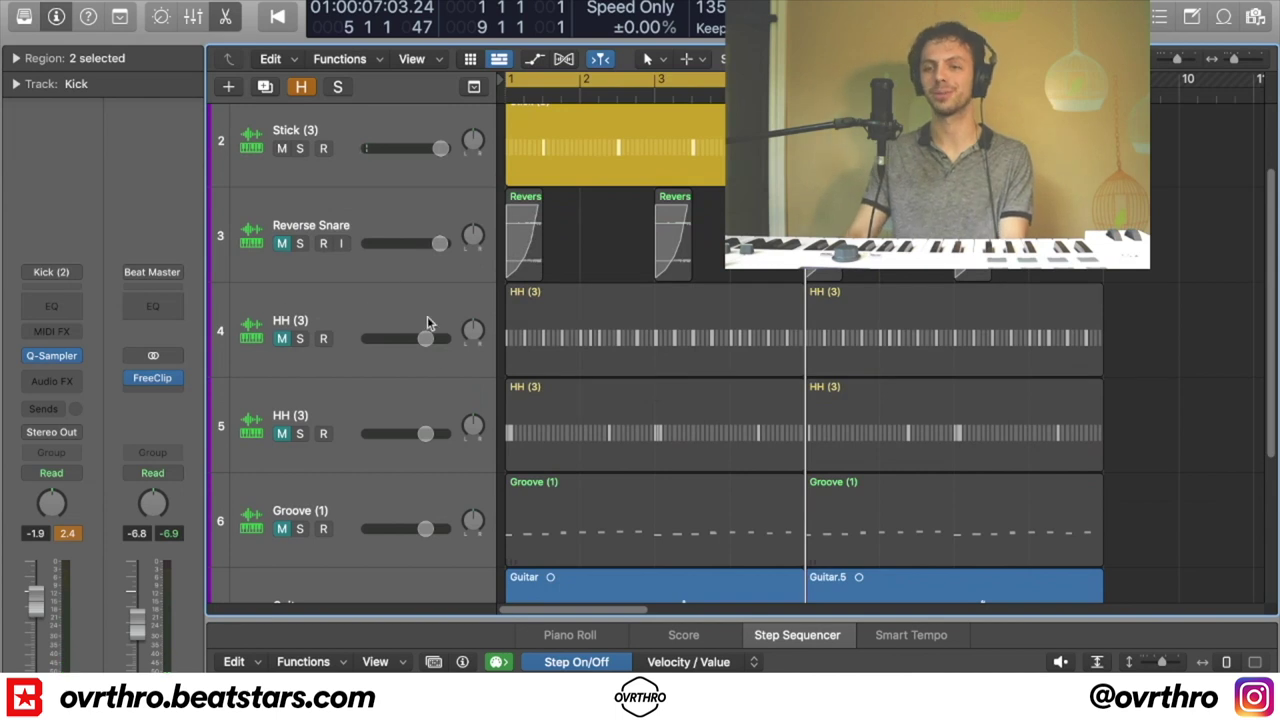
scroll(400, 320, up, 2)
scroll(1074, 317, right, 4)
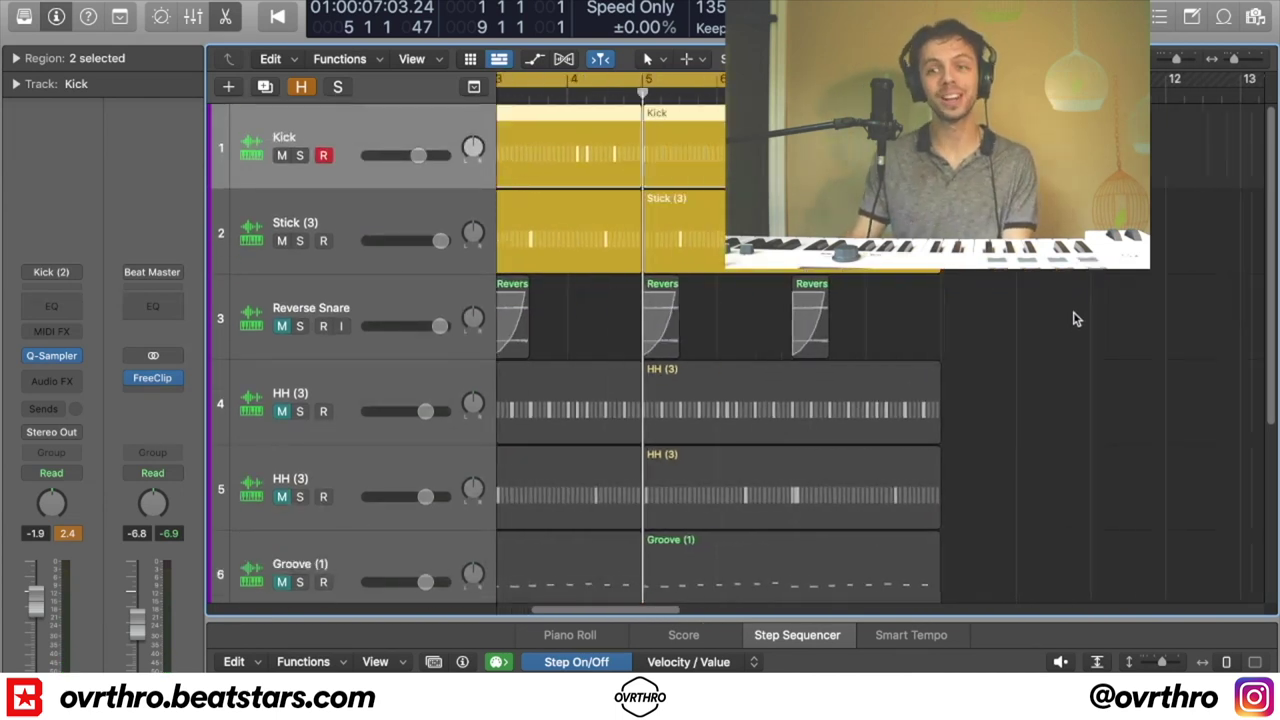
right_click(935, 228)
click(968, 273)
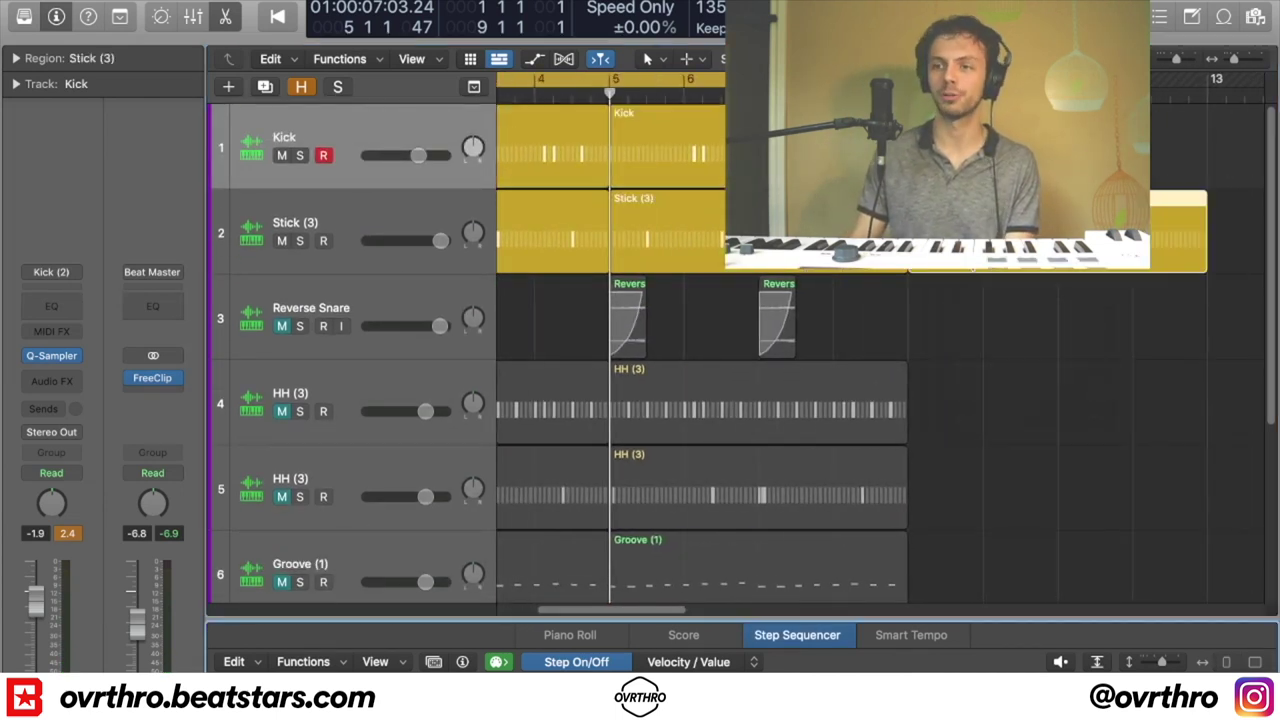
Unmute the Reverse Snare track and play the beat from the start
scroll(651, 306, left, 4)
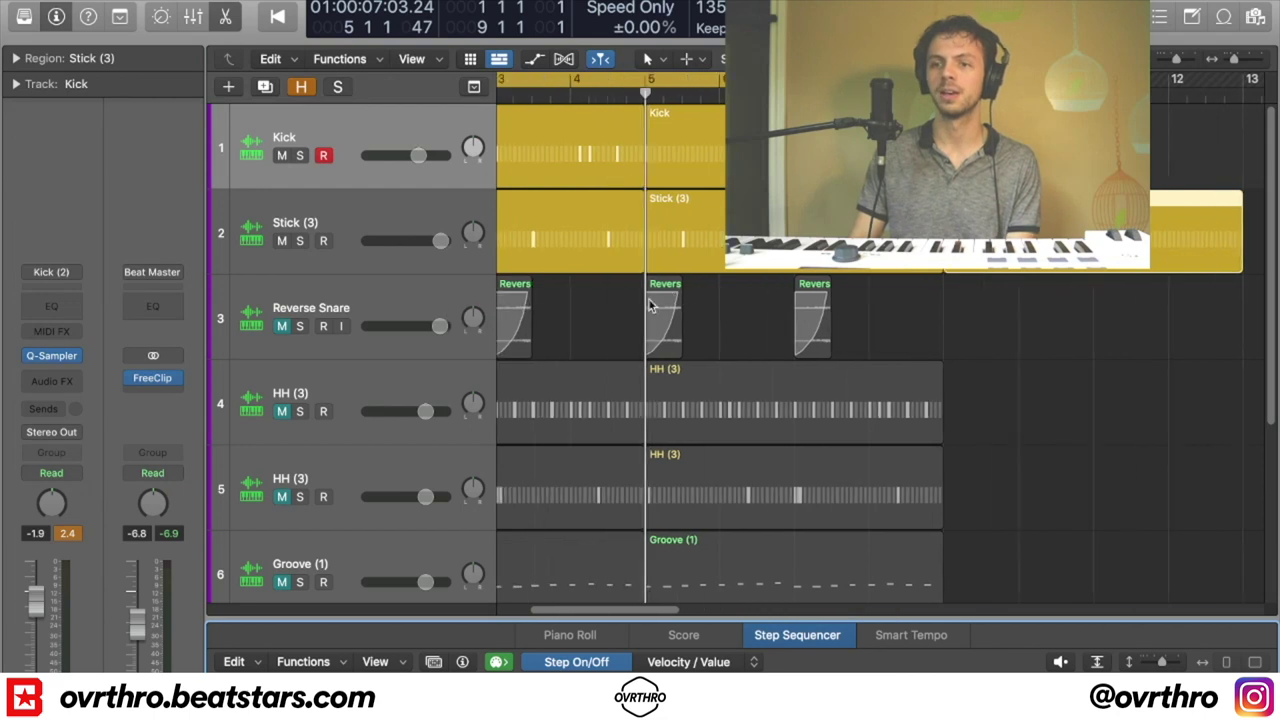
click(281, 327)
key(Return)
key(space)
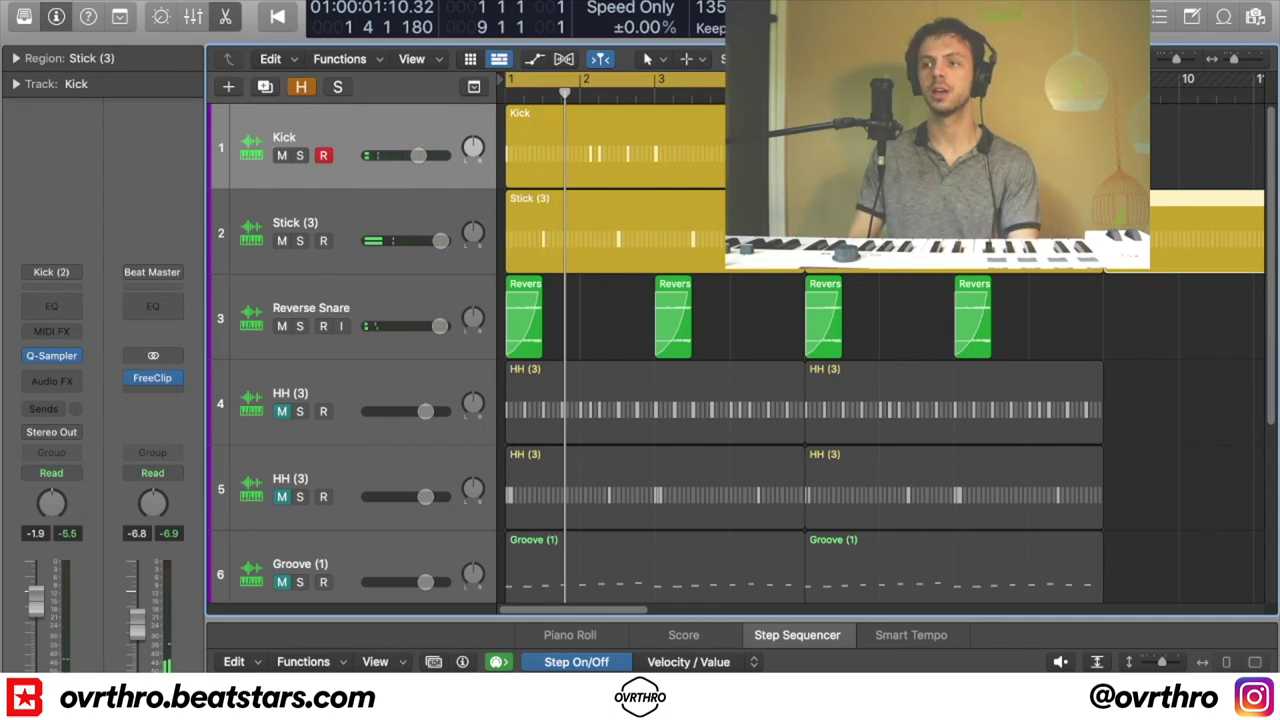
Activate the first step of the A#3 Root Key row in the new Stick (3) pattern
key(e)
key(e)
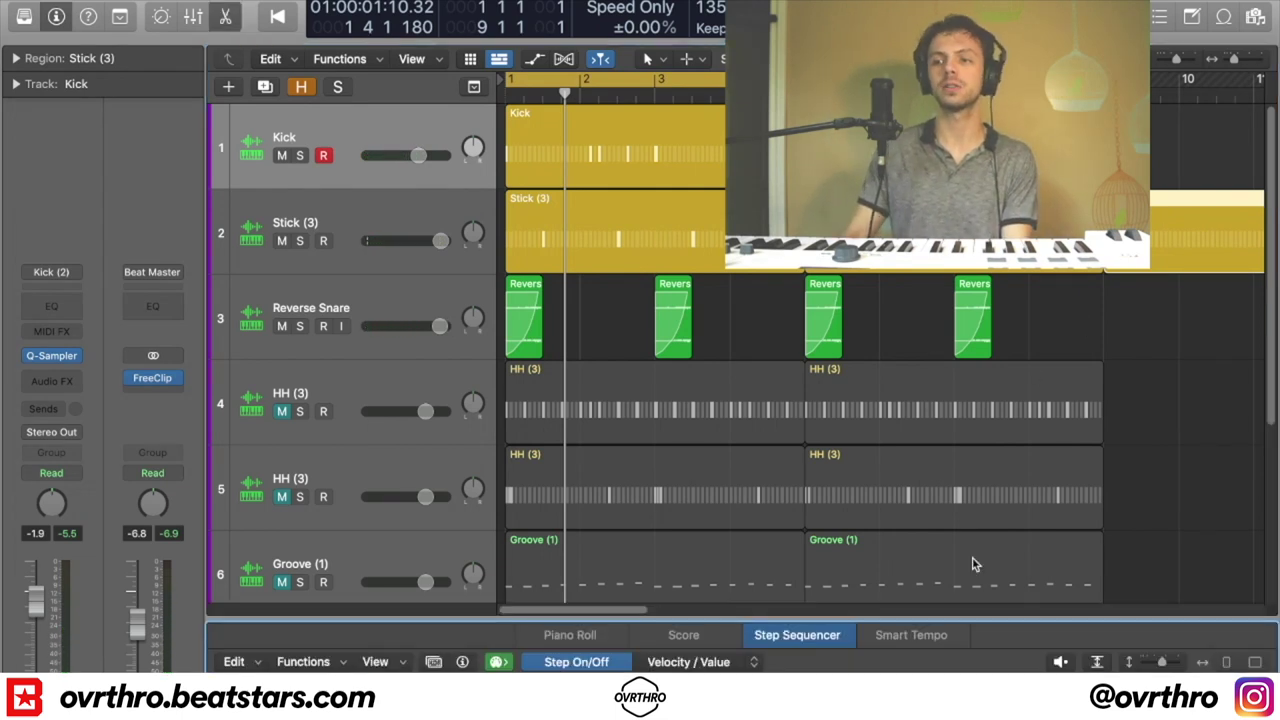
drag(750, 619, 716, 440)
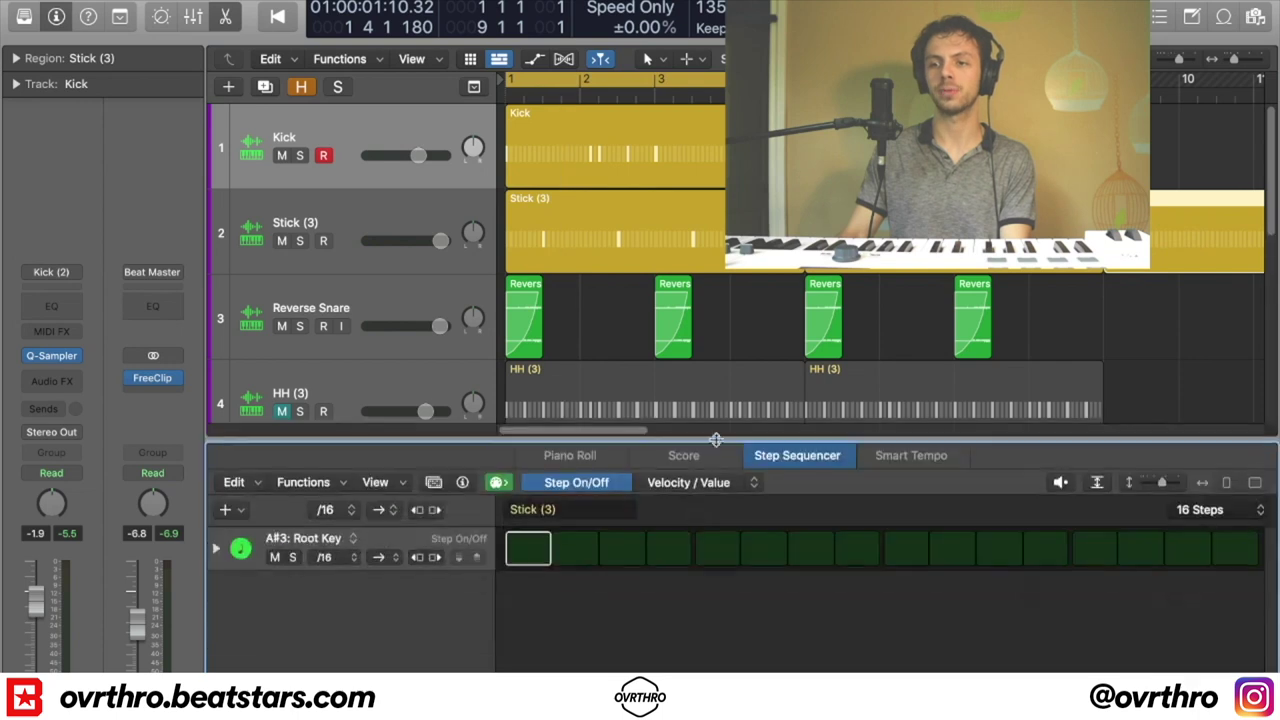
click(531, 562)
Shorten the new Stick (3) pattern region to less than one bar and bounce it in place to a new track
scroll(1000, 262, right, 5)
drag(1087, 264, 836, 281)
key(ctrl+b)
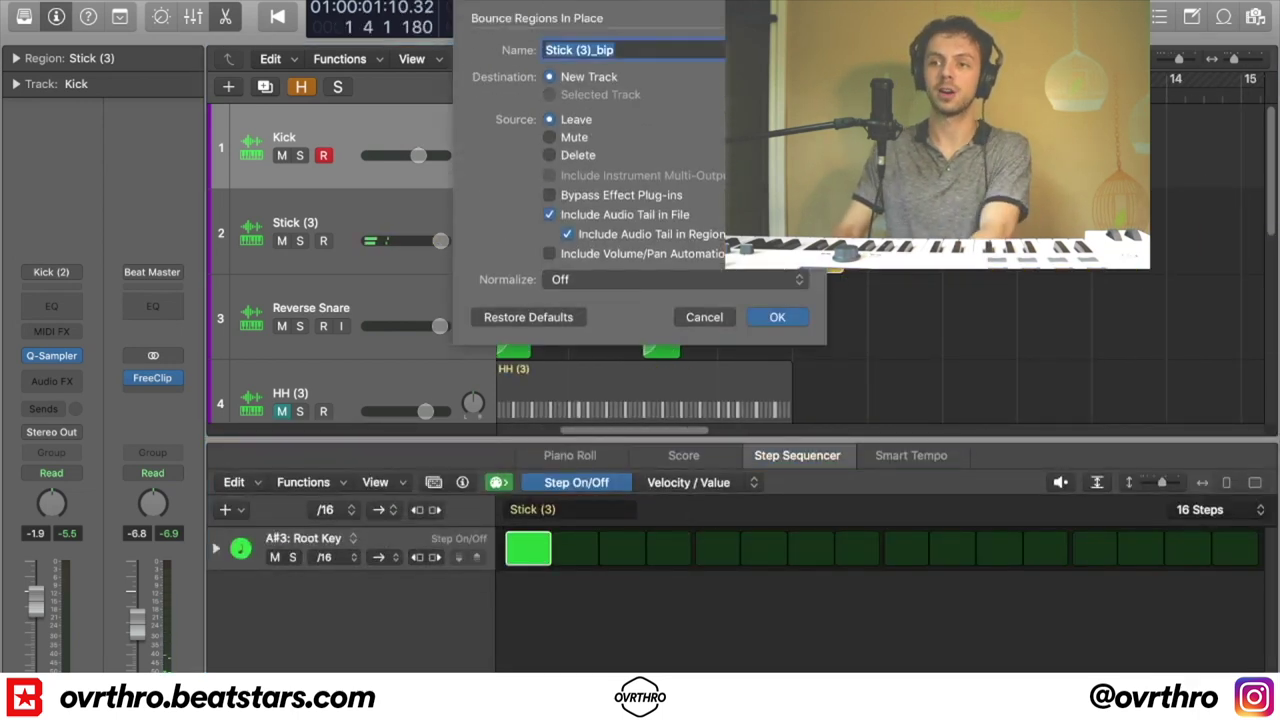
click(777, 316)
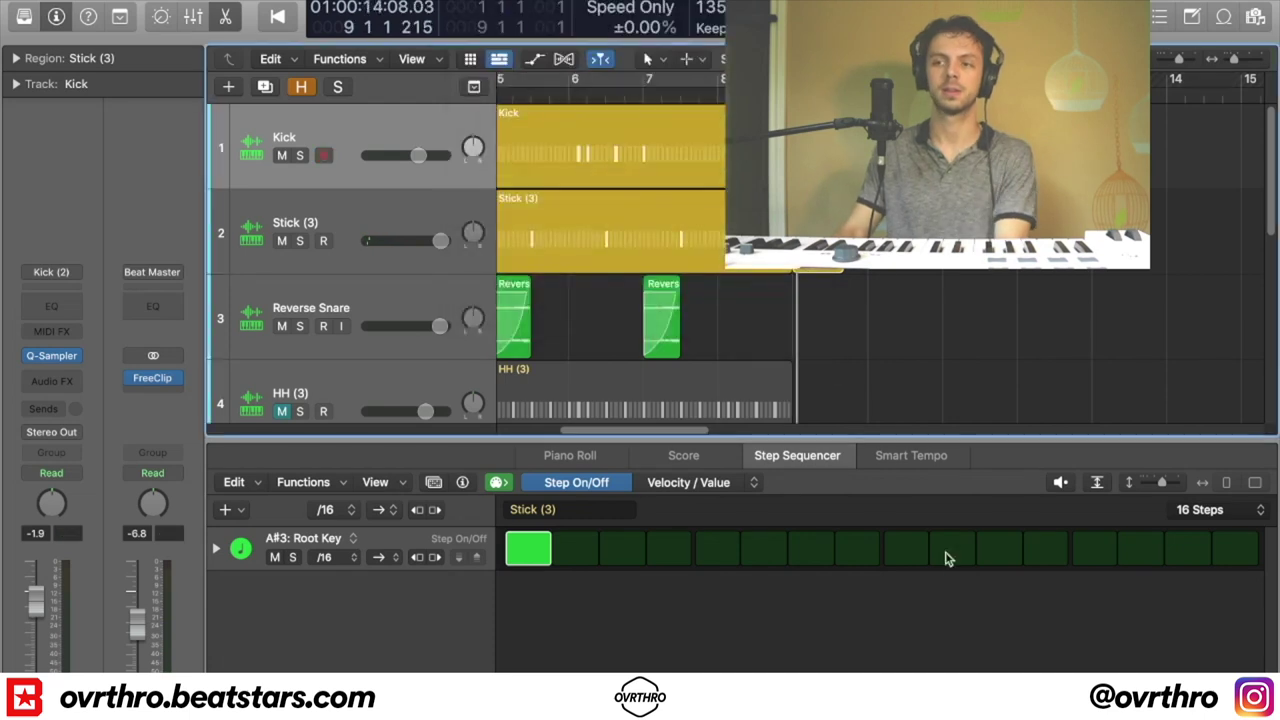
Delete the source pattern region at bar 9 from the Stick (3) track
scroll(1086, 354, right, 4)
click(936, 245)
key(Delete)
Inspect the bounced Stick (3) region's waveform in the audio file editor, and close the editor
double_click(938, 338)
double_click(938, 338)
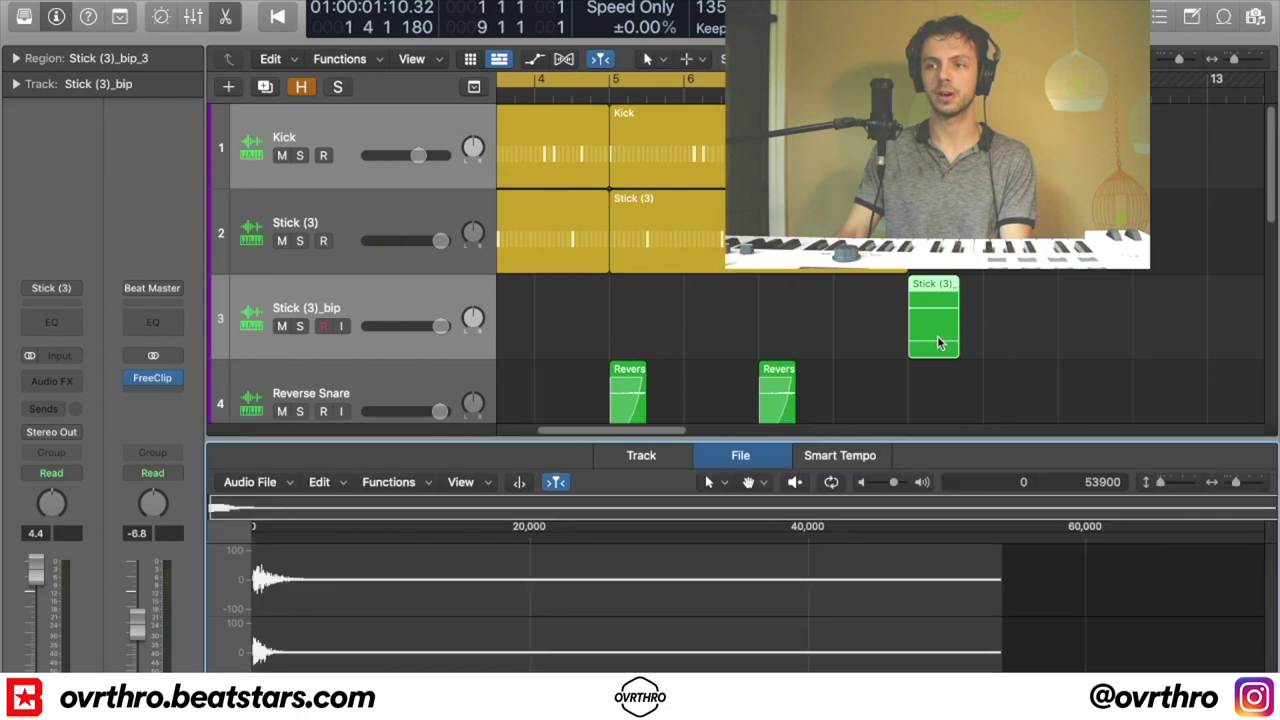
key(ctrl+shift+r)
key(Return)
double_click(918, 318)
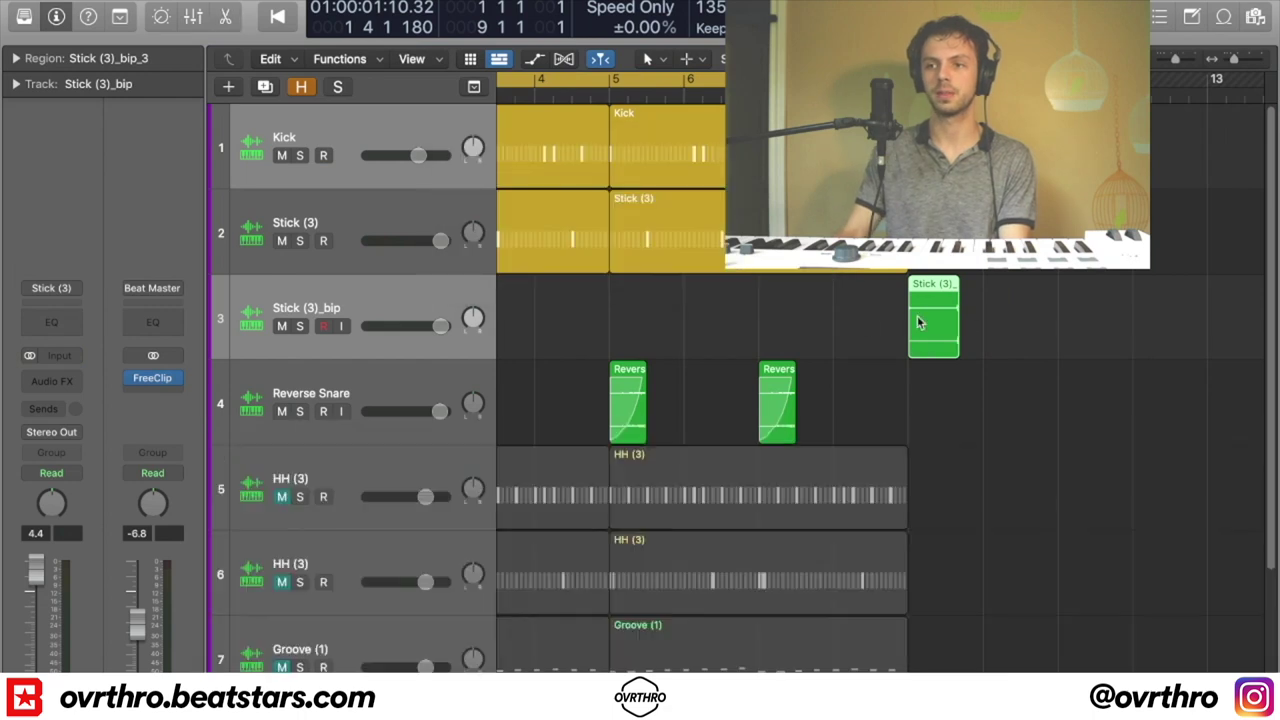
Insert the ValhallaRoom reverb on the Stick (3)_bip track, adjust its decay, set predelay to 0.0 ms and choose the Large Chamber mode
click(63, 385)
mouse_move(100, 611)
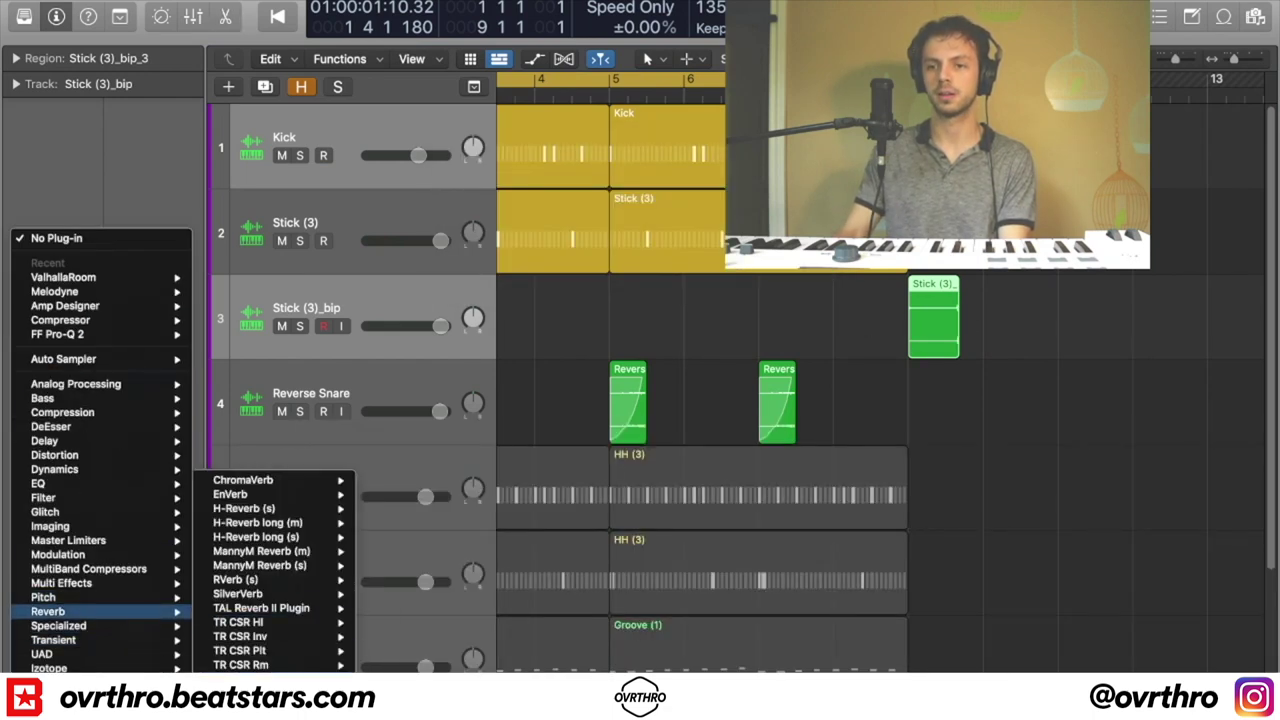
click(260, 693)
drag(586, 559, 581, 538)
drag(505, 520, 503, 565)
click(565, 605)
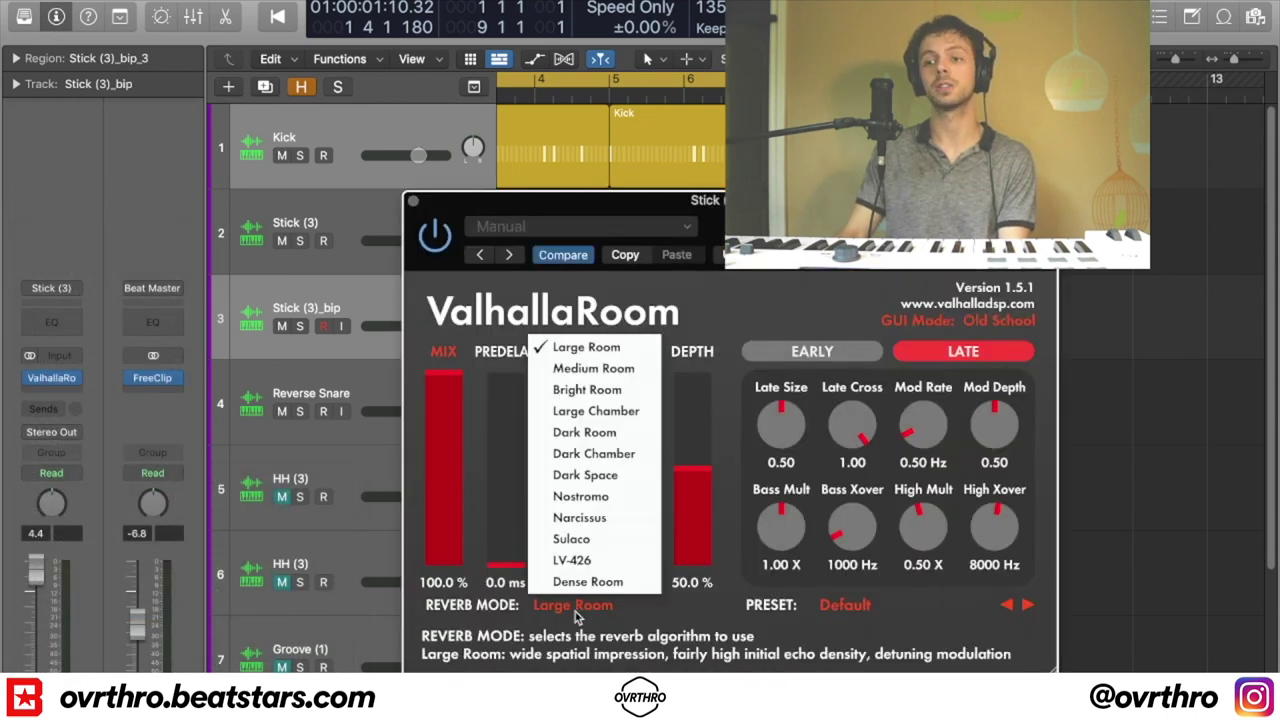
click(625, 413)
click(413, 201)
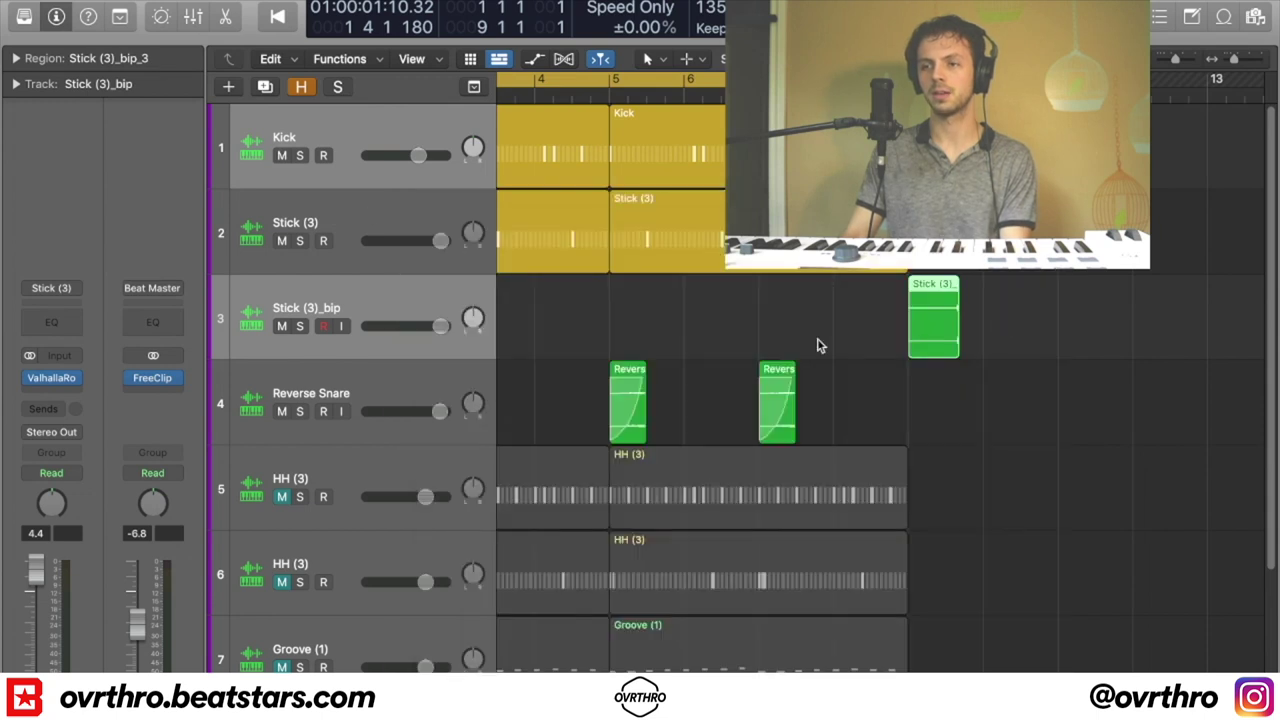
Bounce the reverbed stick region in place to a new track, including the audio tail in the region
key(ctrl+b)
click(655, 235)
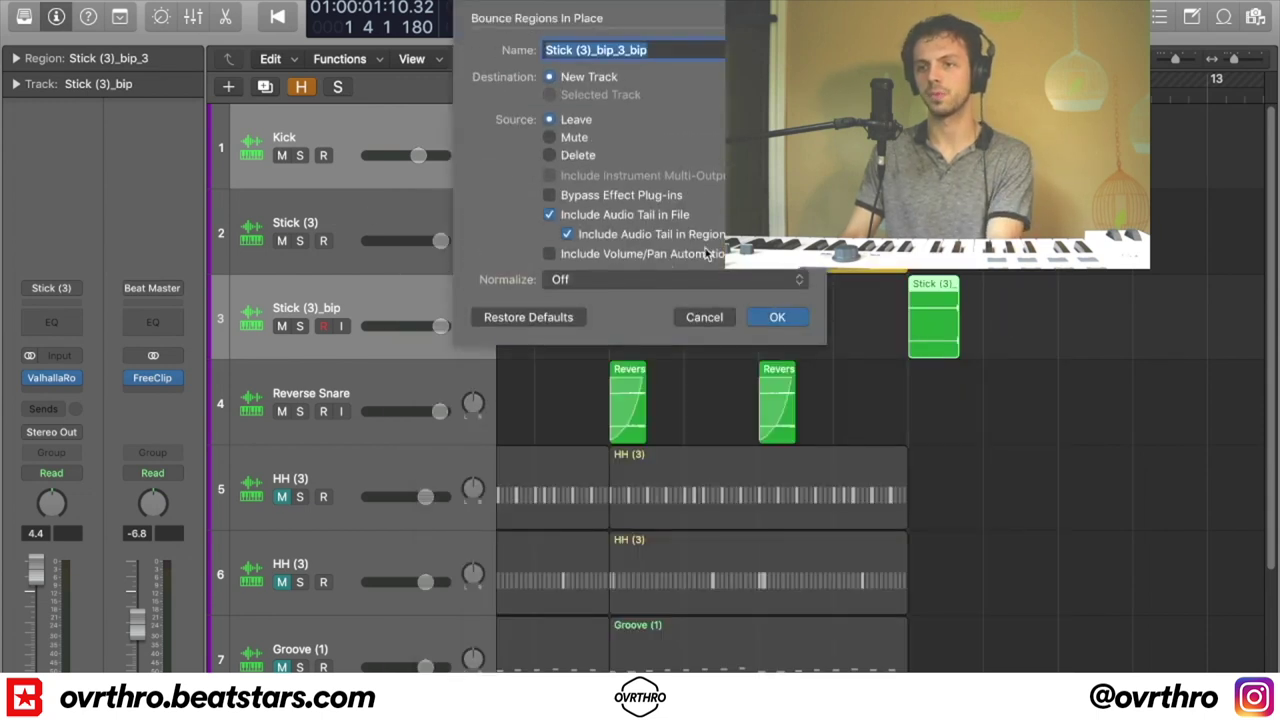
click(778, 318)
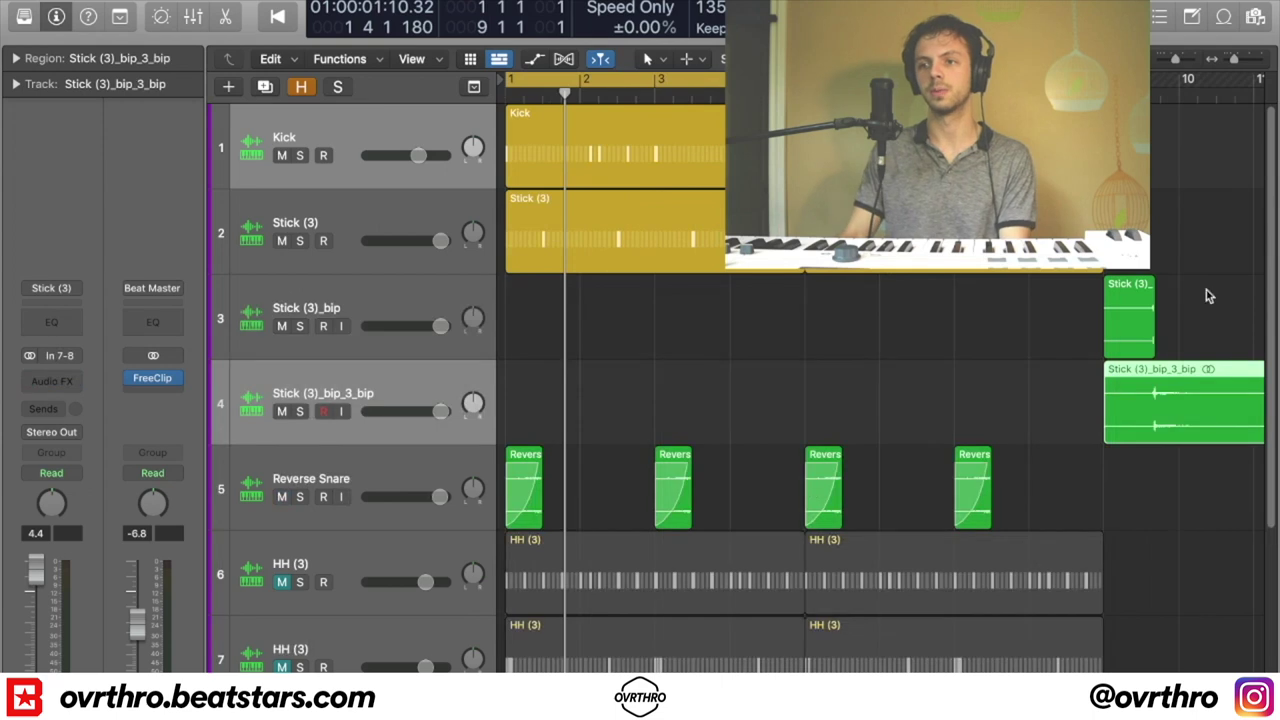
Delete the section before the transient from the bounced reverb region, together with the source region on the Stick (3)_bip track
drag(799, 339, 843, 411)
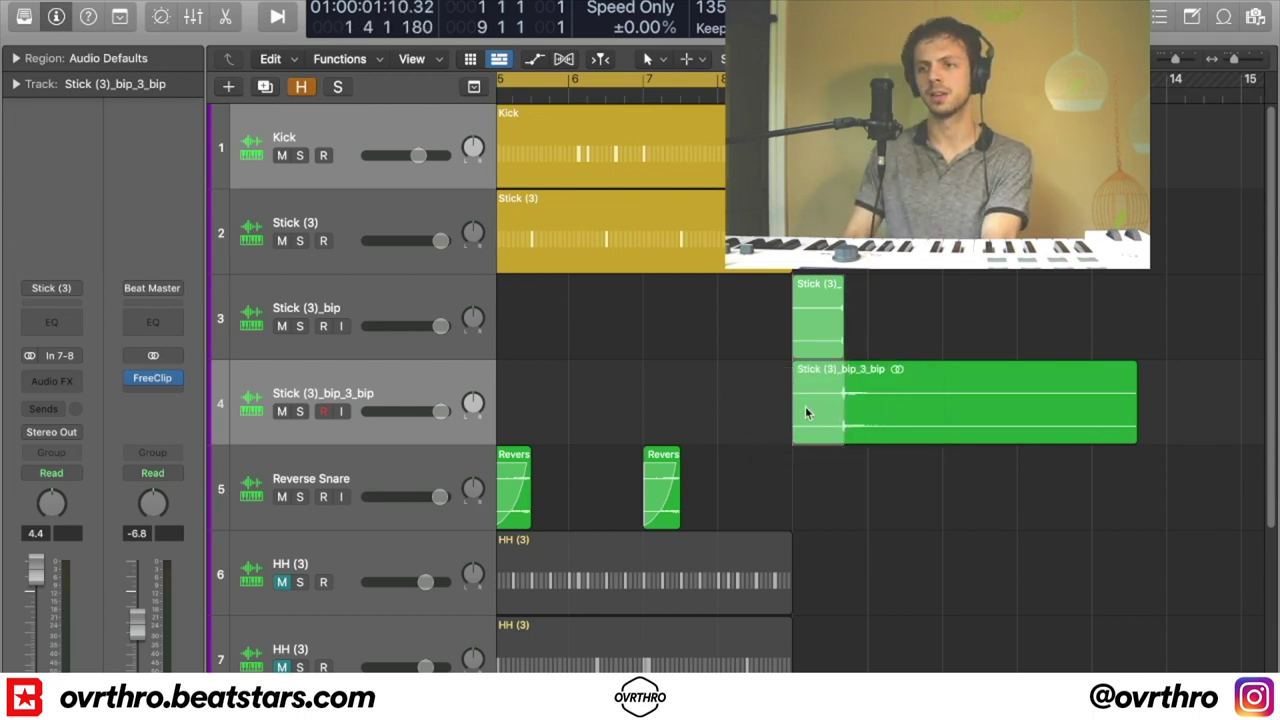
click(805, 410)
key(Delete)
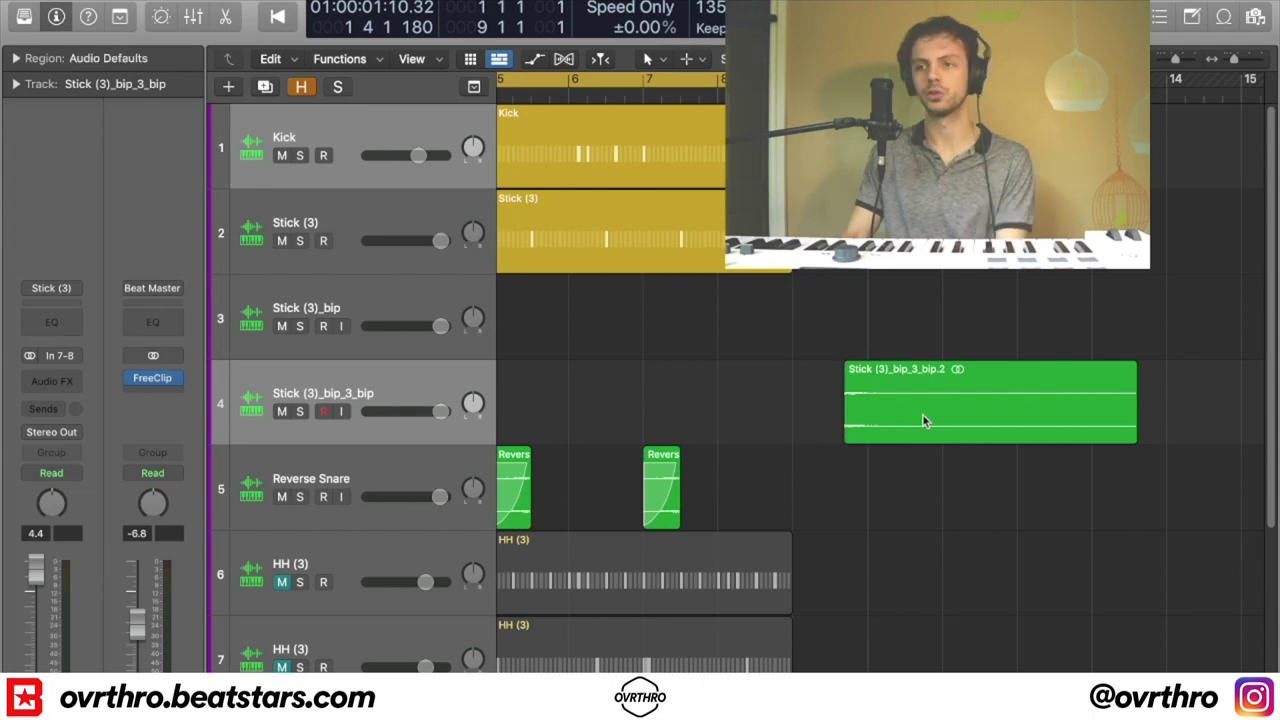
Reverse the remaining reverb tail region in the audio file editor and close the editor
double_click(922, 414)
key(ctrl+shift+r)
key(Return)
double_click(885, 413)
Move the reversed stick region from bar 9 to bar 1, directly above the first Reverse Snare region
scroll(965, 401, down, 5)
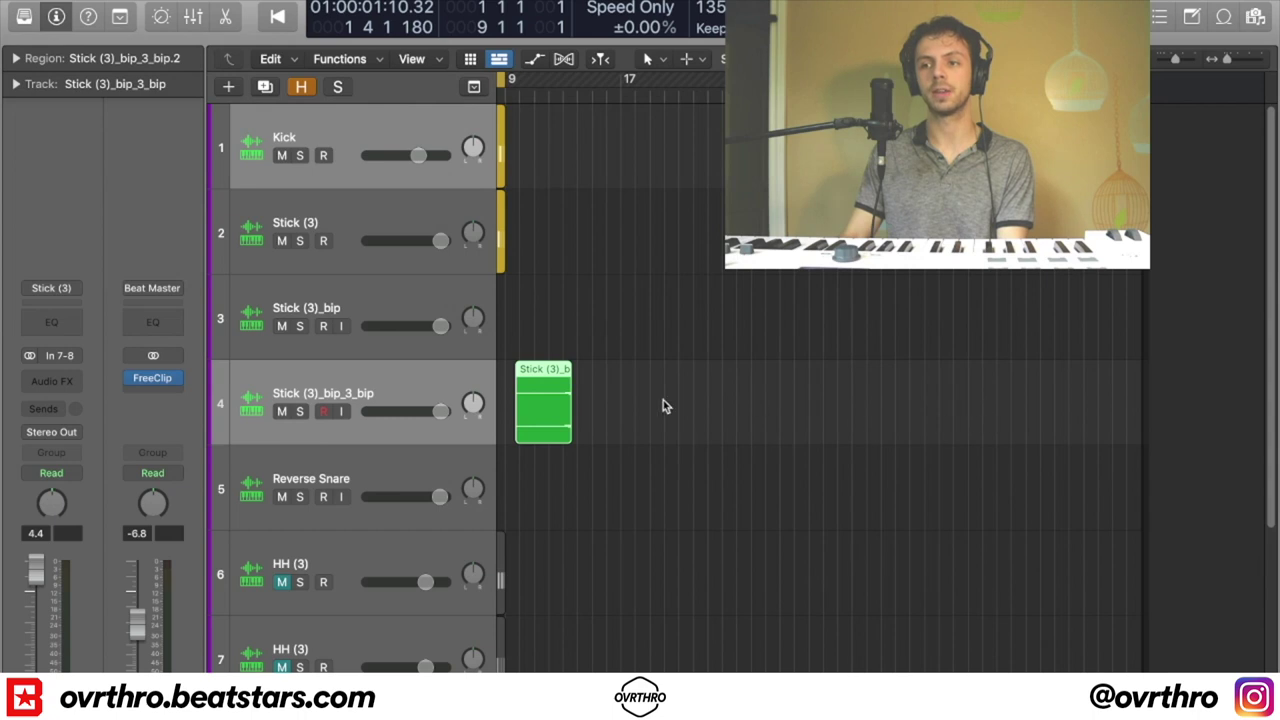
drag(663, 400, 533, 410)
scroll(674, 414, up, 8)
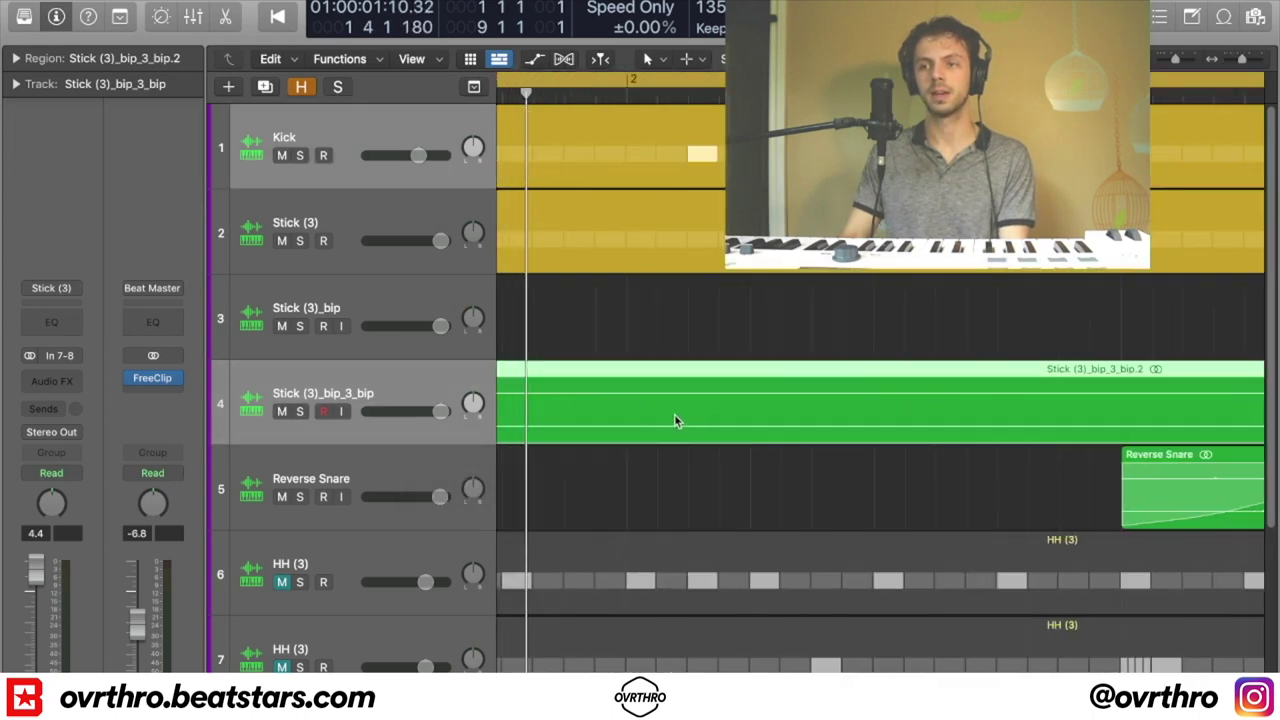
scroll(674, 414, down, 3)
drag(511, 424, 937, 404)
drag(1094, 397, 542, 405)
key(super+Right)
key(super+Right)
drag(637, 417, 698, 407)
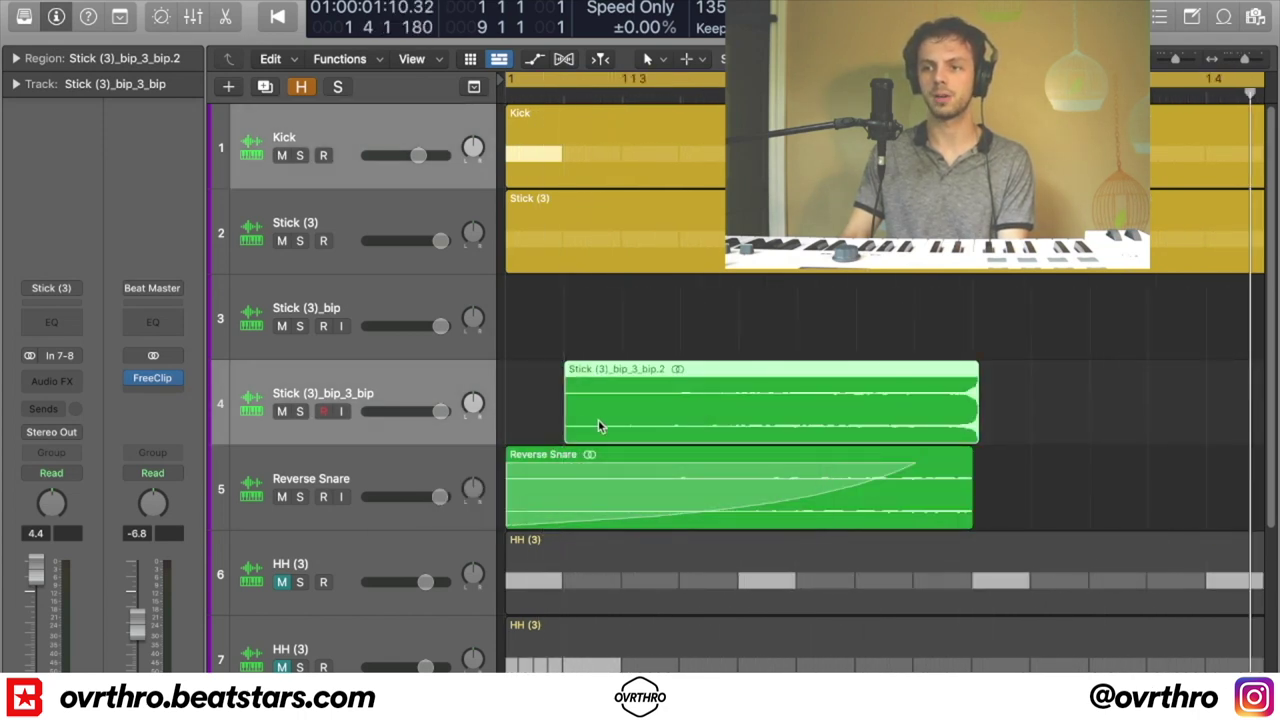
Extend the reversed region's start to bar 1 and cut off its end to match the Reverse Snare region's length
drag(568, 416, 508, 415)
drag(1132, 409, 974, 417)
click(1012, 396)
key(Delete)
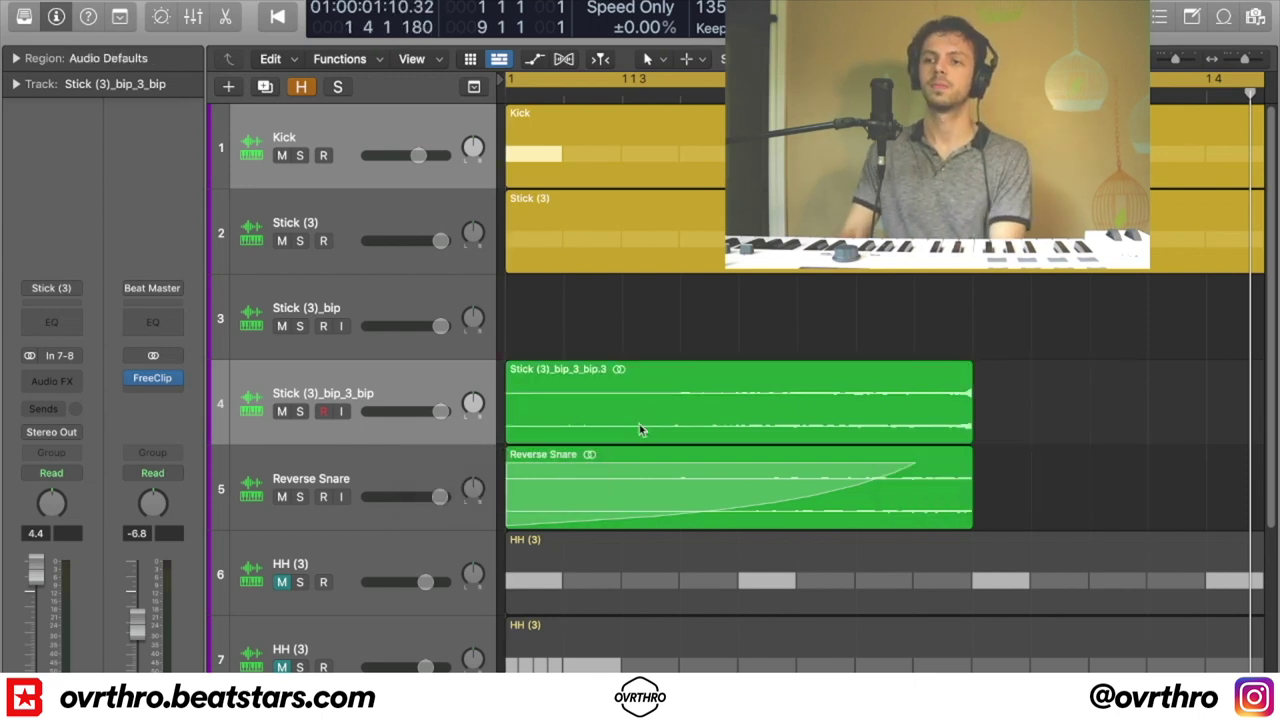
Draw a fade-in with the Fade Tool across most of the reversed stick region, like the one on the Reverse Snare region
key(t)
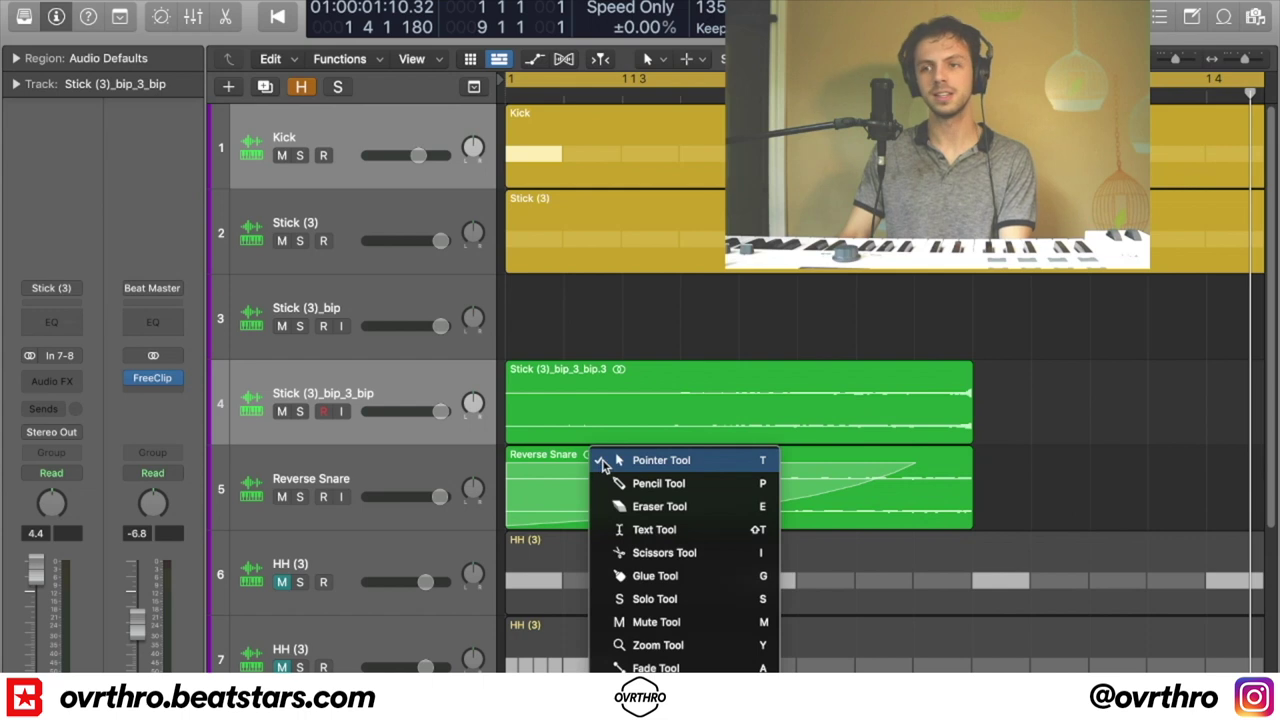
click(632, 666)
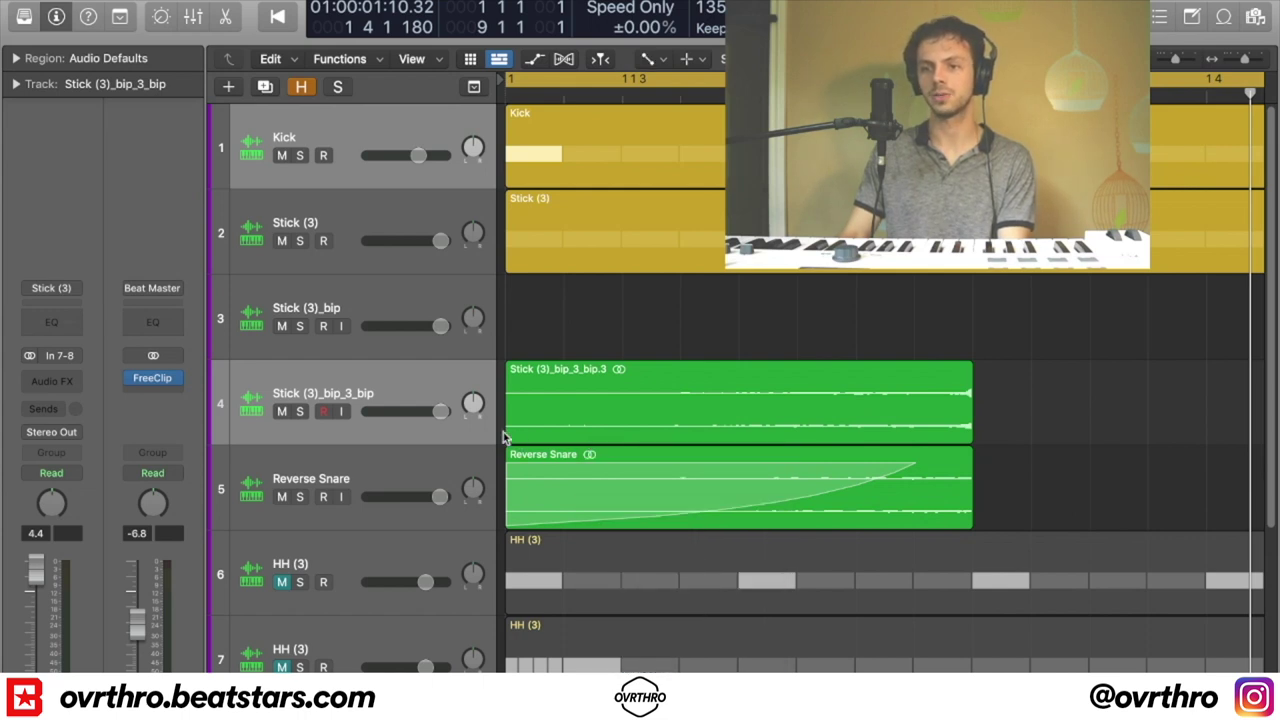
drag(505, 432, 929, 423)
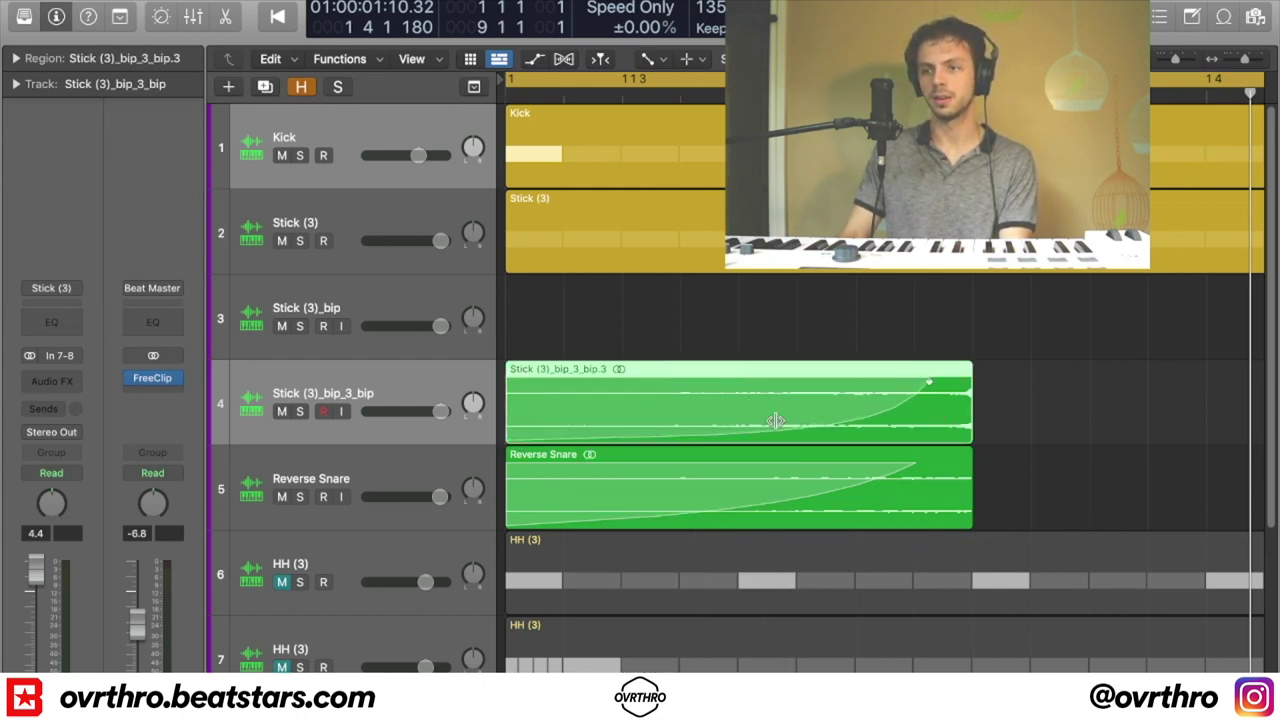
Mute the Reverse Snare track, audition the Stick (3)_bip_3_bip track in solo, and clear the solo
click(285, 497)
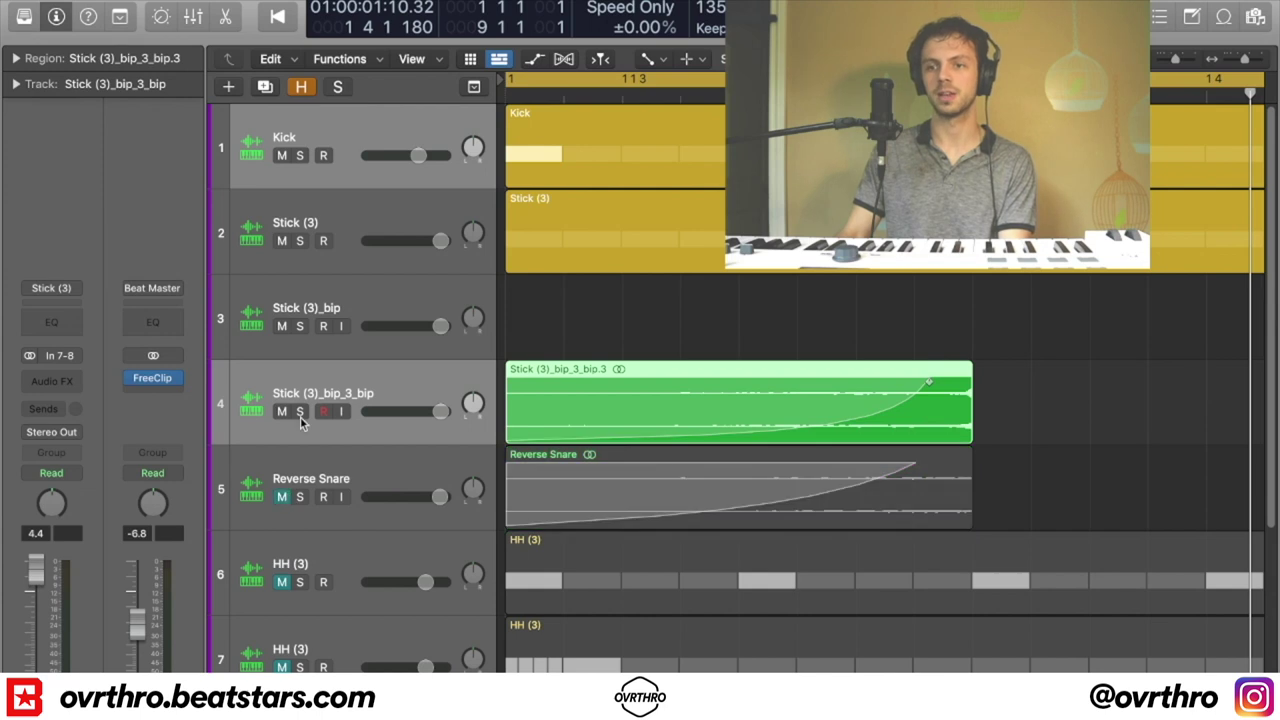
click(299, 411)
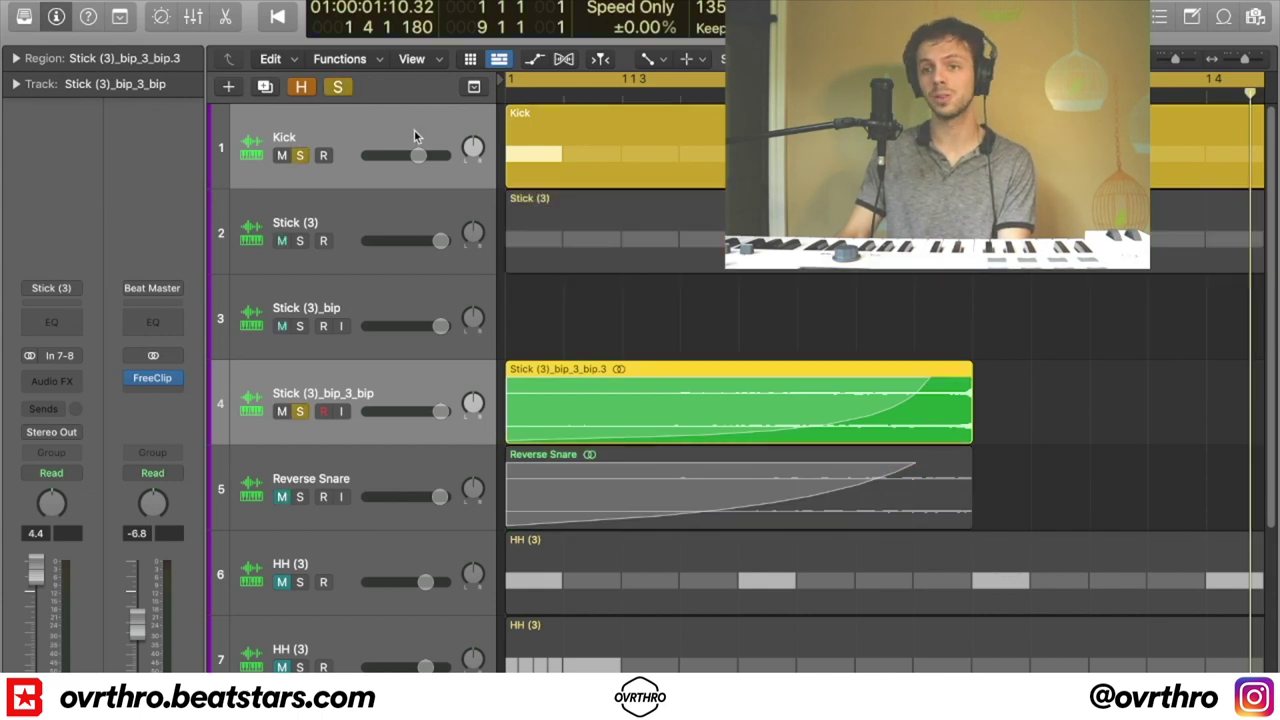
click(338, 90)
click(302, 146)
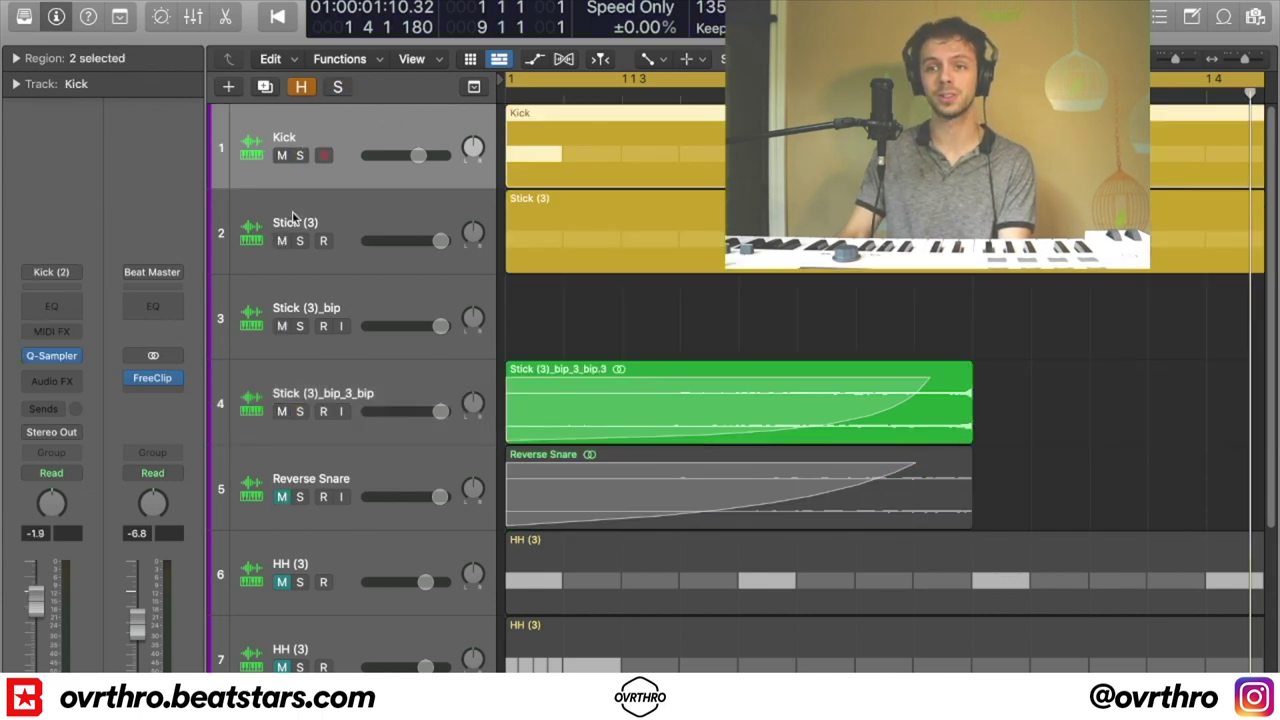
click(332, 381)
click(300, 411)
key(space)
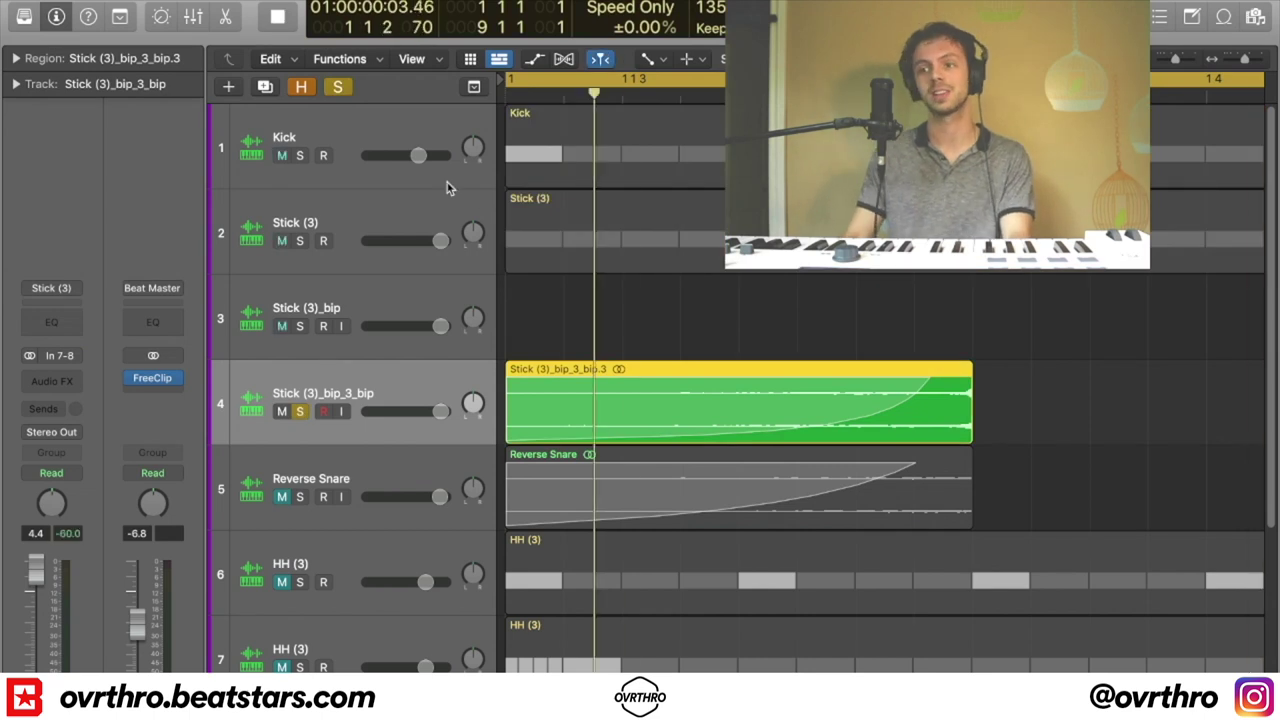
key(space)
click(299, 413)
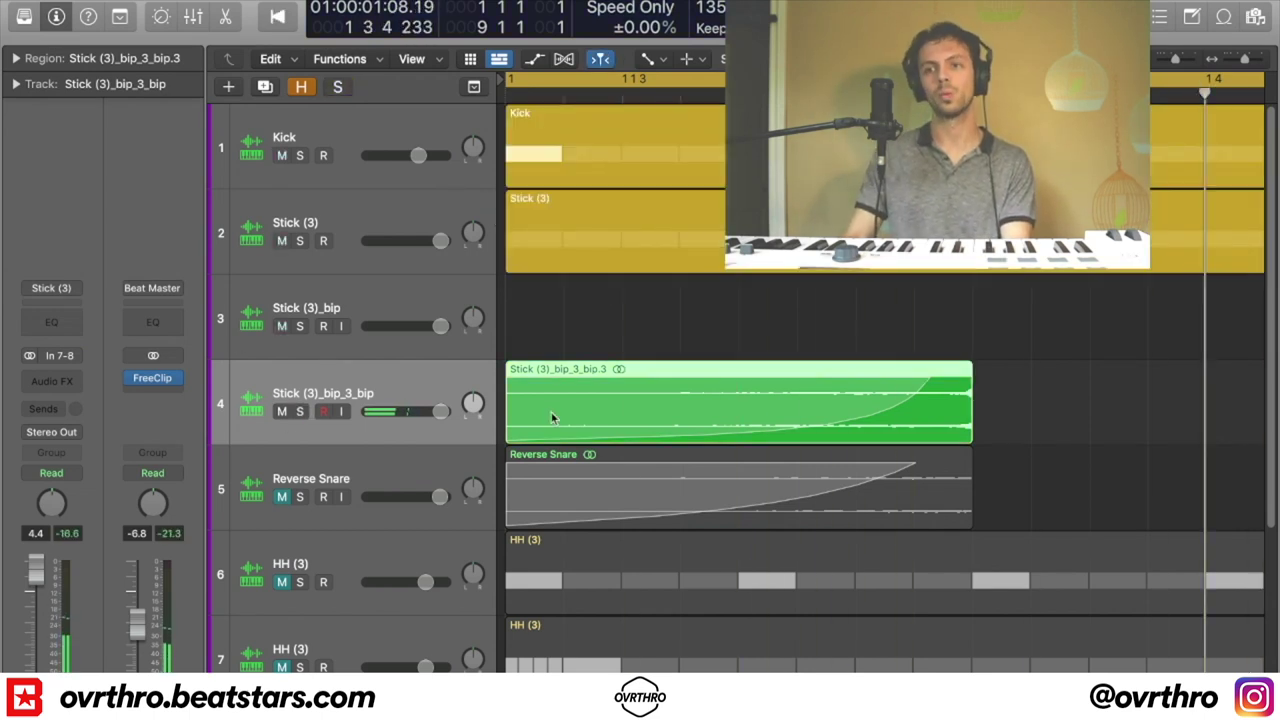
Play the beat to hear the newly built reverse snare together with the kick and stick
scroll(797, 426, down, 5)
key(space)
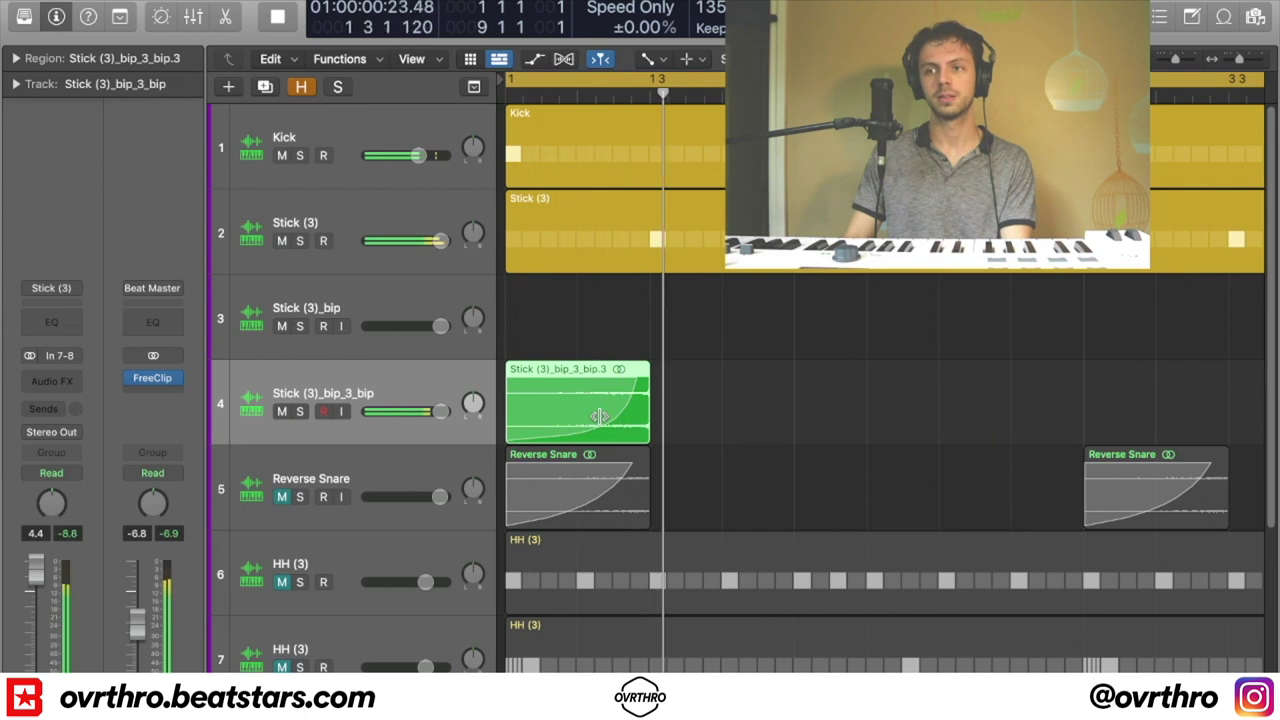
key(super+Up)
key(space)
Delete the demonstration region and its Stick (3)_bip_3_bip track, and unmute the original Reverse Snare track
key(Delete)
key(super+BackSpace)
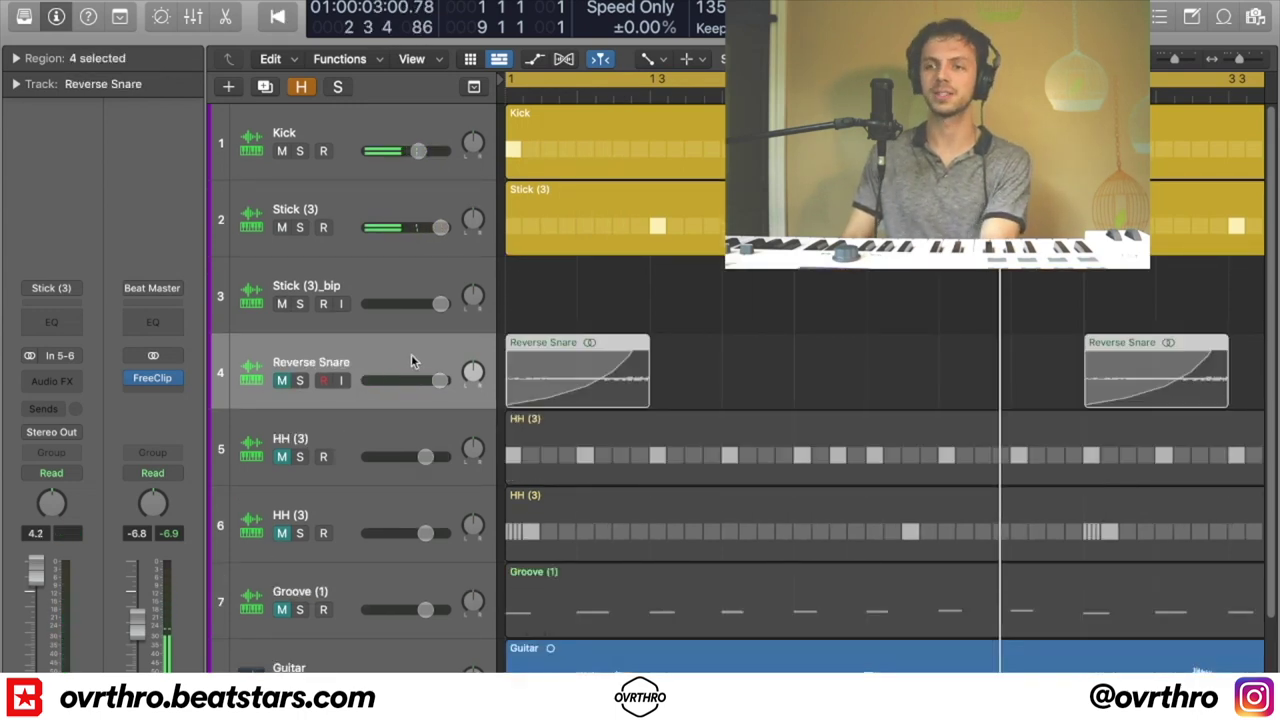
click(283, 381)
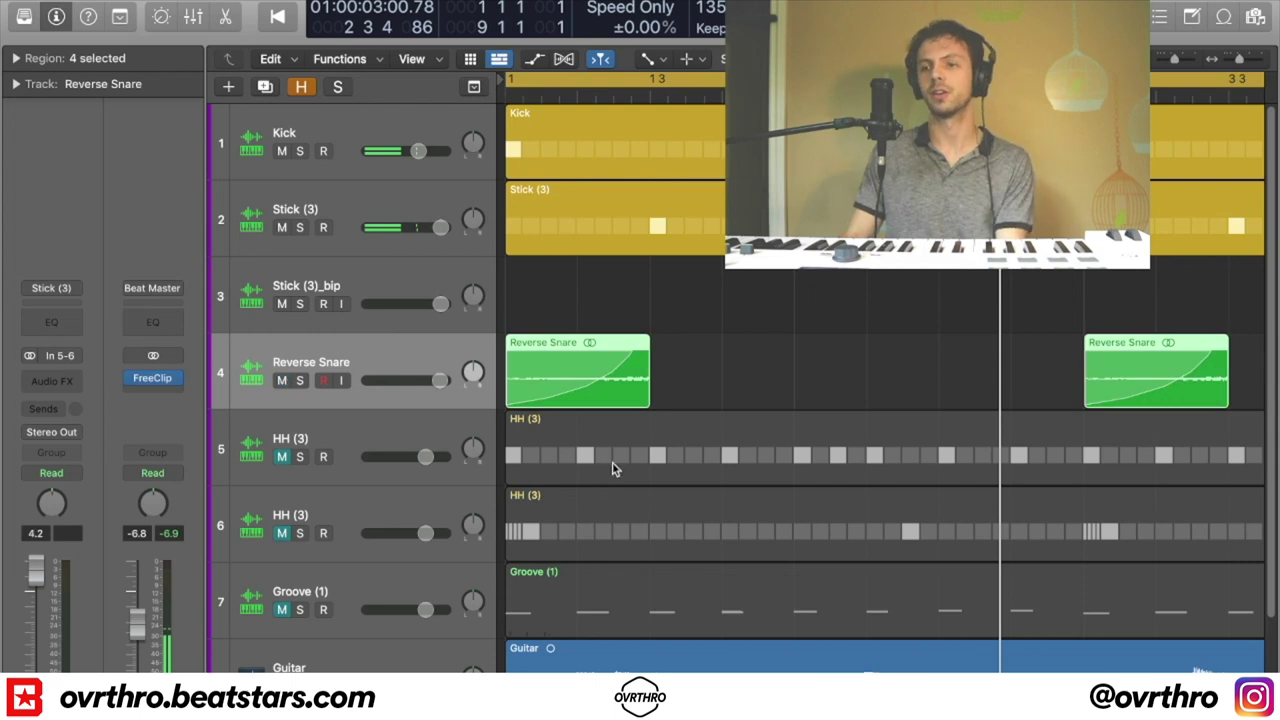
Play the beat from the start with the original Reverse Snare, and delete the leftover Stick (3)_bip track
key(super+Right)
key(Return)
key(space)
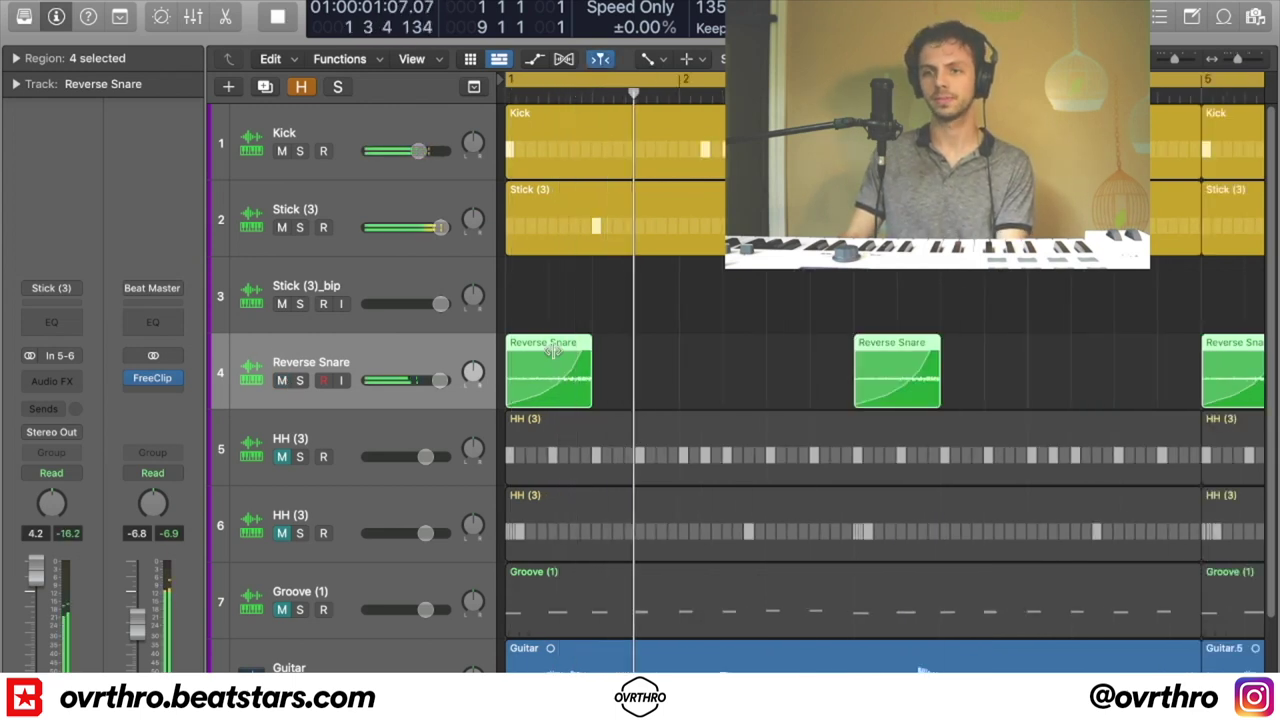
key(space)
click(346, 268)
key(super+BackSpace)
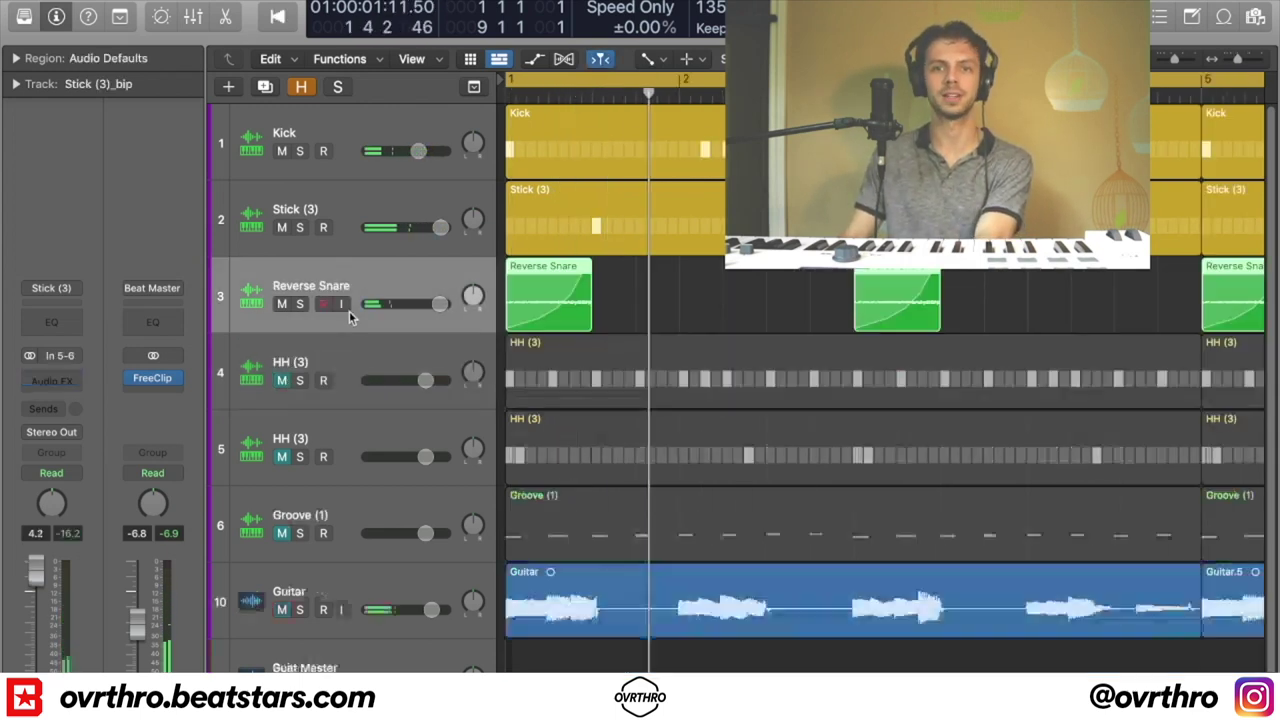
Unmute the first HH (3) track and open its pattern in the Step Sequencer
key(super+Left)
click(282, 380)
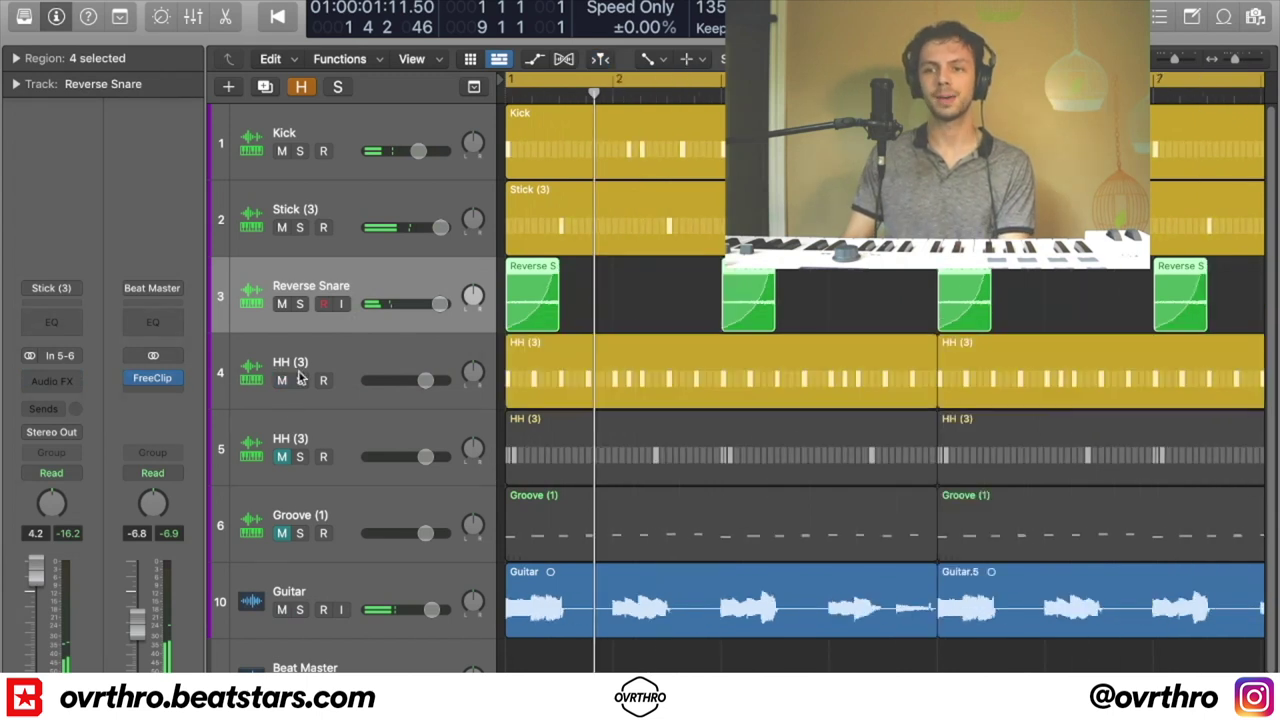
click(345, 395)
double_click(727, 405)
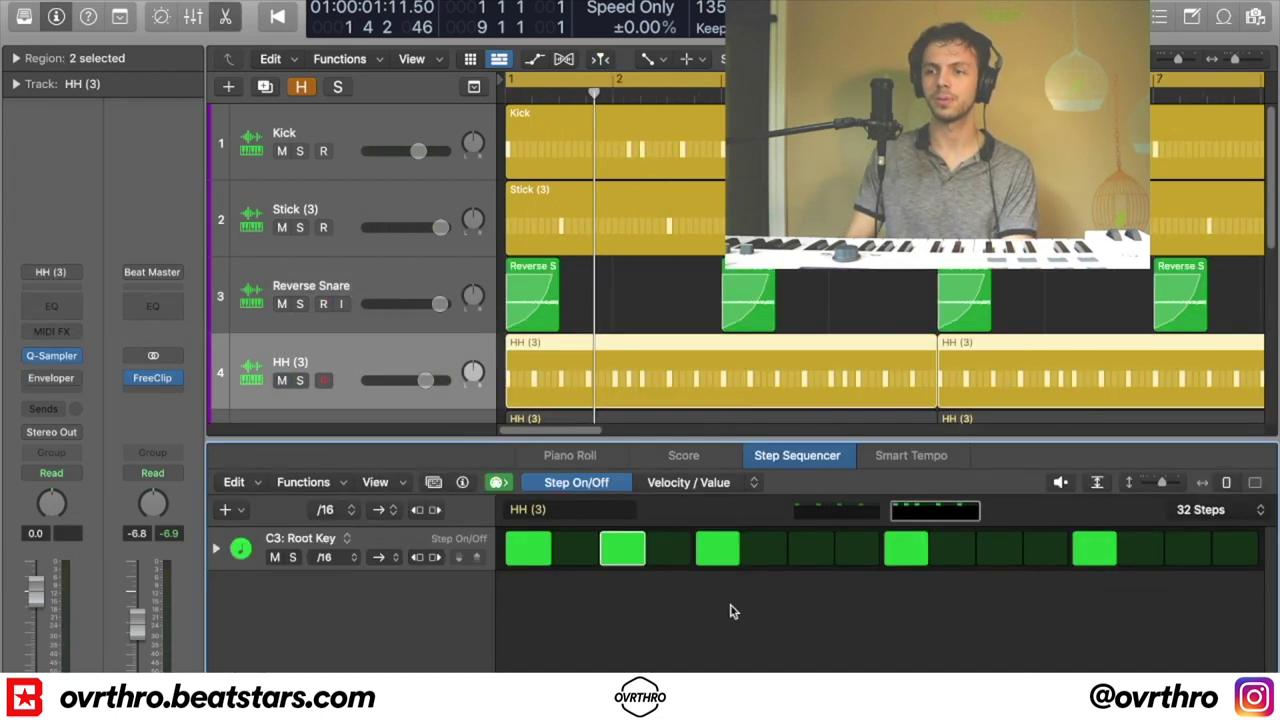
Examine both halves of the first HH (3) track's 32-step pattern during playback, and close the editor
click(622, 548)
key(space)
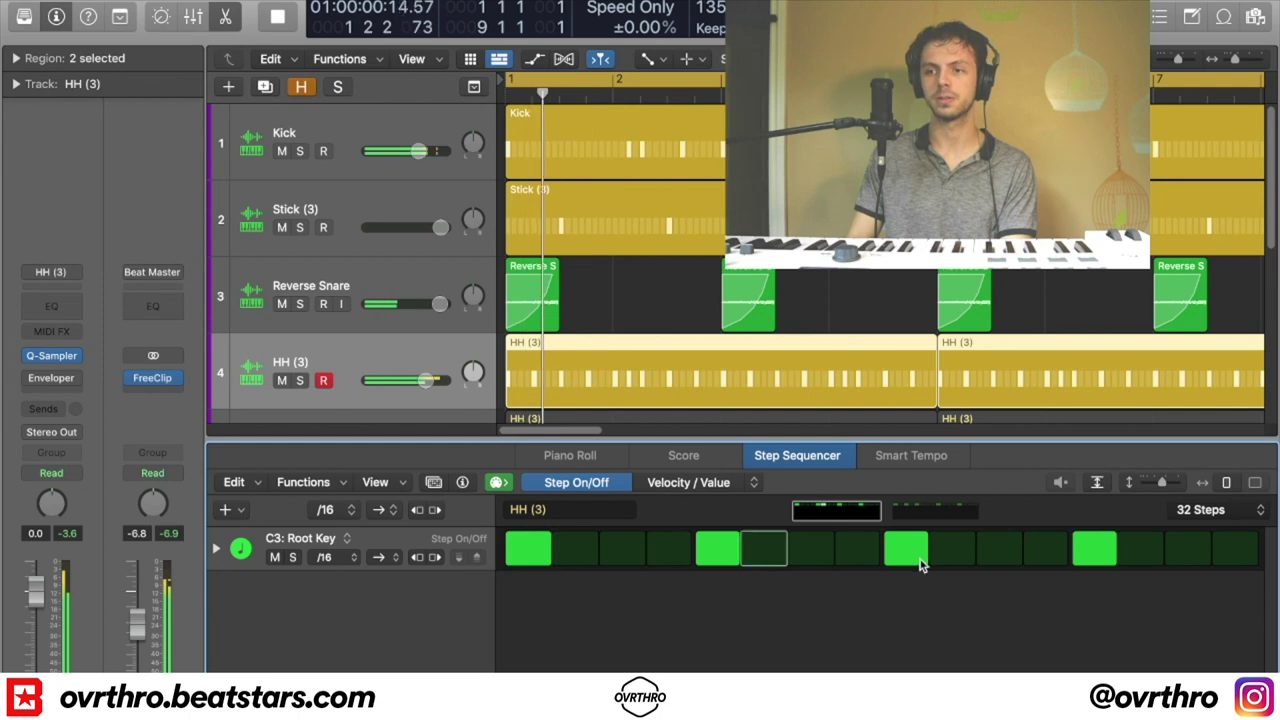
click(932, 512)
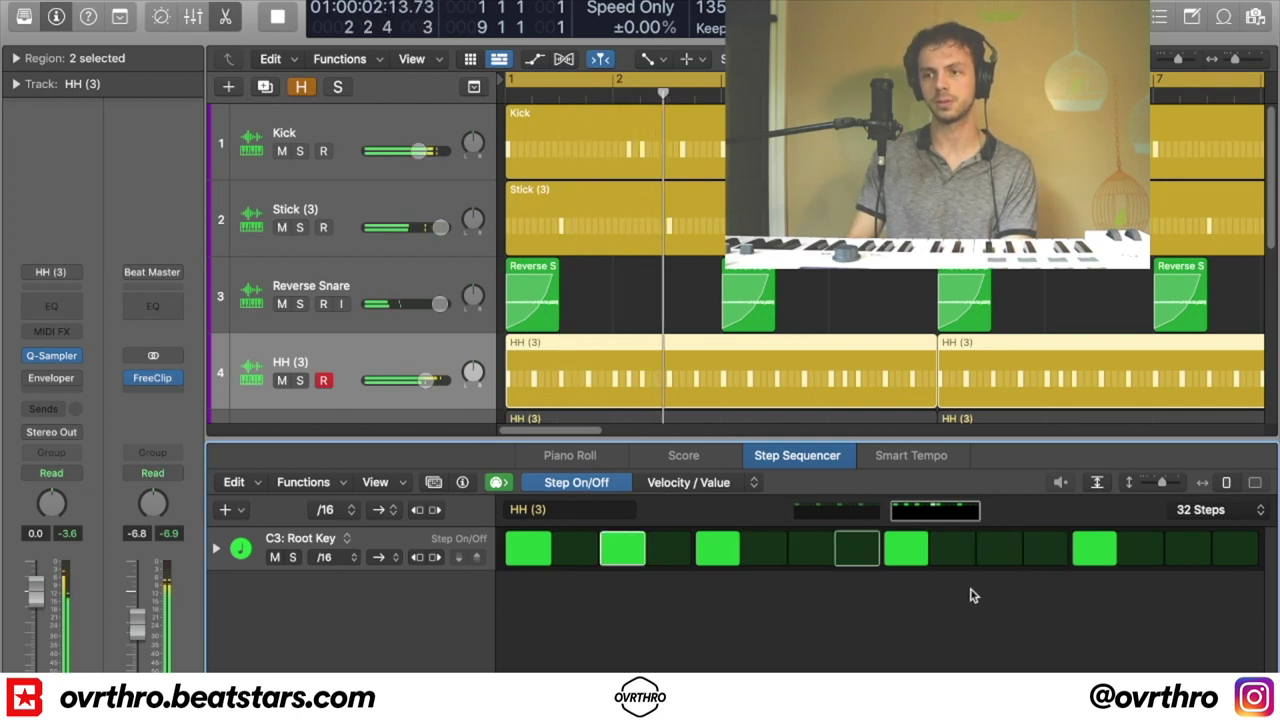
key(space)
key(e)
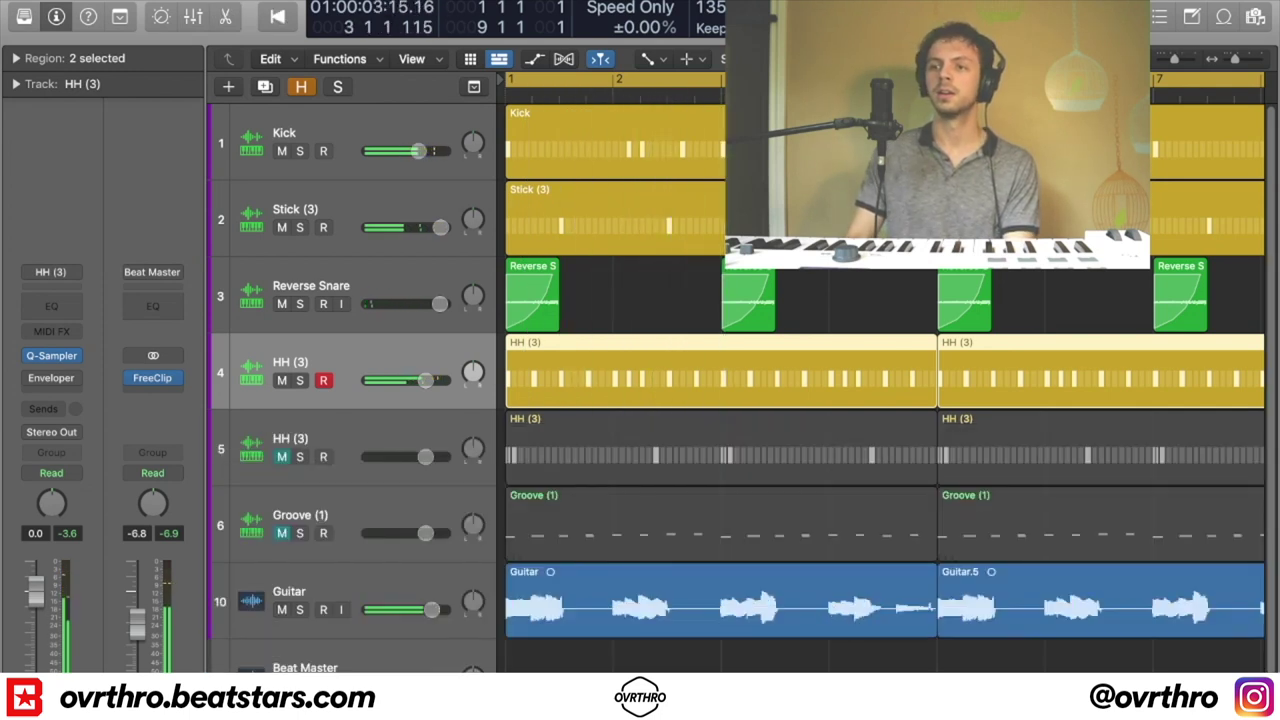
Unmute the second HH (3) track and open its pattern in the Step Sequencer
click(284, 457)
click(332, 432)
click(774, 490)
click(774, 468)
click(363, 482)
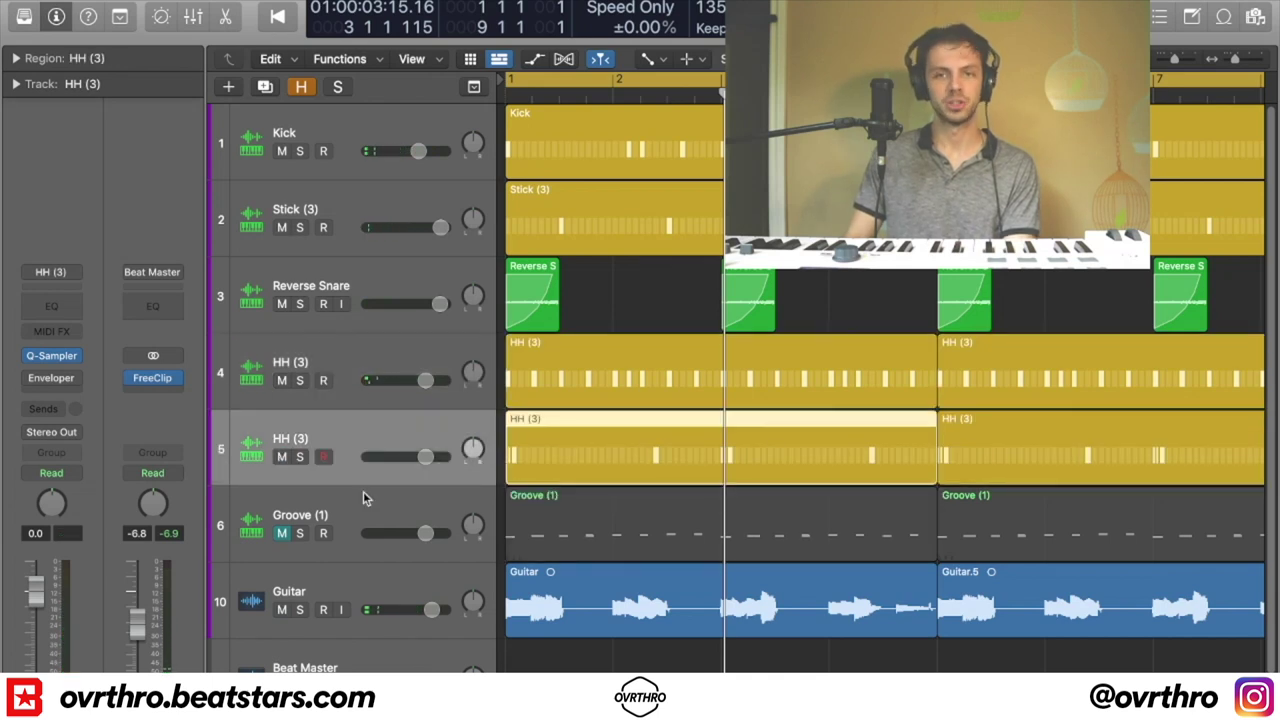
double_click(651, 449)
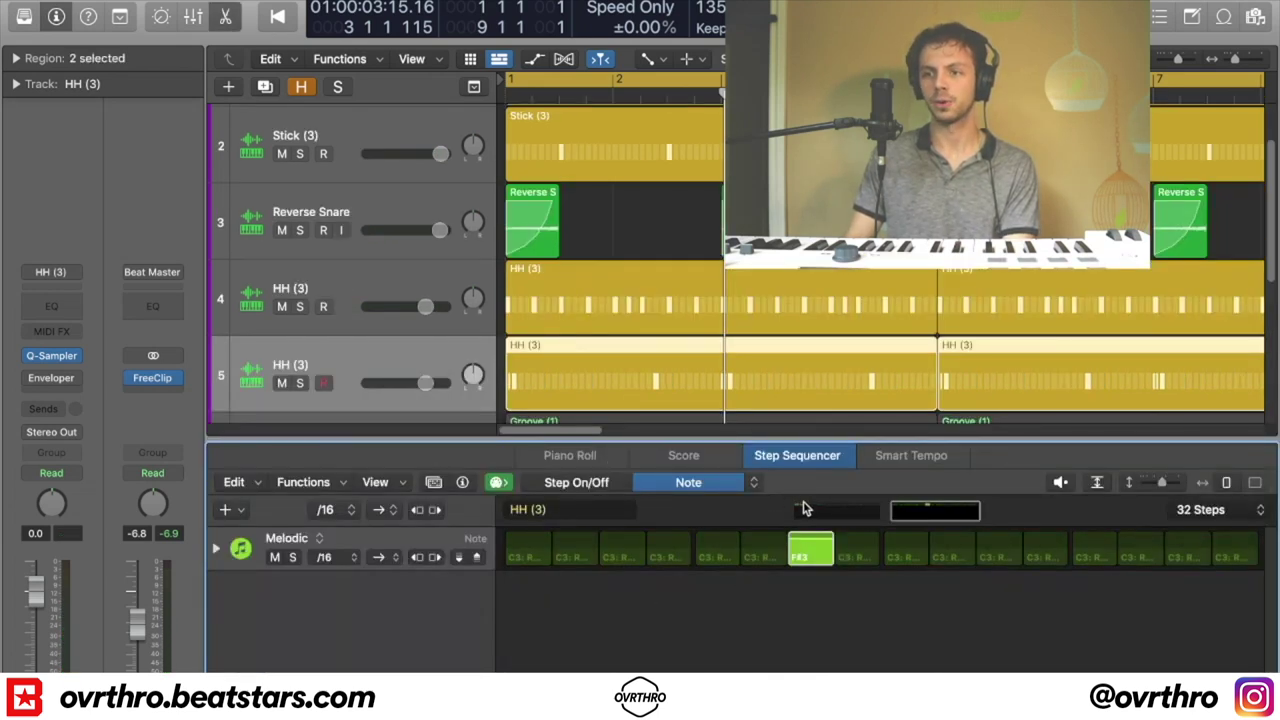
Examine both halves of the Melodic row in the second HH (3) pattern and start playback
drag(528, 550, 573, 553)
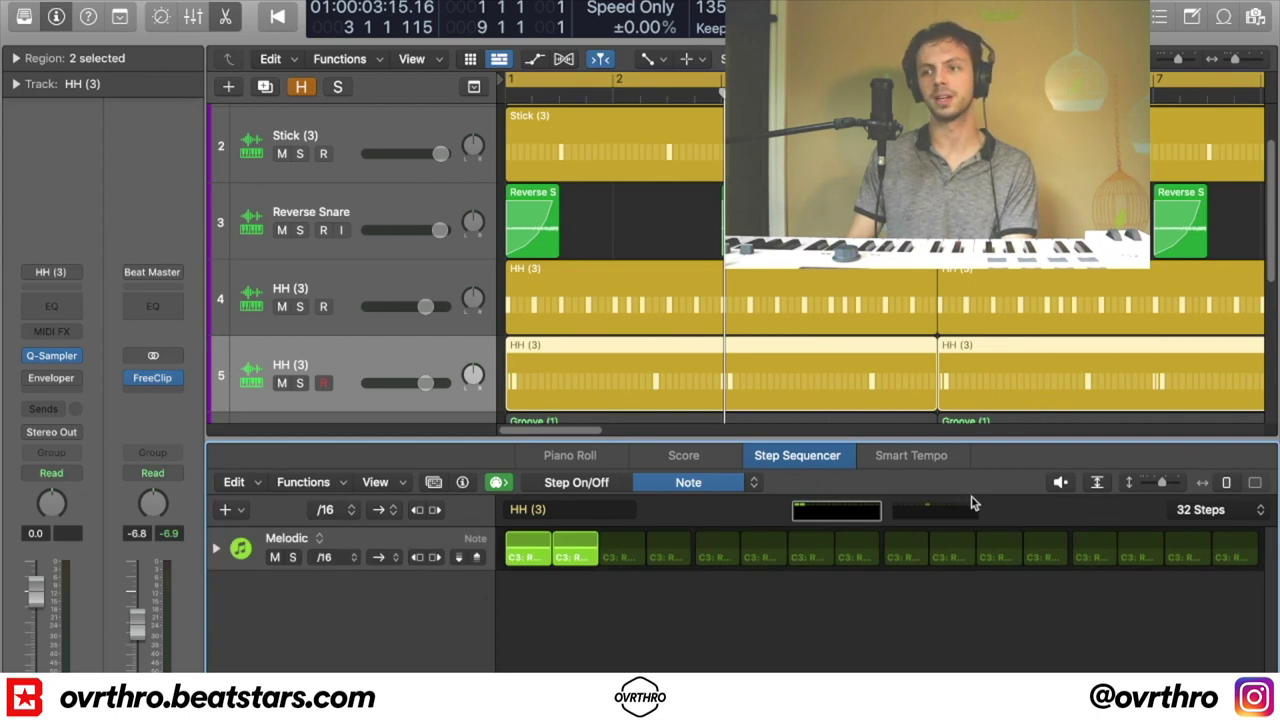
click(971, 509)
key(space)
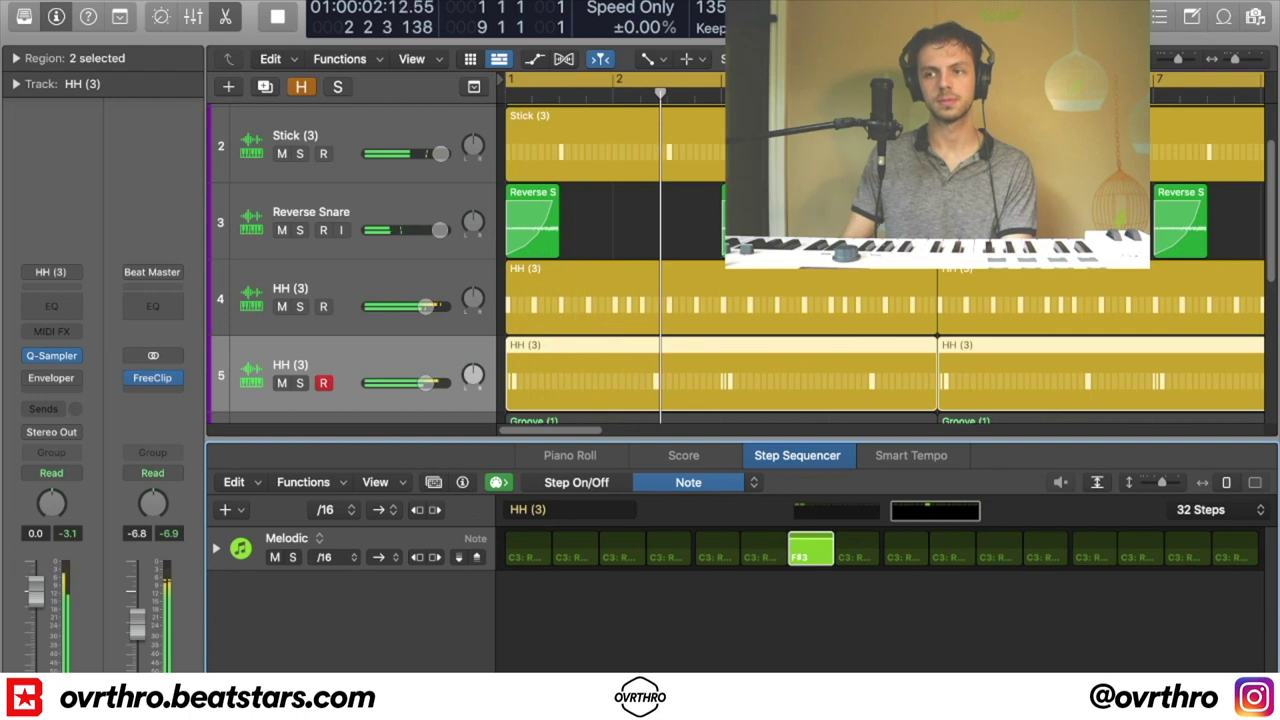
Listen to the second HH (3) track in solo, clear the solo, and play the beat again with the other tracks
click(299, 383)
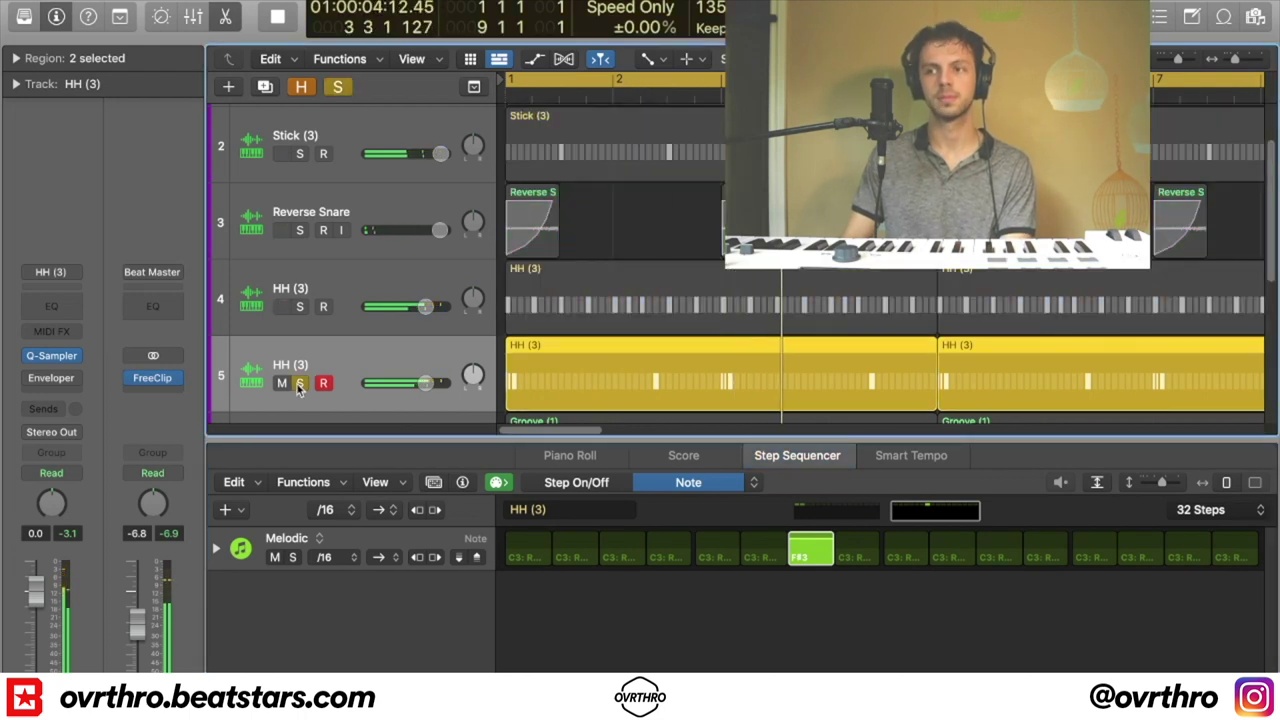
key(space)
click(300, 383)
key(space)
scroll(810, 306, down, 3)
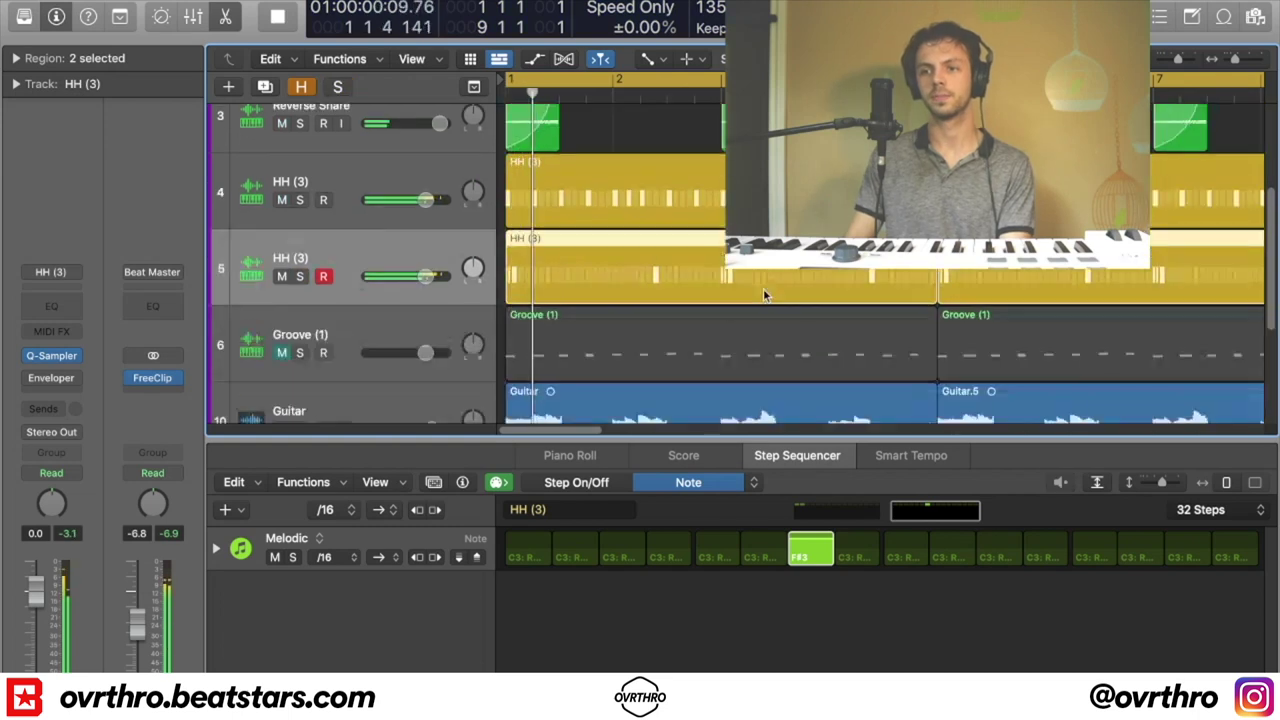
Select the Groove (1) track and open its Q-Sampler to view the sliced hi-hat loop
key(super+Up)
key(super+Left)
key(super+Left)
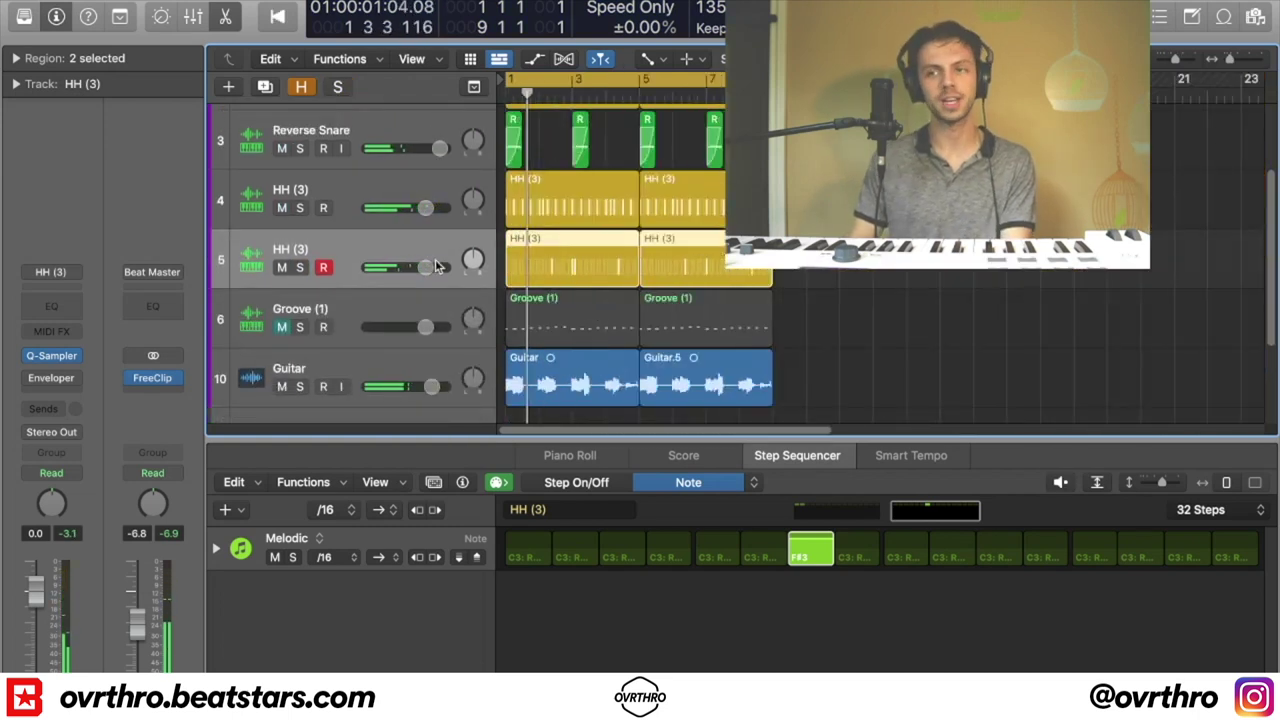
key(super+Down)
key(super+Down)
scroll(415, 329, down, 5)
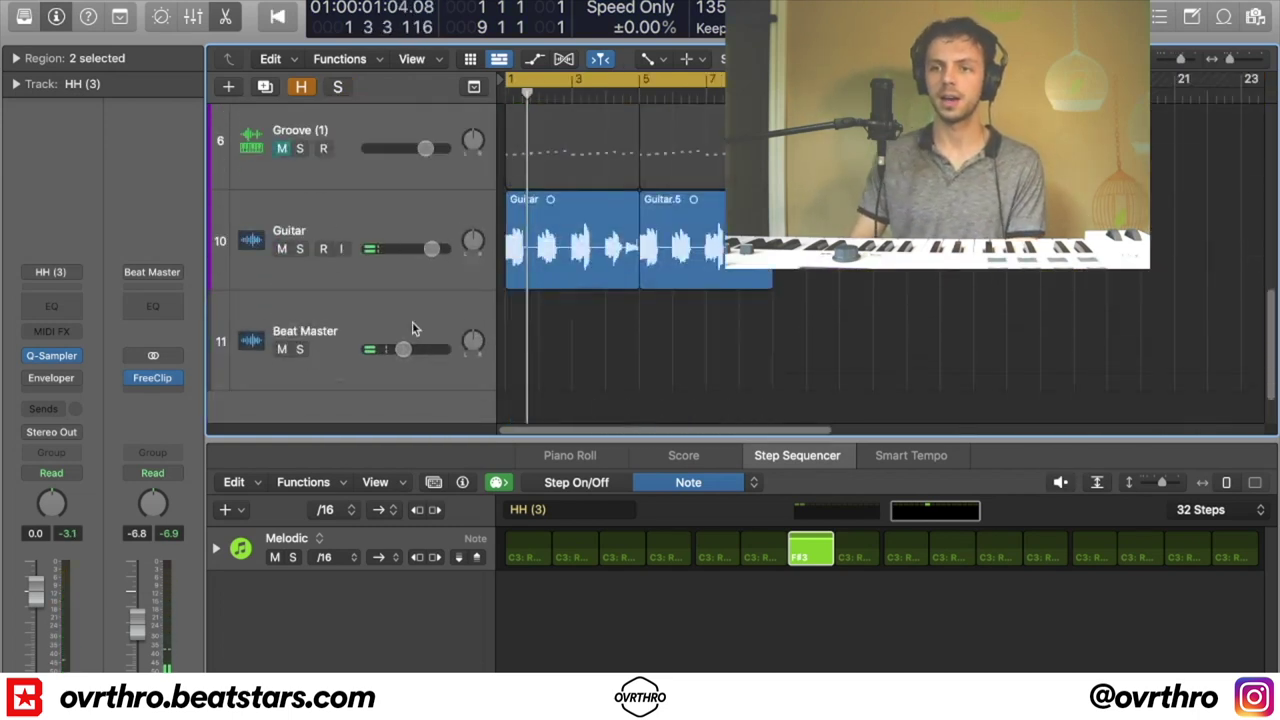
scroll(368, 120, up, 1)
click(368, 120)
click(52, 345)
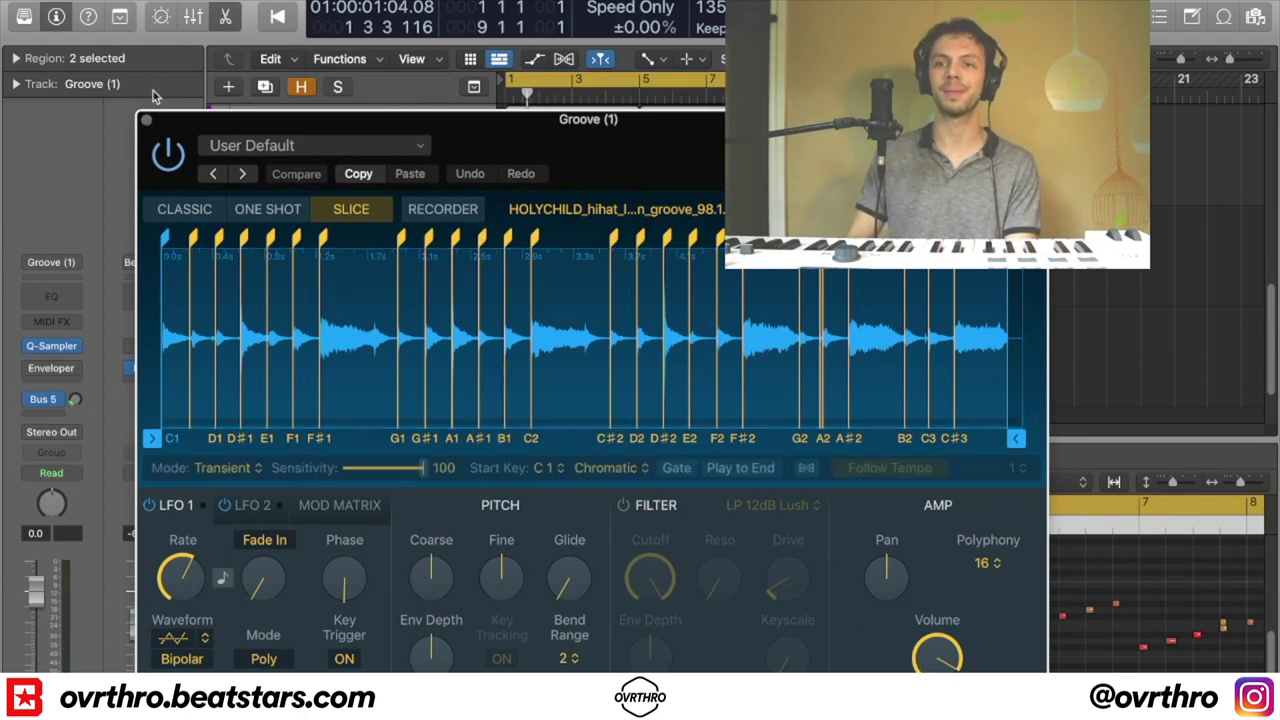
Close the sampler and listen to the Groove (1) track in solo
click(146, 119)
click(299, 165)
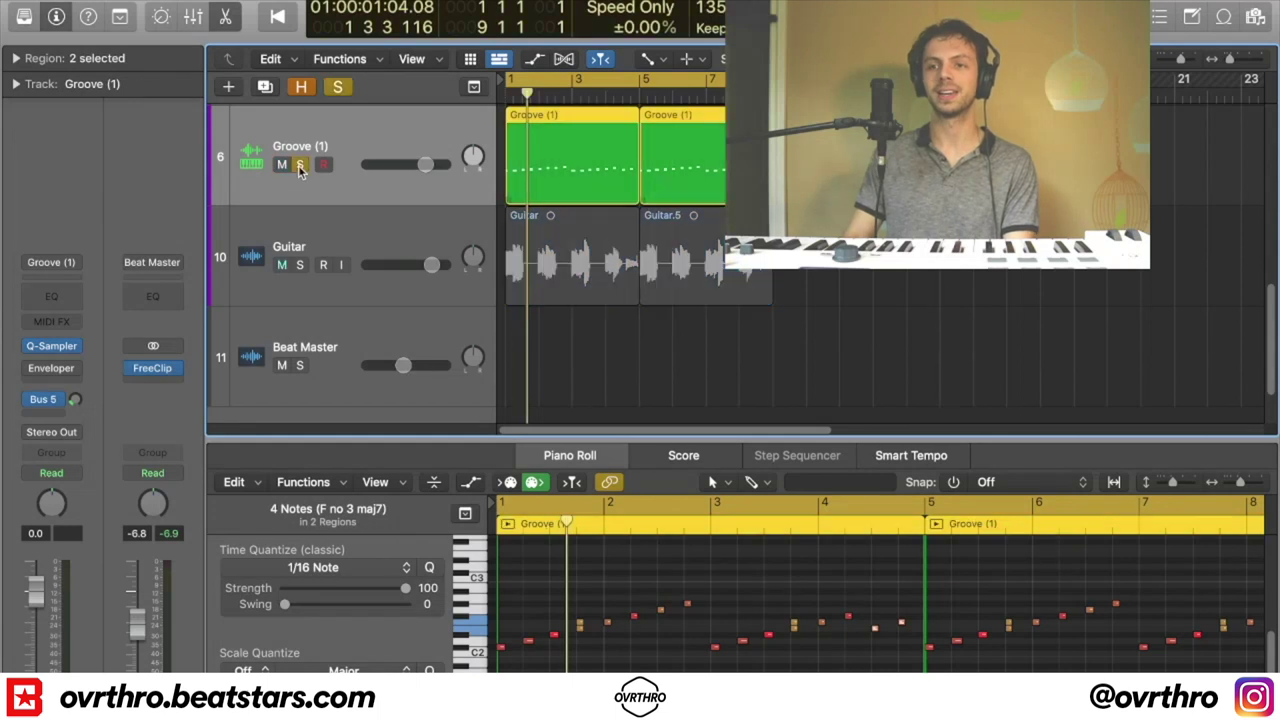
key(space)
key(super+Down)
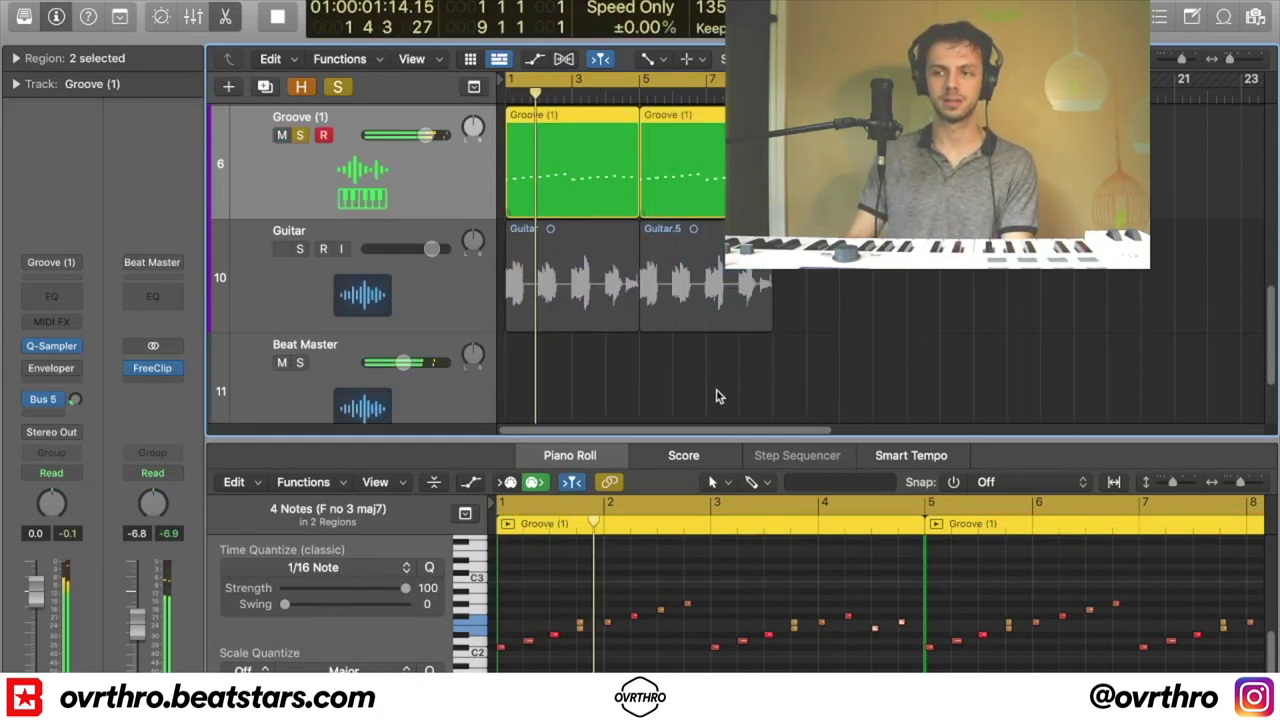
scroll(590, 350, up, 2)
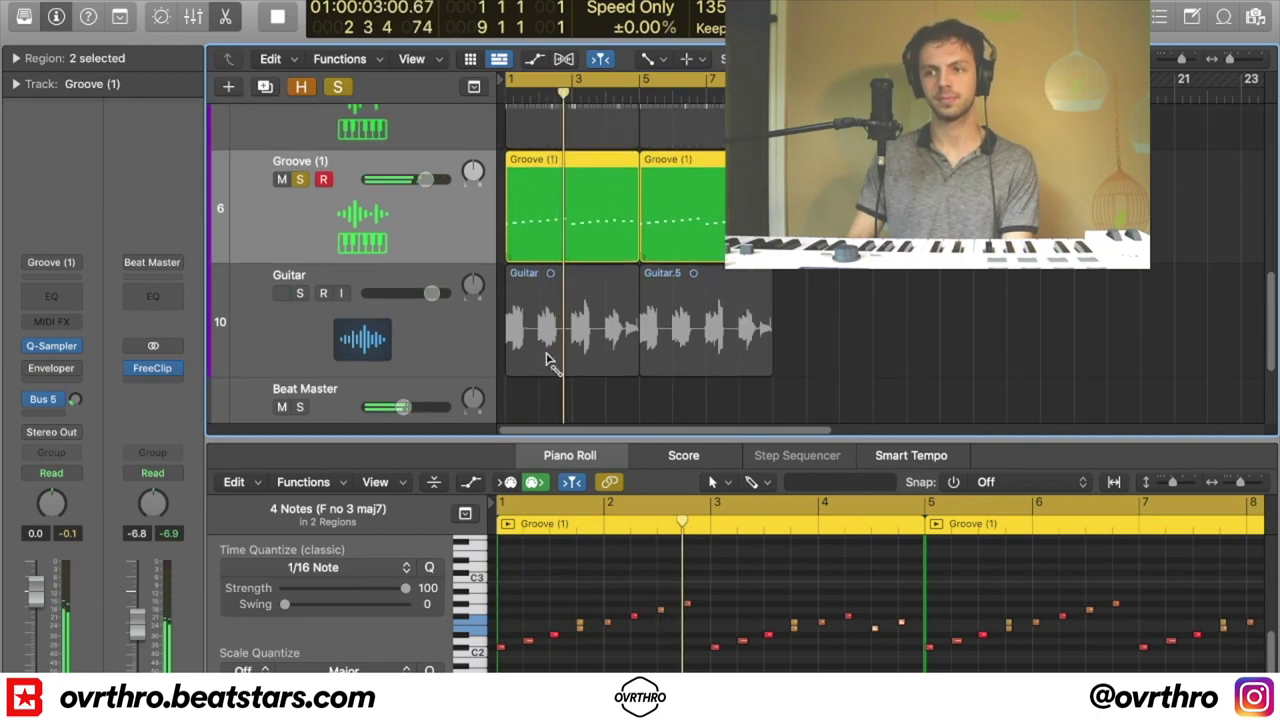
Clear the Groove (1) solo, leave the track unmuted, and play the beat with the other tracks
click(298, 180)
scroll(295, 190, up, 10)
scroll(286, 290, down, 6)
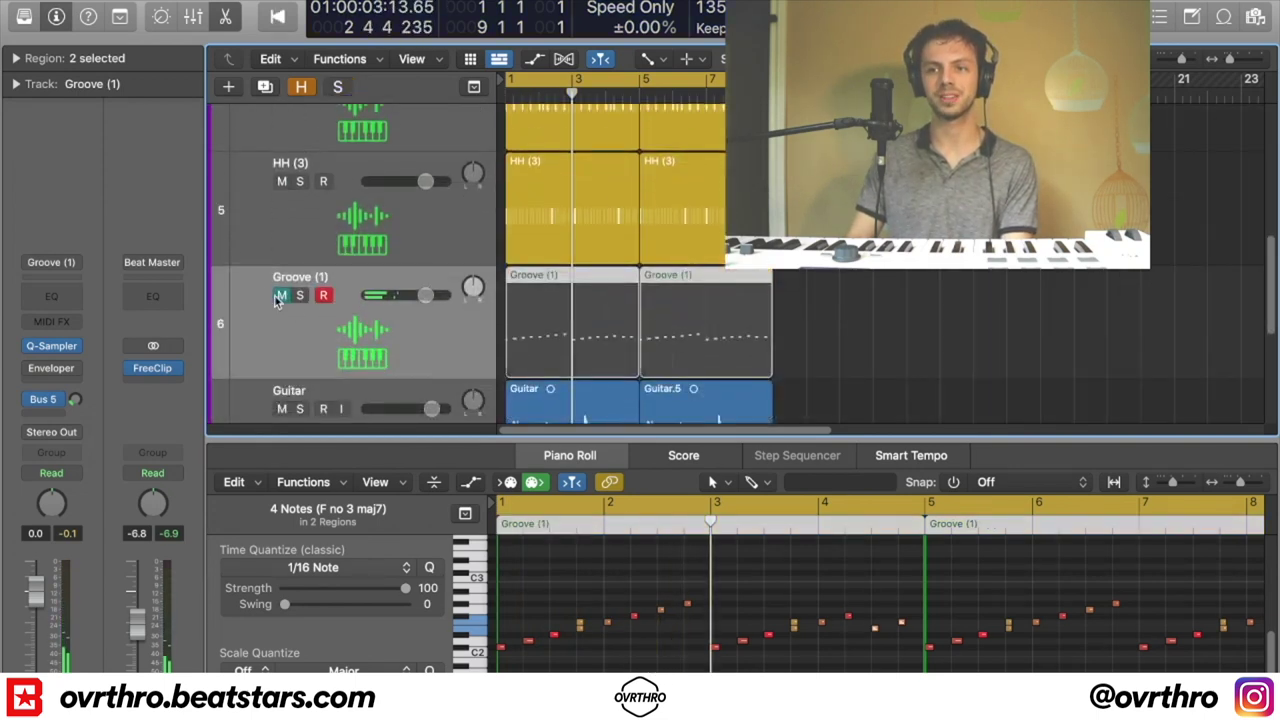
key(super+Up)
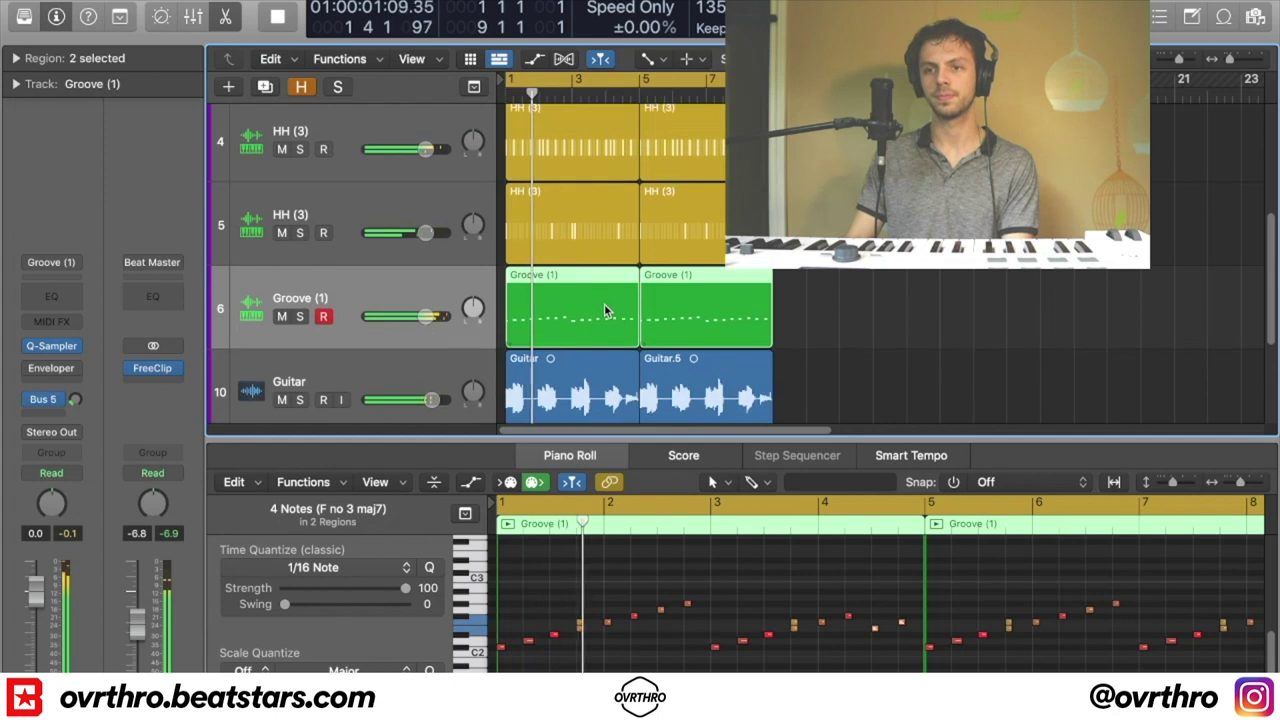
key(super+Down)
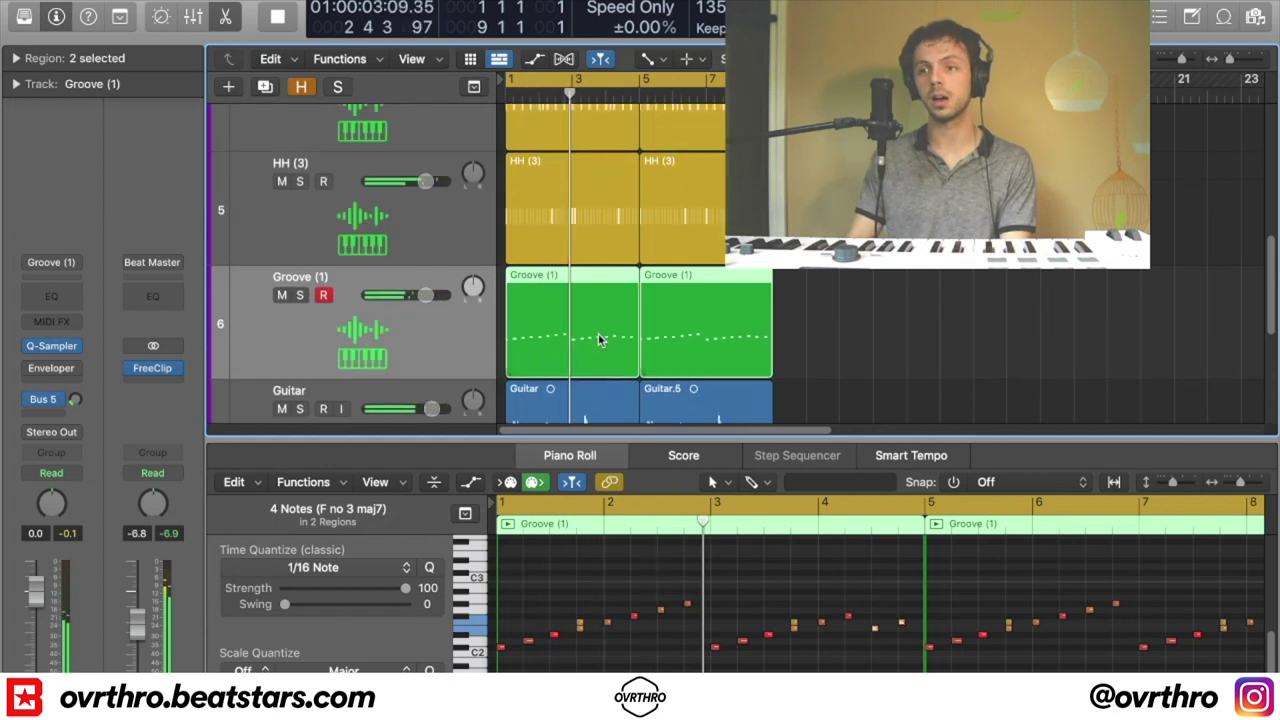
scroll(598, 333, down, 4)
key(super+Up)
scroll(598, 340, up, 5)
key(super+Up)
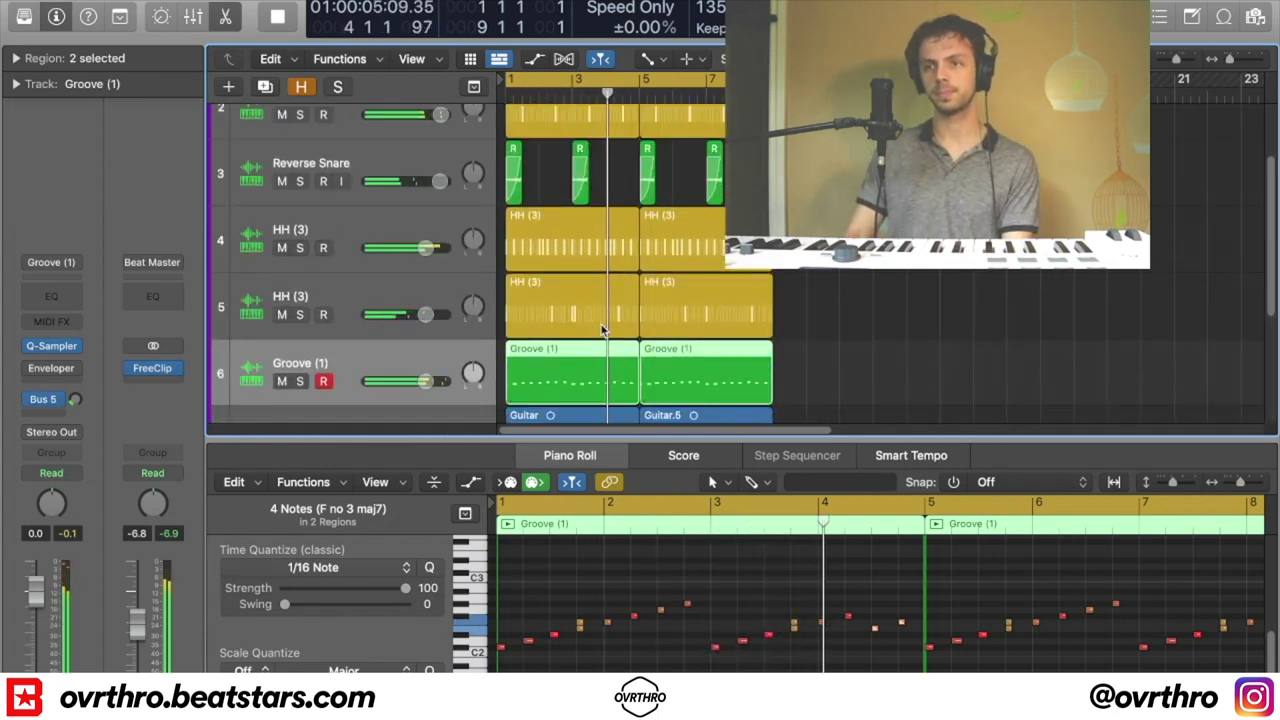
key(super+Up)
key(super+Up)
key(super+Left)
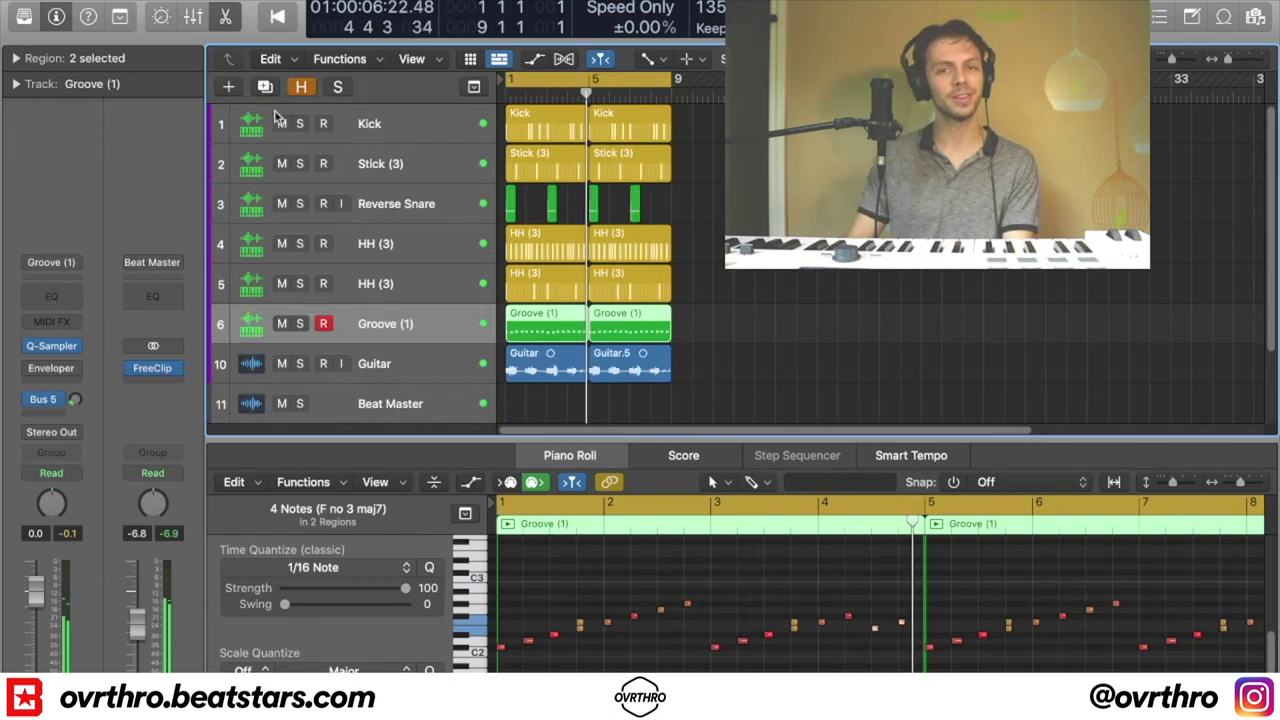
Unhide and unmute the 808 (3) track, keeping the remaining hidden tracks out of view
click(300, 88)
scroll(538, 224, down, 3)
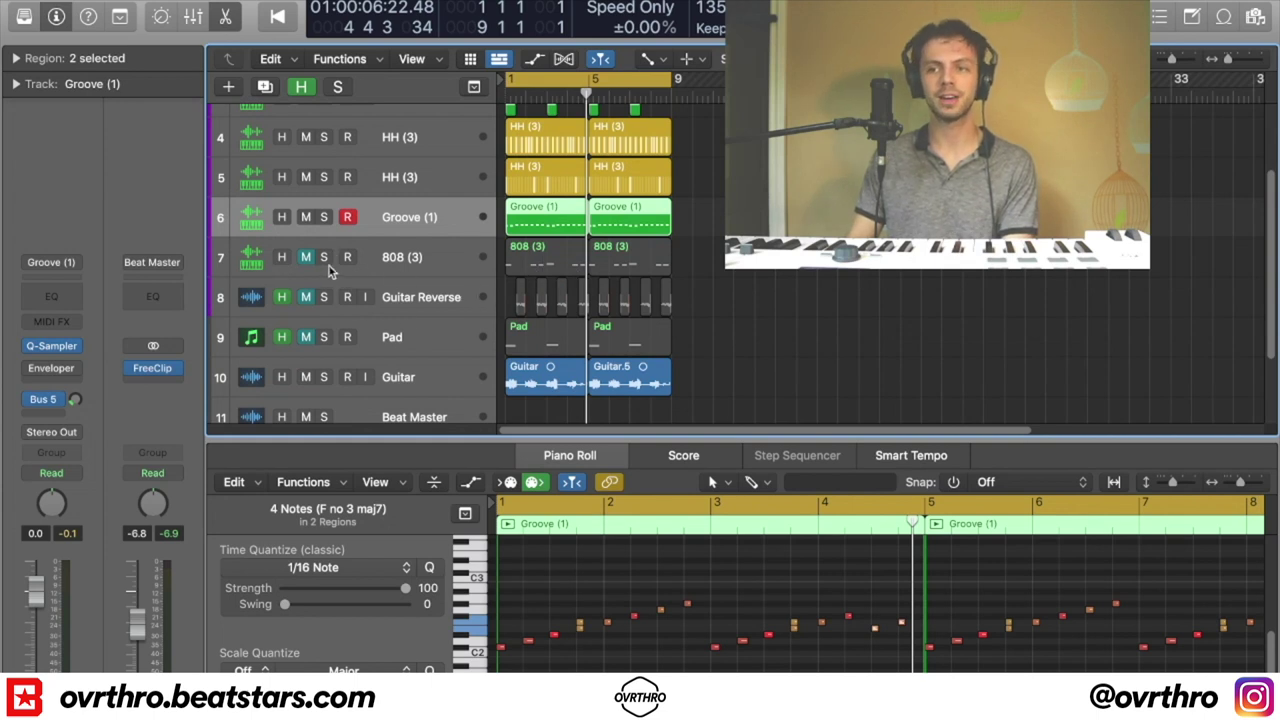
click(303, 257)
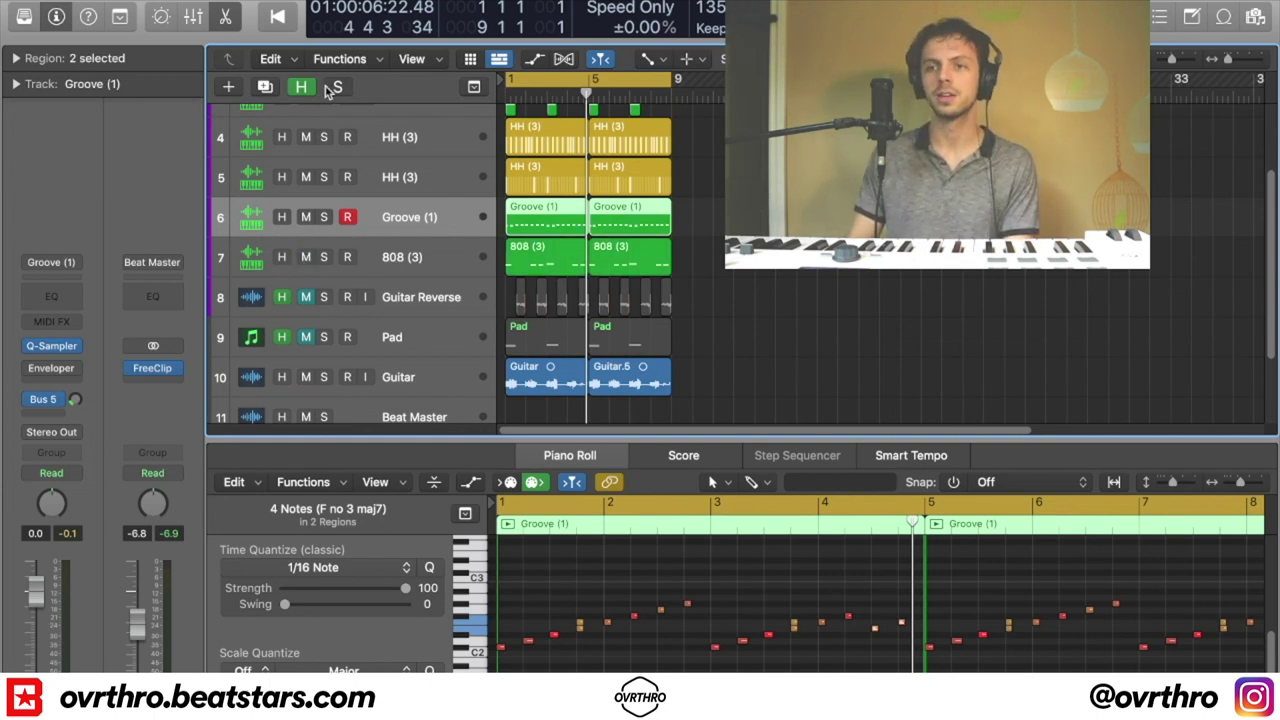
click(300, 87)
Solo the 808 (3) track and open its True Iron plug-in, placing the window clear of the piano roll
click(413, 259)
key(s)
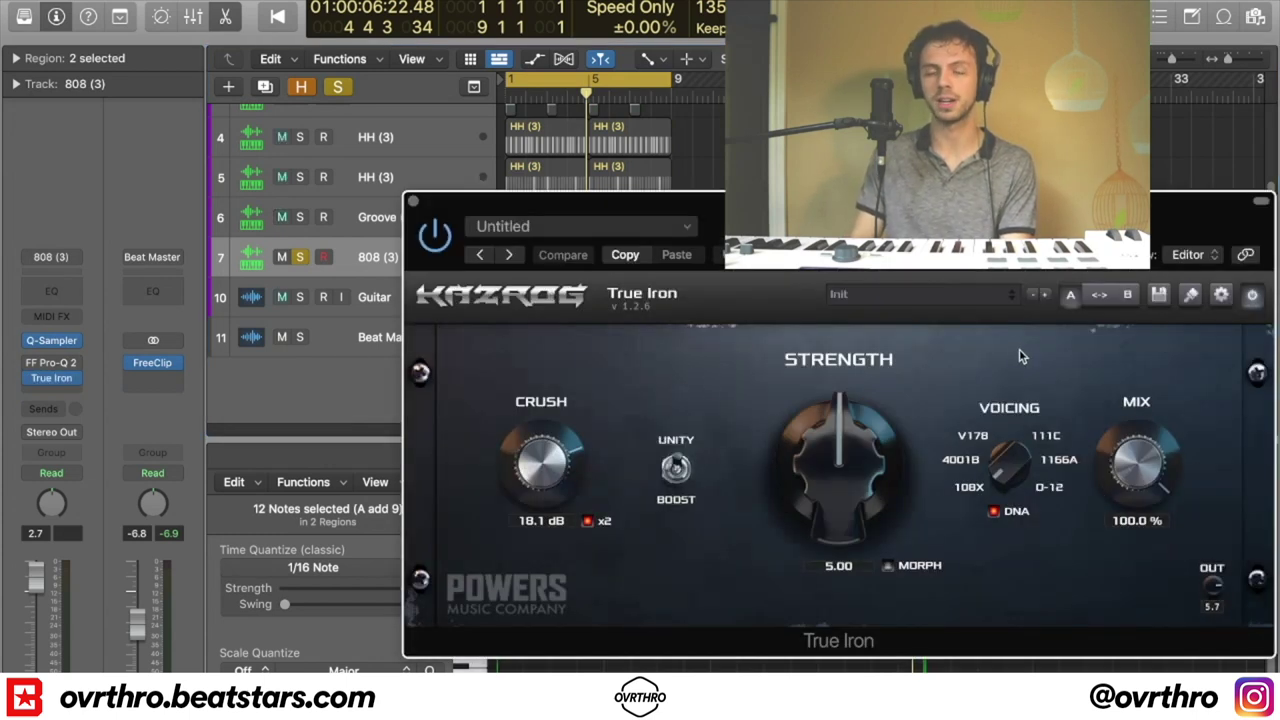
drag(880, 201, 745, 79)
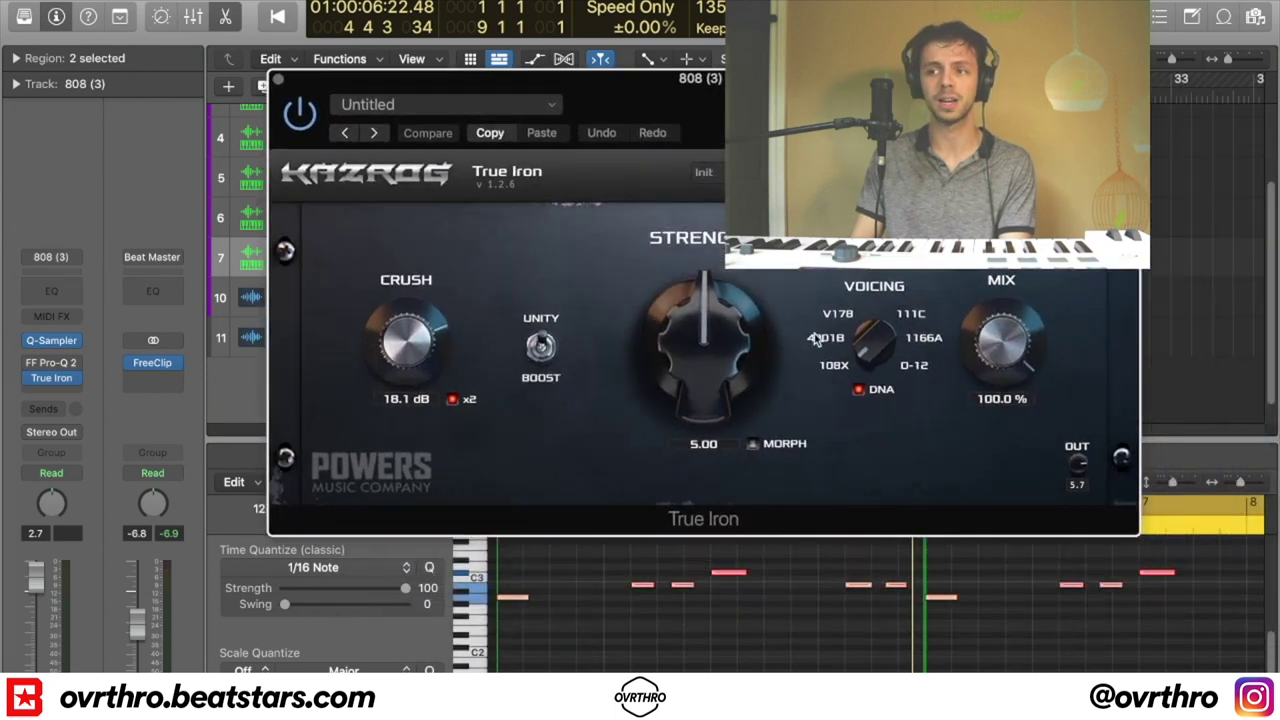
Bypass True Iron and listen to the soloed 808 (3) track from the start
click(31, 378)
key(Return)
key(space)
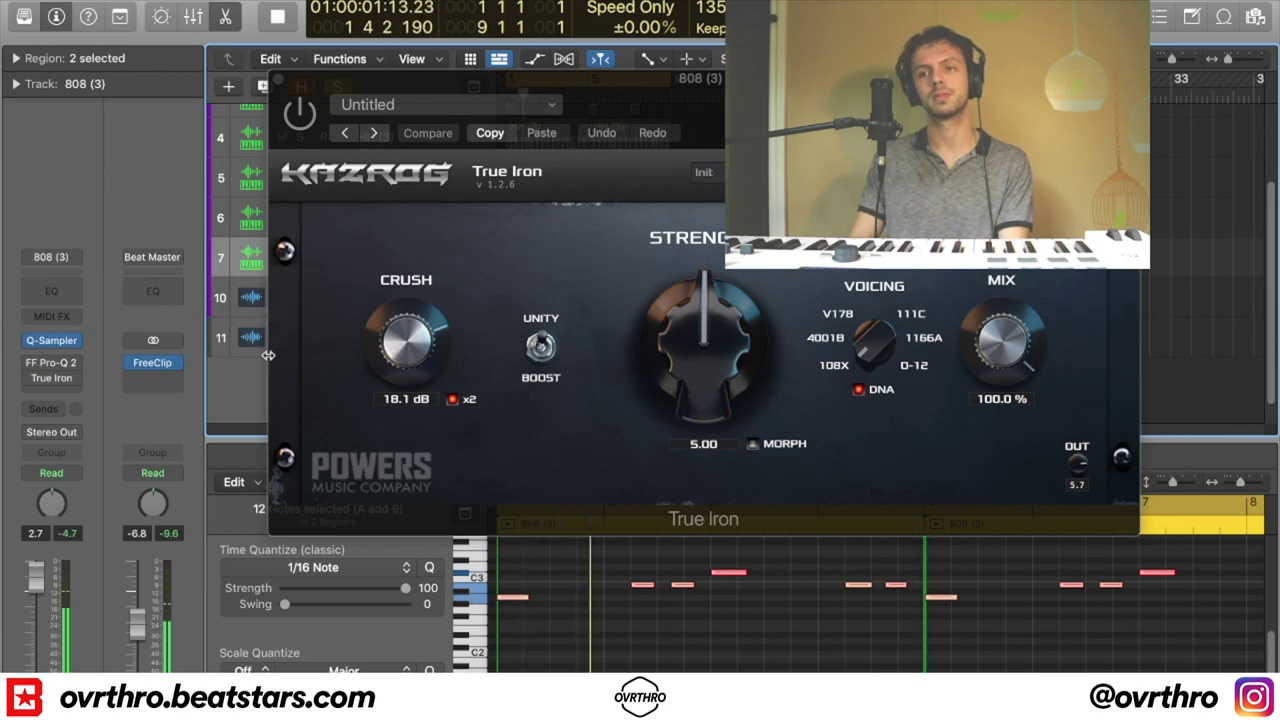
key(space)
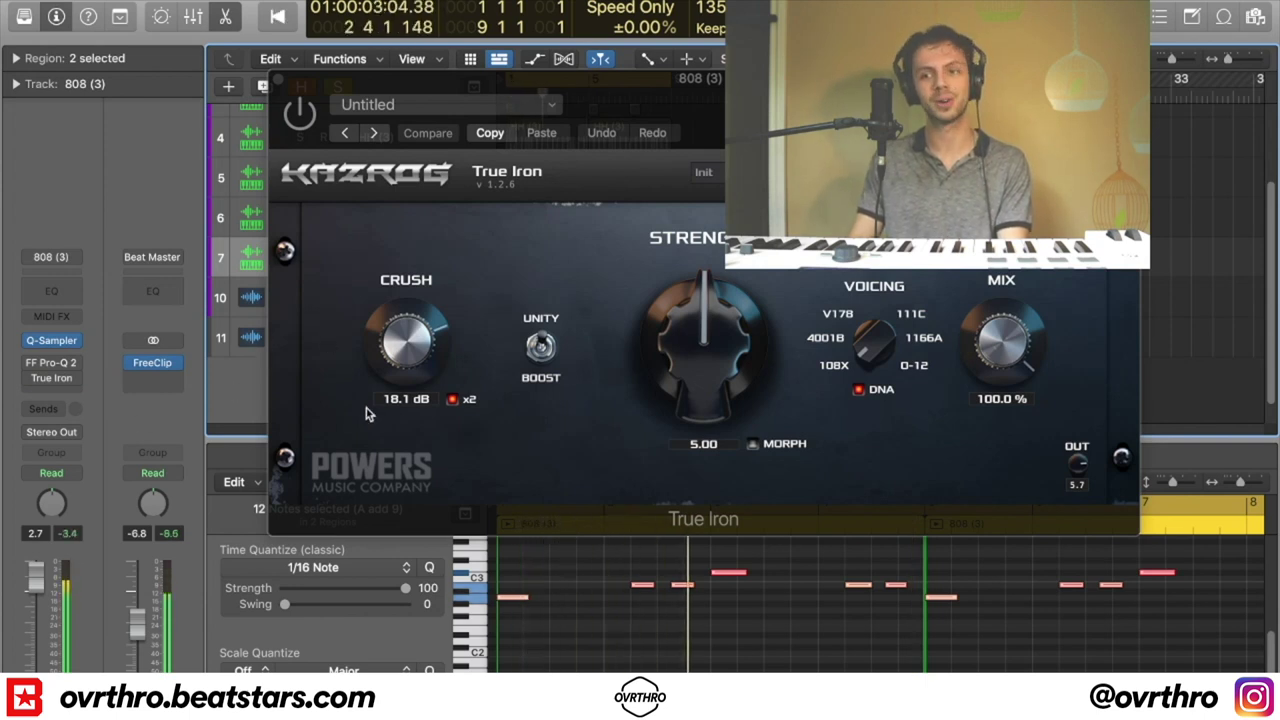
Re-enable True Iron, listen to the processed 808 (3) from the start, and close the plug-in
drag(305, 134, 323, 139)
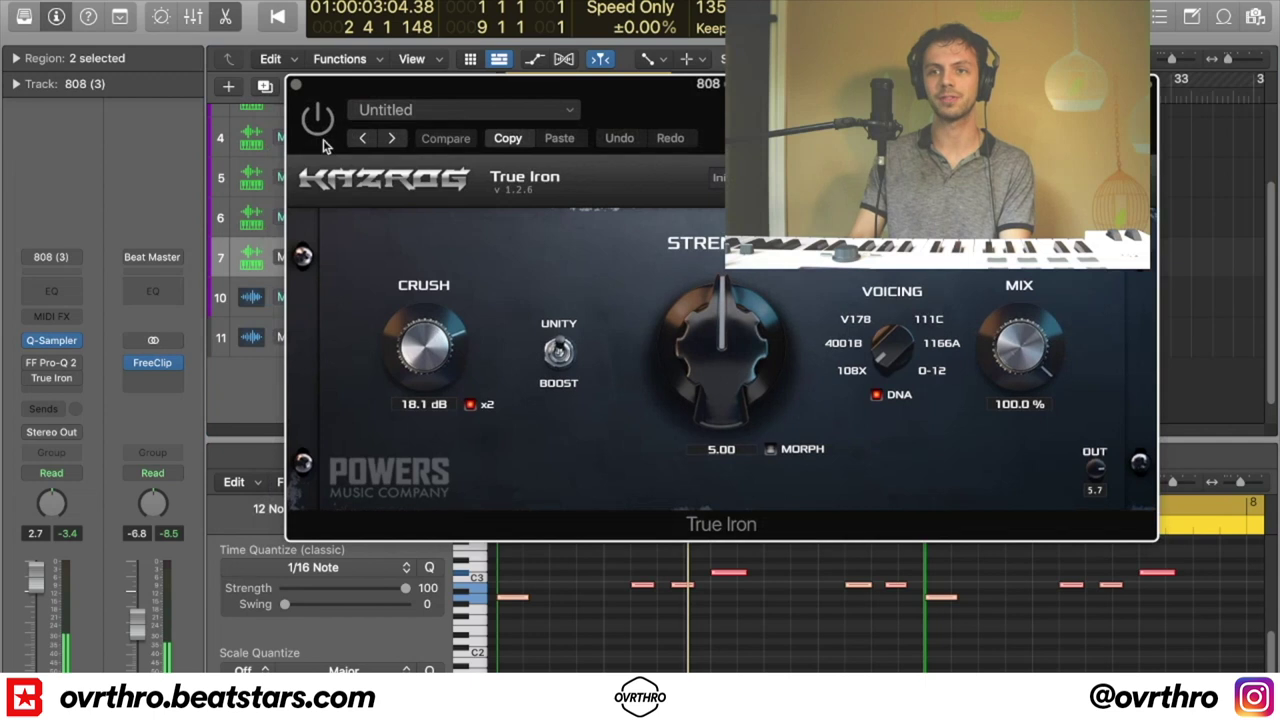
key(Return)
key(space)
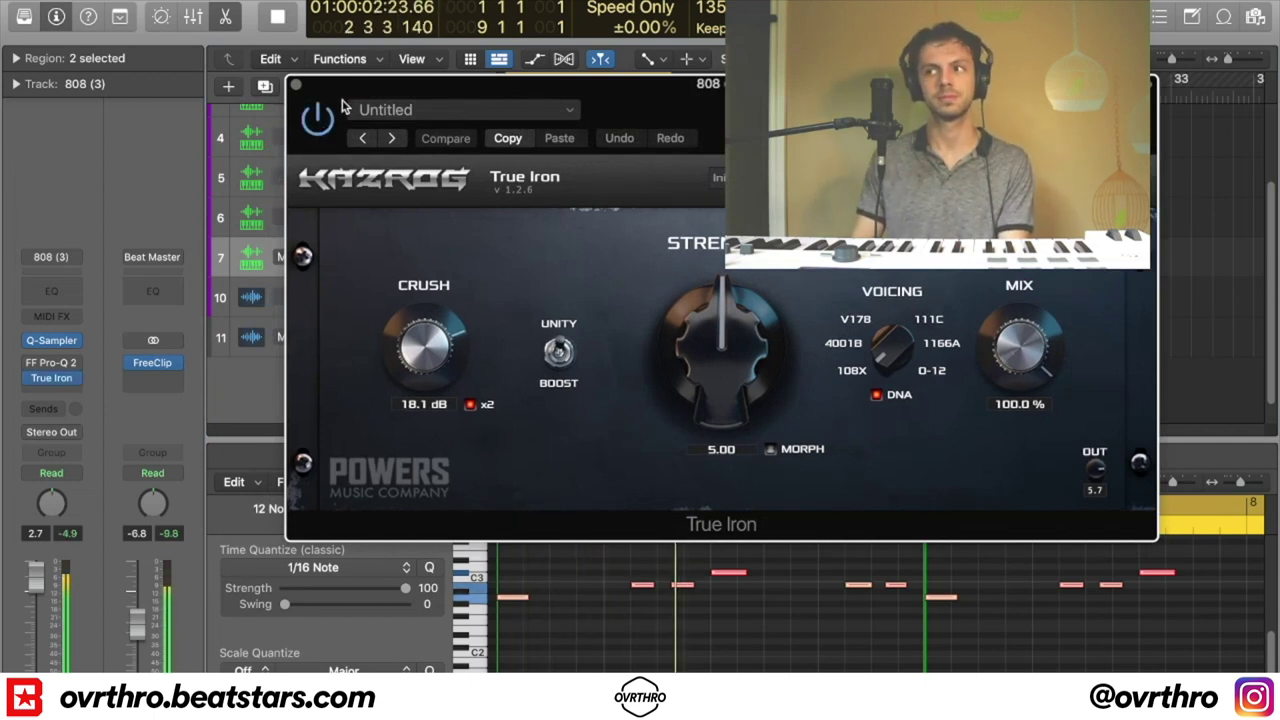
key(space)
click(297, 86)
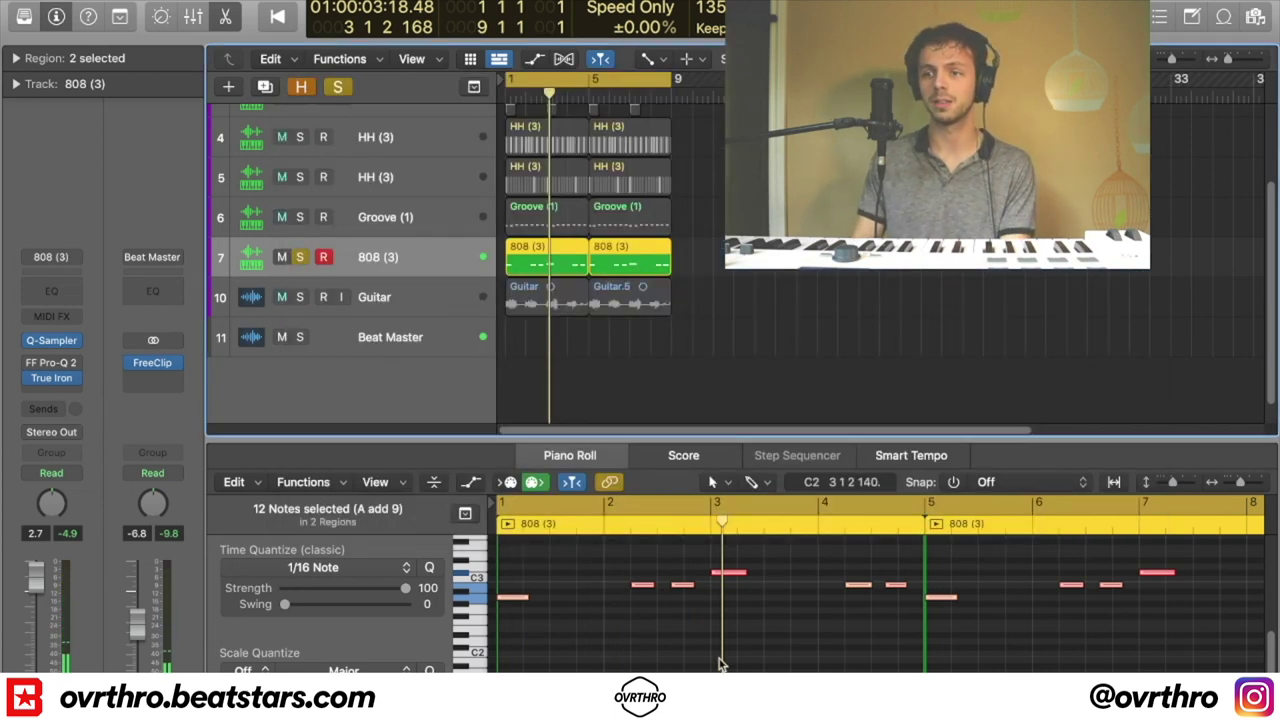
Clear the 808 (3) solo and play the beat with all the visible tracks
scroll(724, 660, up, 3)
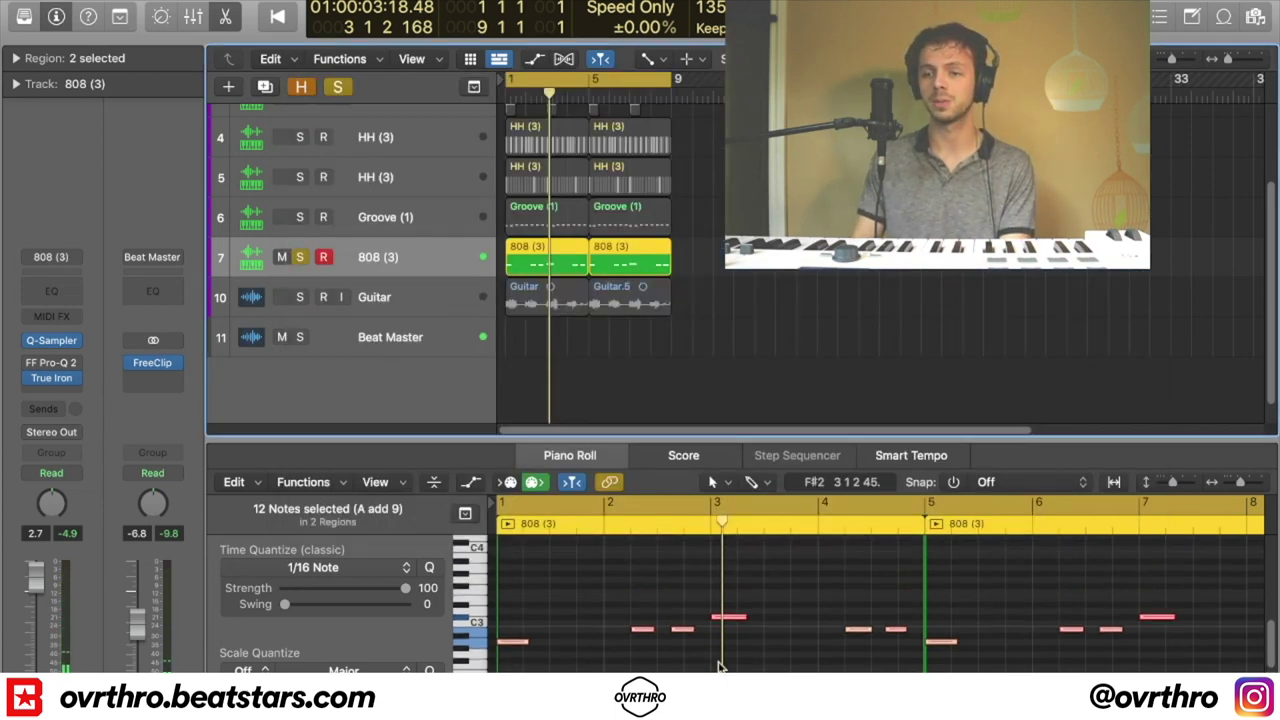
click(300, 258)
key(space)
scroll(541, 253, up, 3)
key(super+Up)
key(super+Up)
key(super+Up)
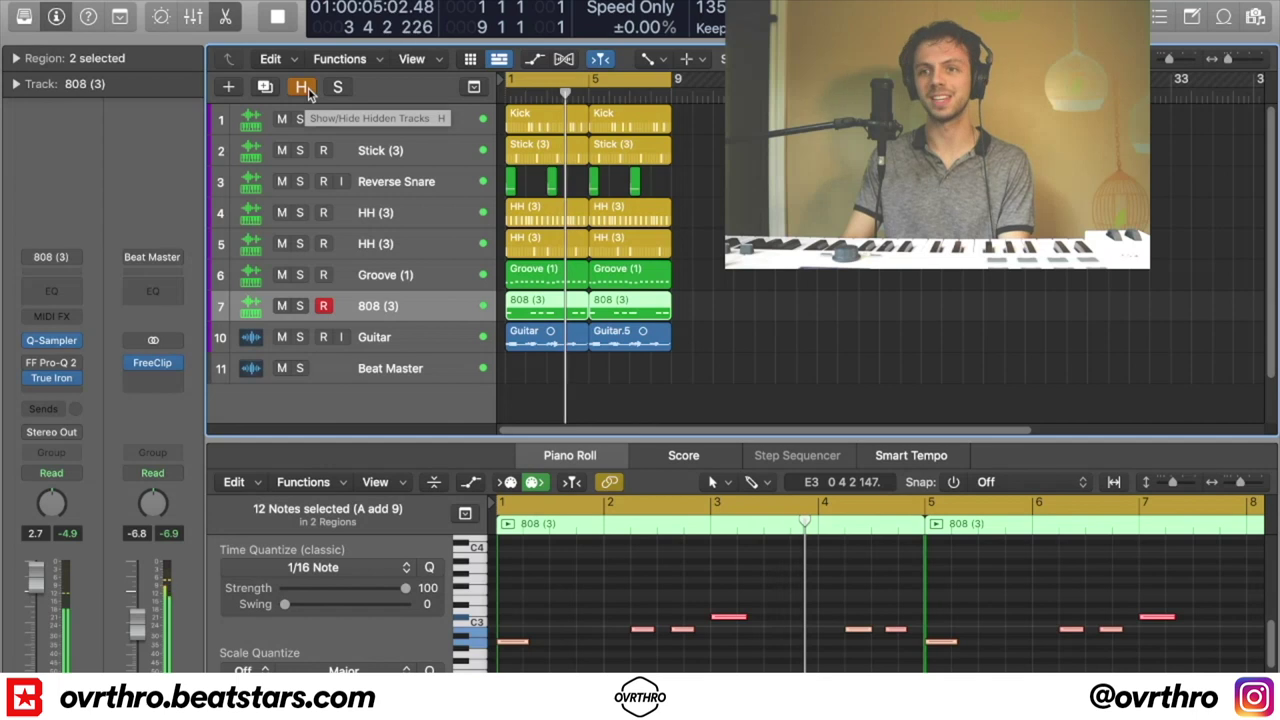
Reveal the hidden tracks, move Guitar Reverse below Pad, and unhide both tracks
key(space)
click(302, 87)
key(super+Down)
key(super+Down)
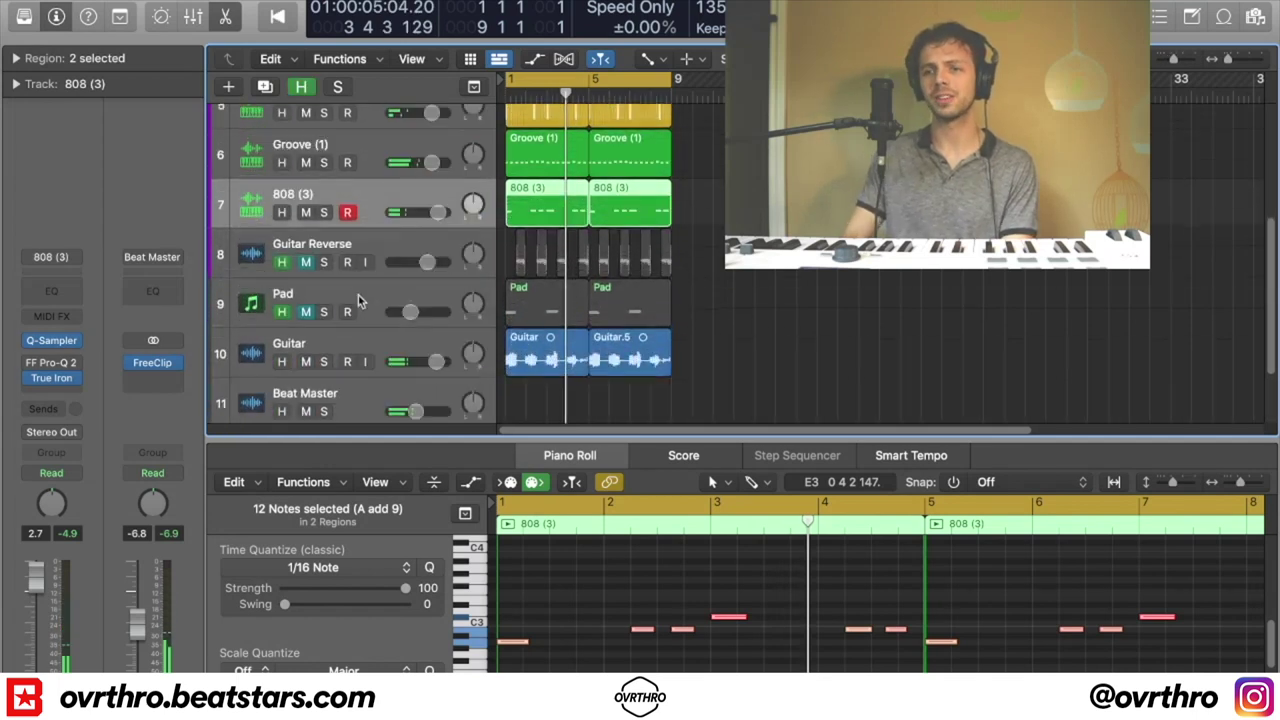
key(super+Down)
key(super+Right)
drag(280, 321, 280, 323)
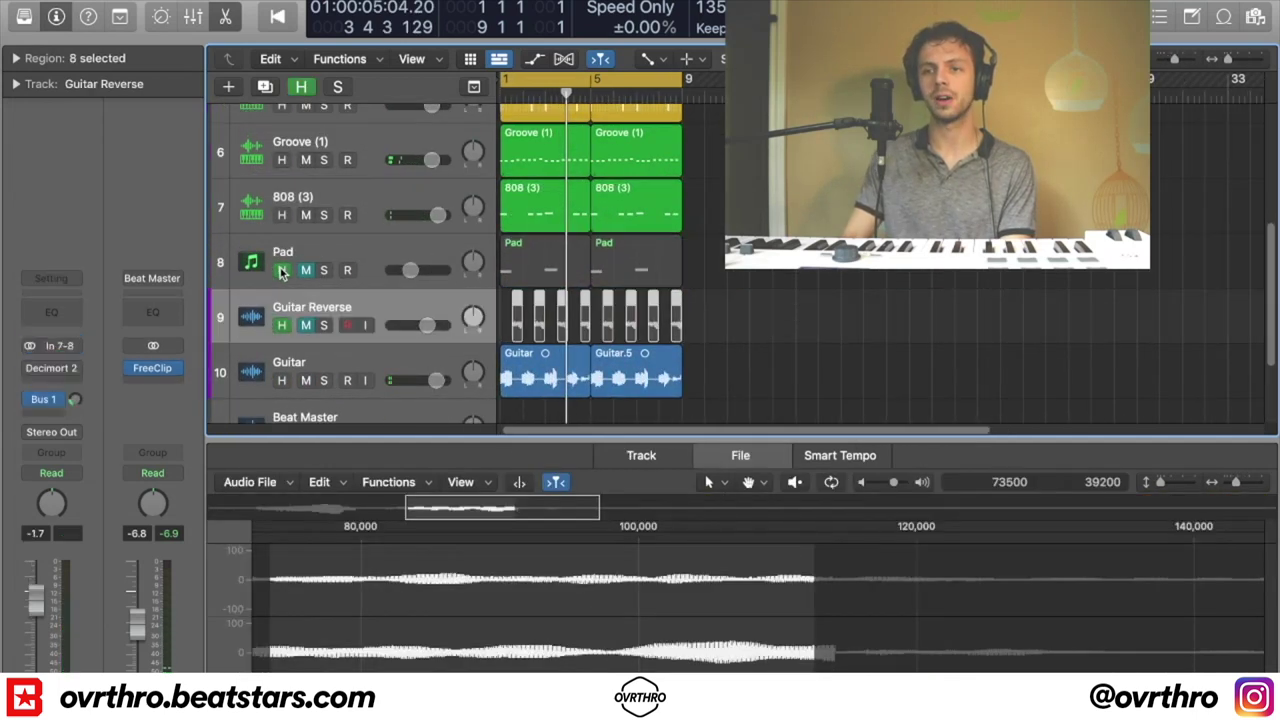
click(302, 88)
Listen to the Reverse Snare track in solo, and clear the solo
key(super+Up)
key(super+Up)
scroll(565, 292, up, 5)
key(super+Up)
click(381, 204)
key(s)
key(space)
key(s)
key(space)
Solo the Guitar Reverse track and listen to its regions
scroll(420, 250, down, 5)
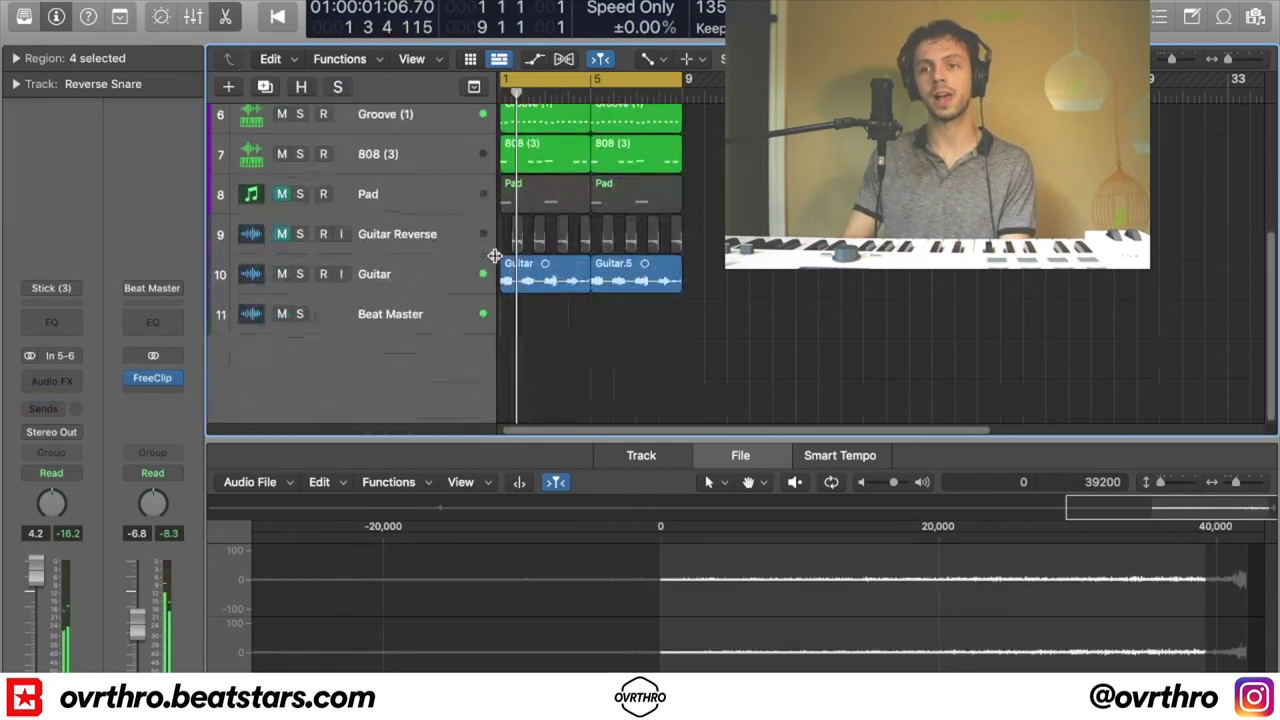
click(298, 235)
key(space)
key(super+Right)
key(super+Right)
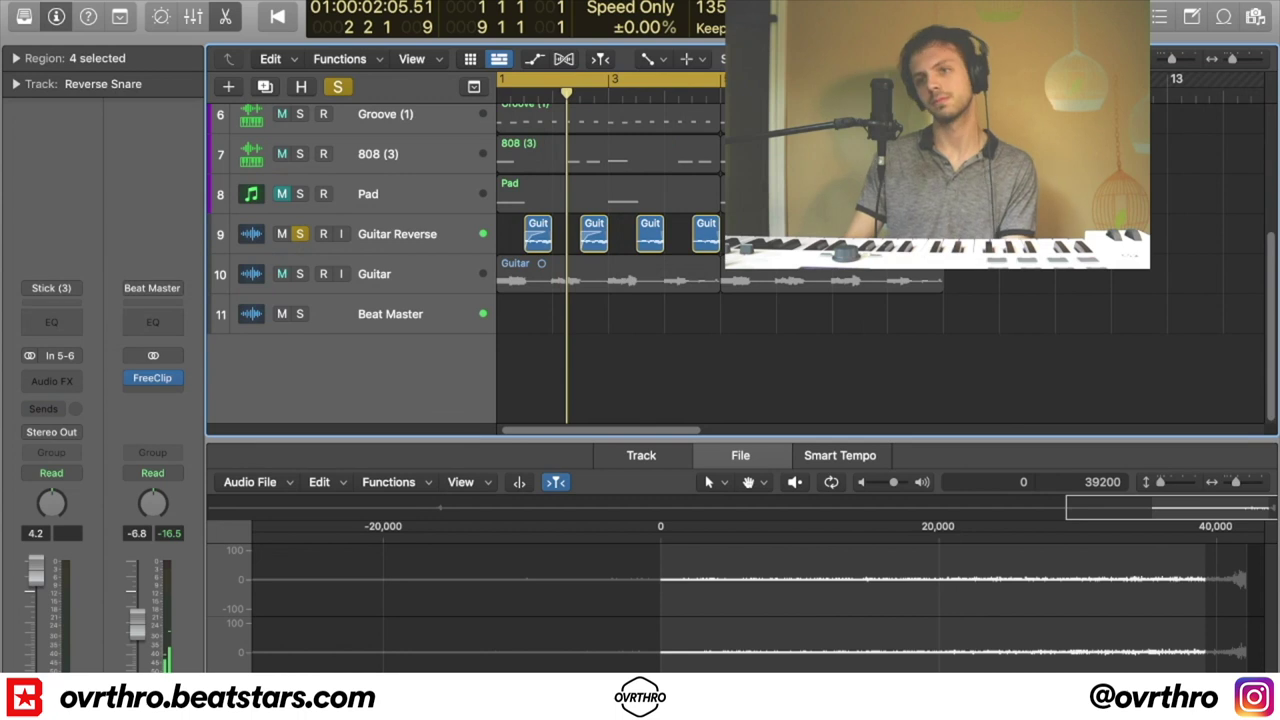
key(space)
key(space)
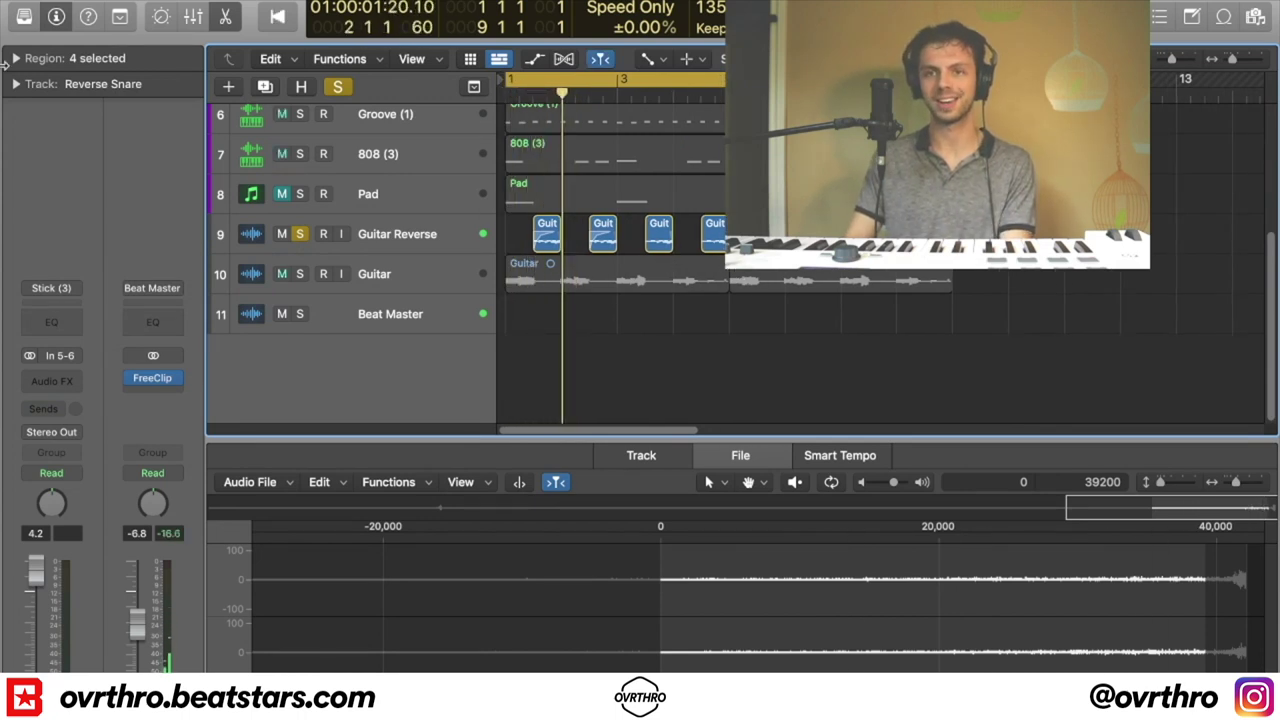
Display the region parameters of the second Guitar Reverse region and switch to the Pointer tool
click(16, 58)
click(602, 235)
key(t)
key(t)
Play the soloed Guitar Reverse track from the start through the first four bars
key(Return)
key(space)
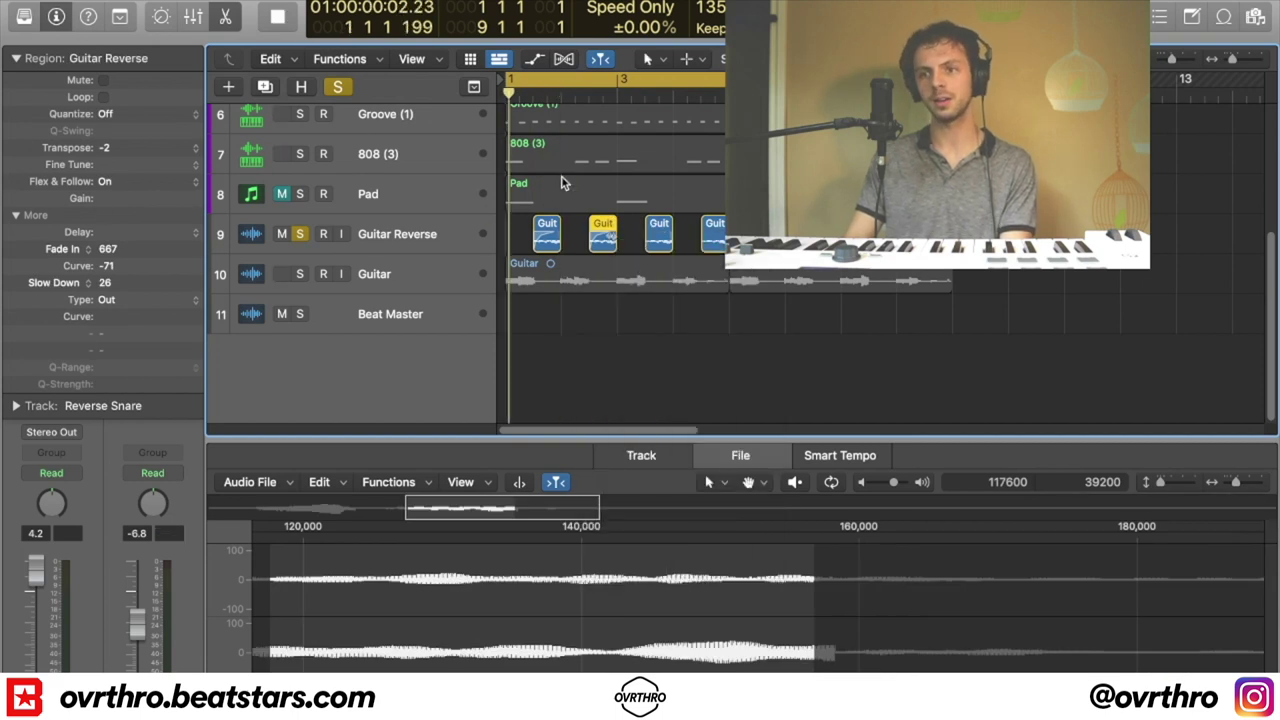
ctrl+alt+click(677, 323)
scroll(677, 331, down, 1)
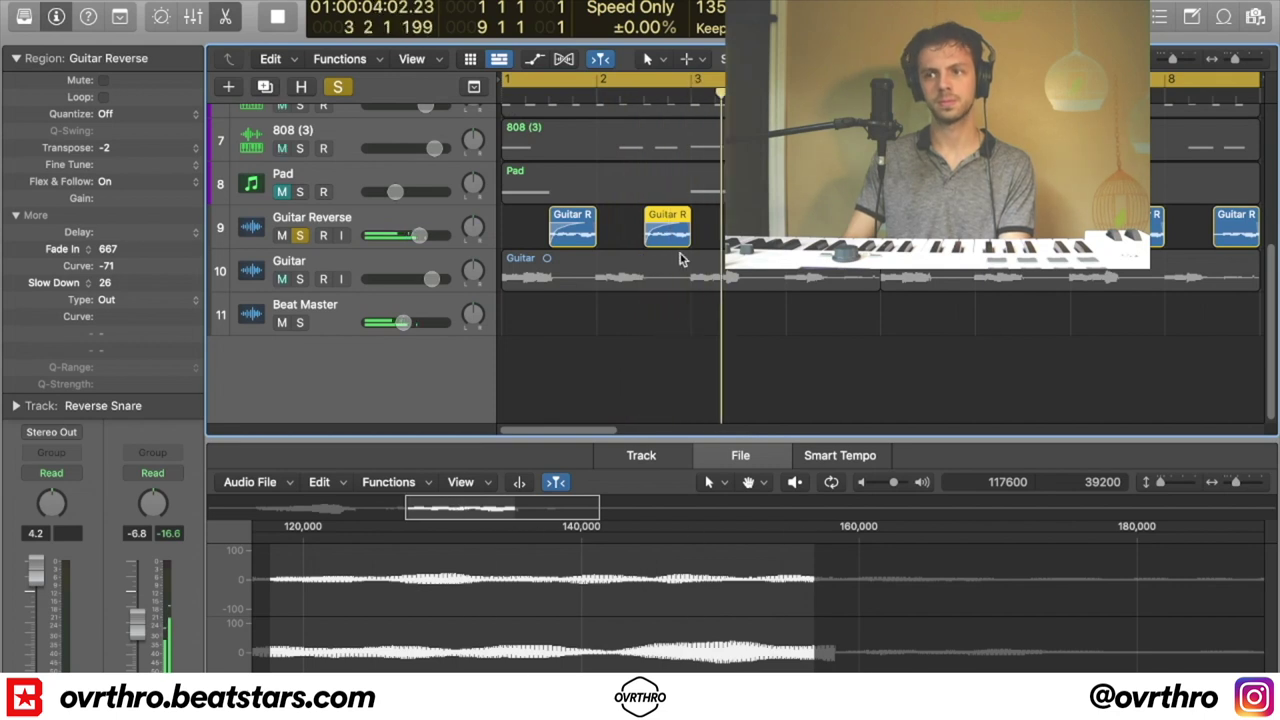
scroll(796, 275, down, 5)
scroll(796, 275, left, 5)
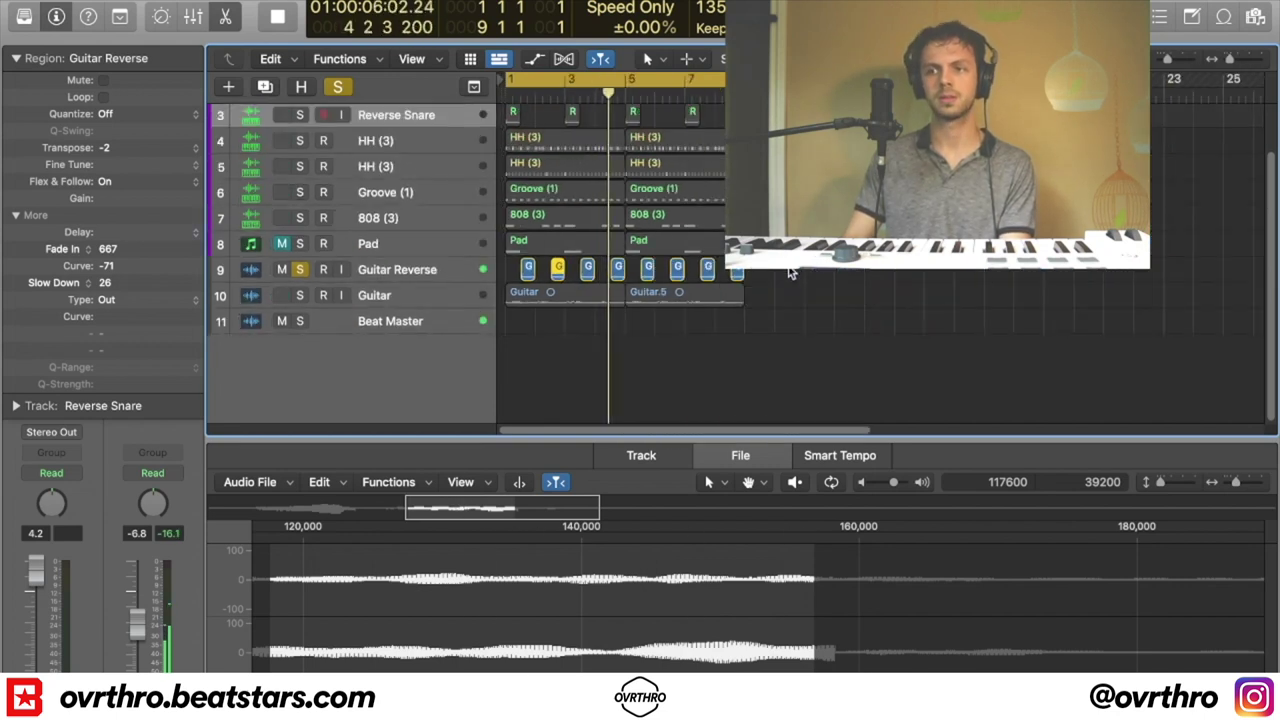
scroll(770, 283, right, 5)
key(space)
Draw a fade-out of about 251 on the third Guitar Reverse region with the Fade tool
scroll(956, 285, up, 5)
scroll(729, 307, up, 5)
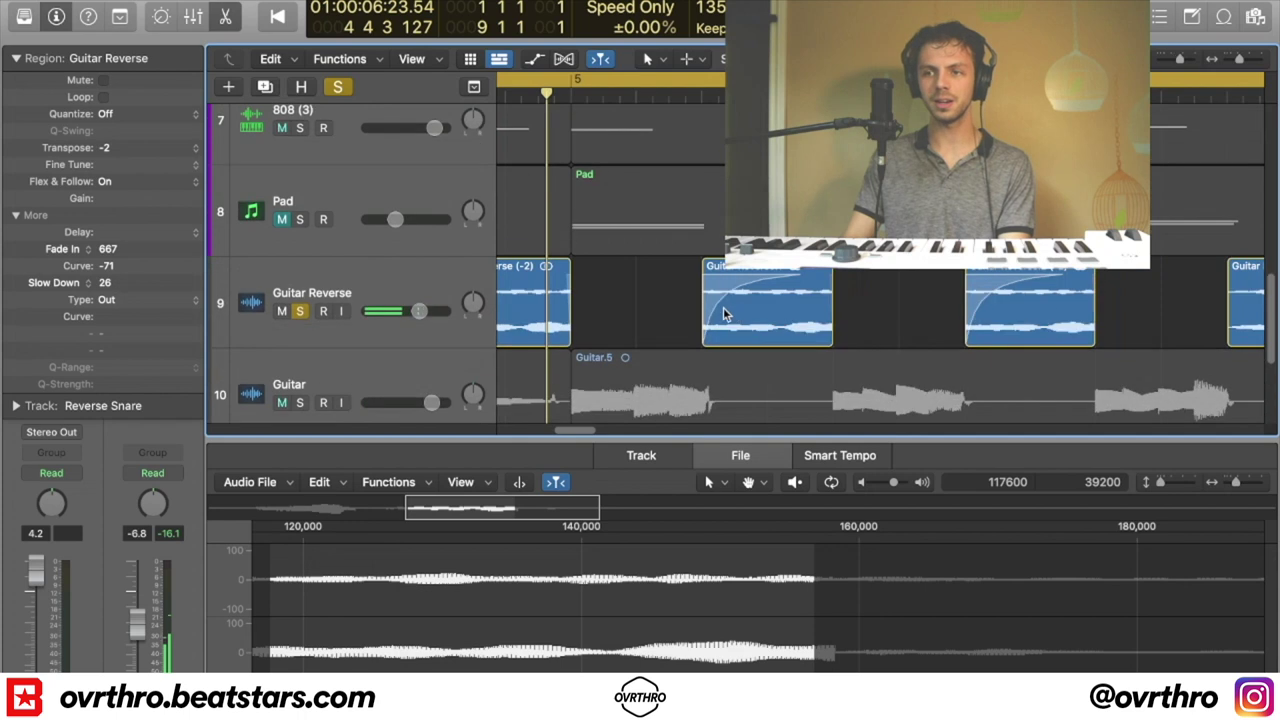
scroll(715, 305, left, 5)
scroll(704, 303, left, 5)
scroll(703, 303, right, 3)
key(super+Right)
key(super+Right)
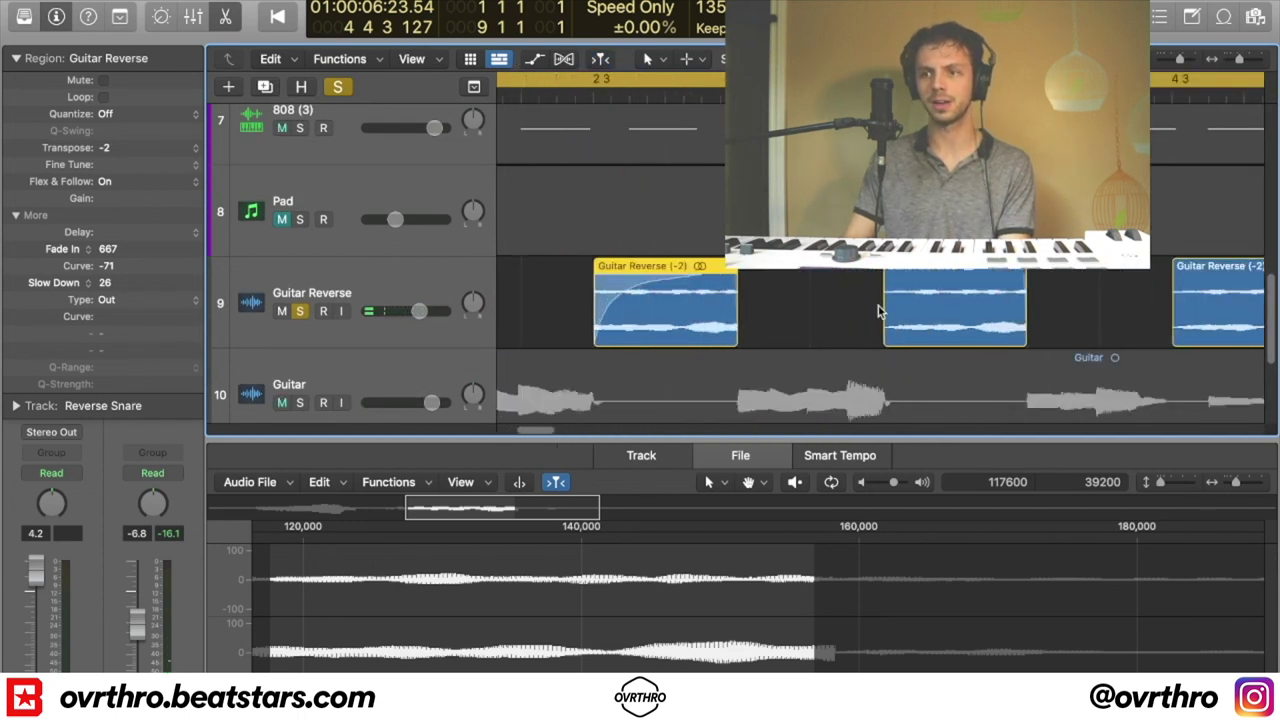
scroll(897, 297, right, 4)
click(885, 292)
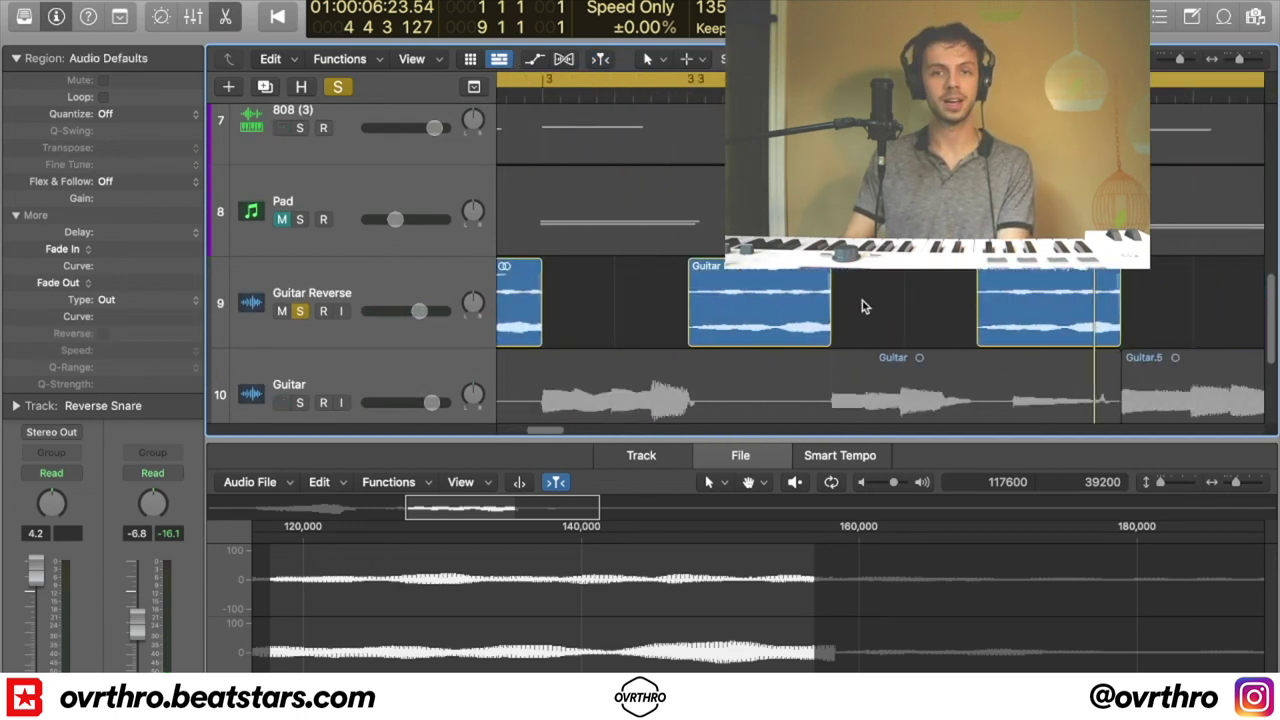
key(t)
key(a)
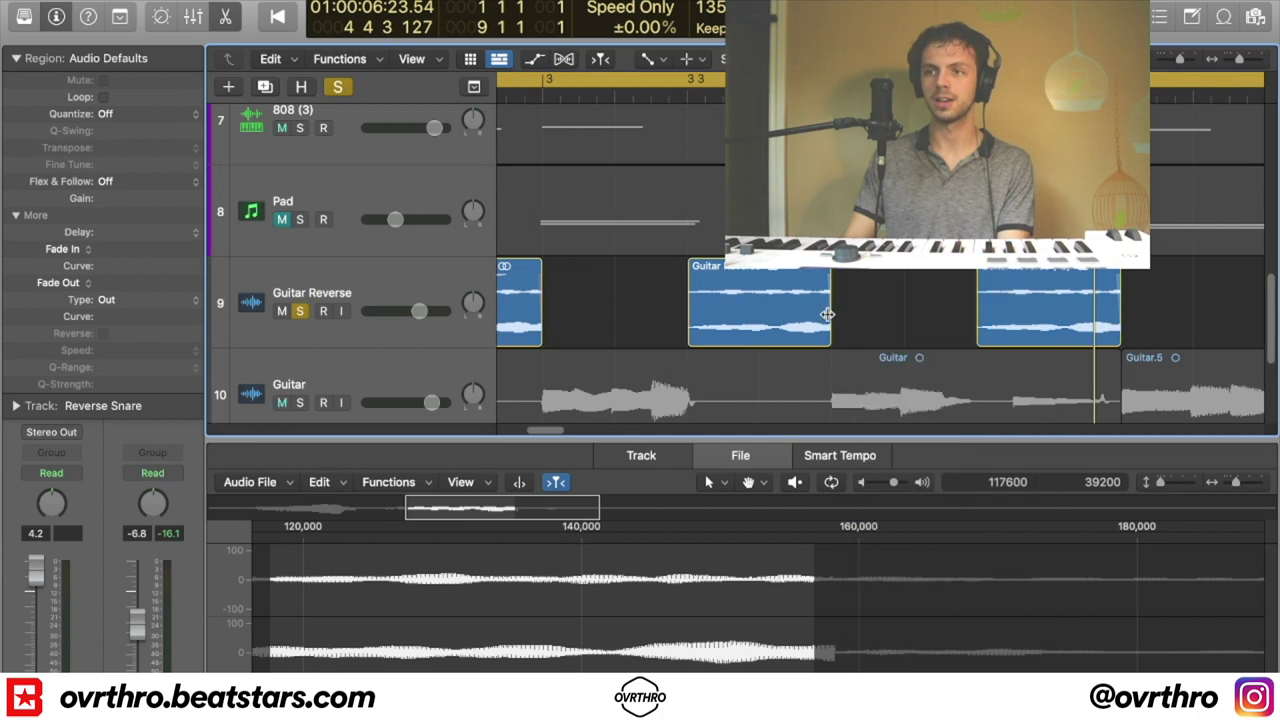
drag(827, 314, 824, 314)
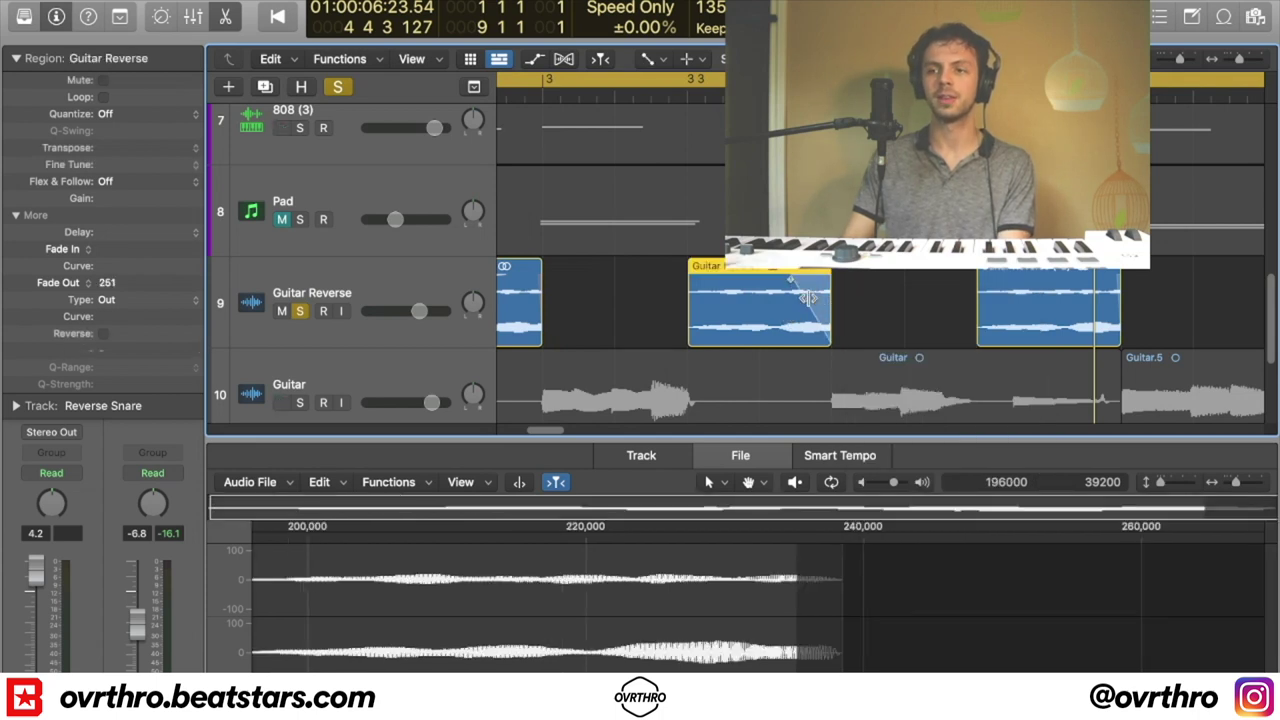
Try the Slow Down fade type on the third Guitar Reverse region's fade-out, listen to it, and undo the fade changes
right_click(808, 298)
click(927, 318)
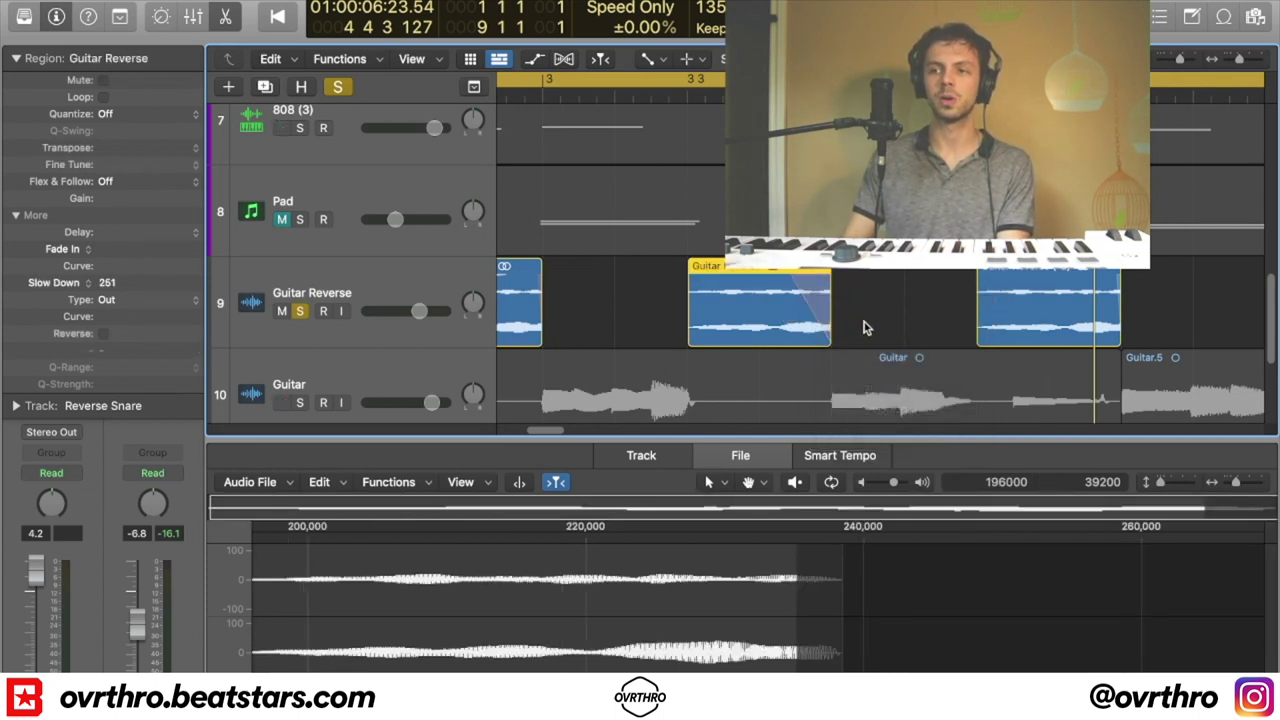
key(shift+space)
key(space)
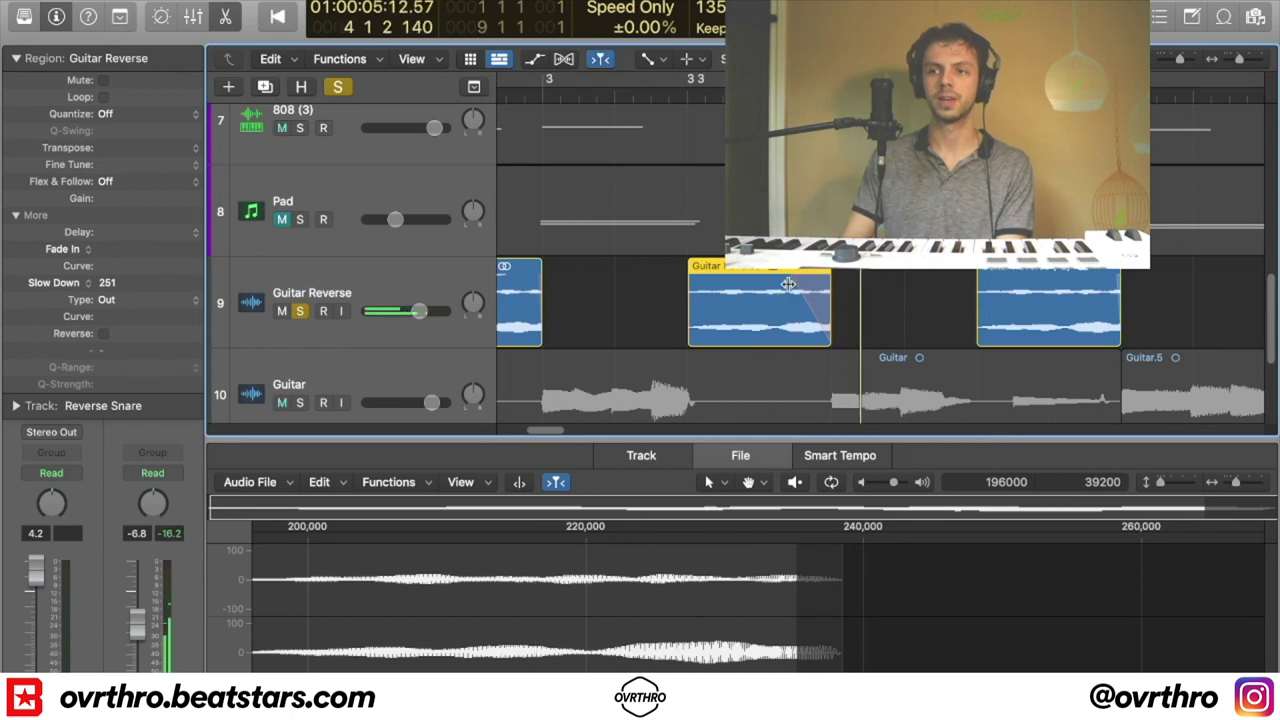
key(super+z)
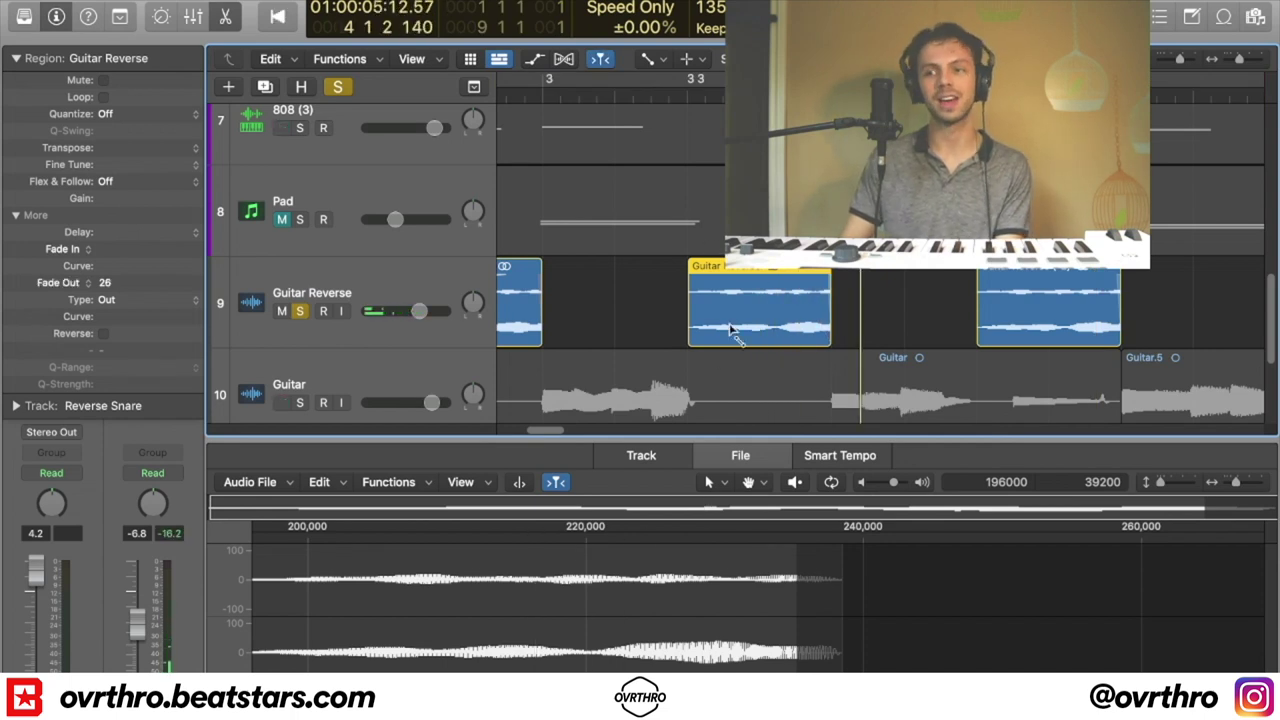
Turn off the solo on the Guitar Reverse track and play the whole beat from the start
scroll(702, 343, down, 5)
click(310, 282)
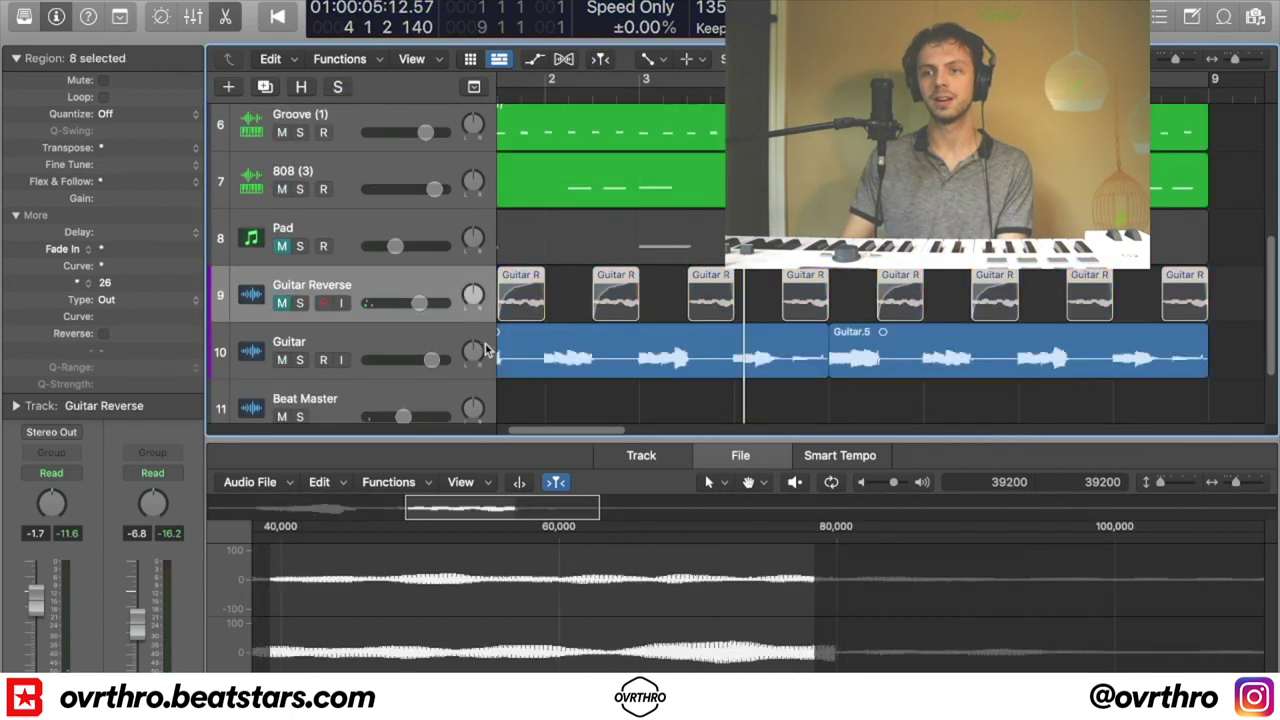
scroll(488, 334, down, 5)
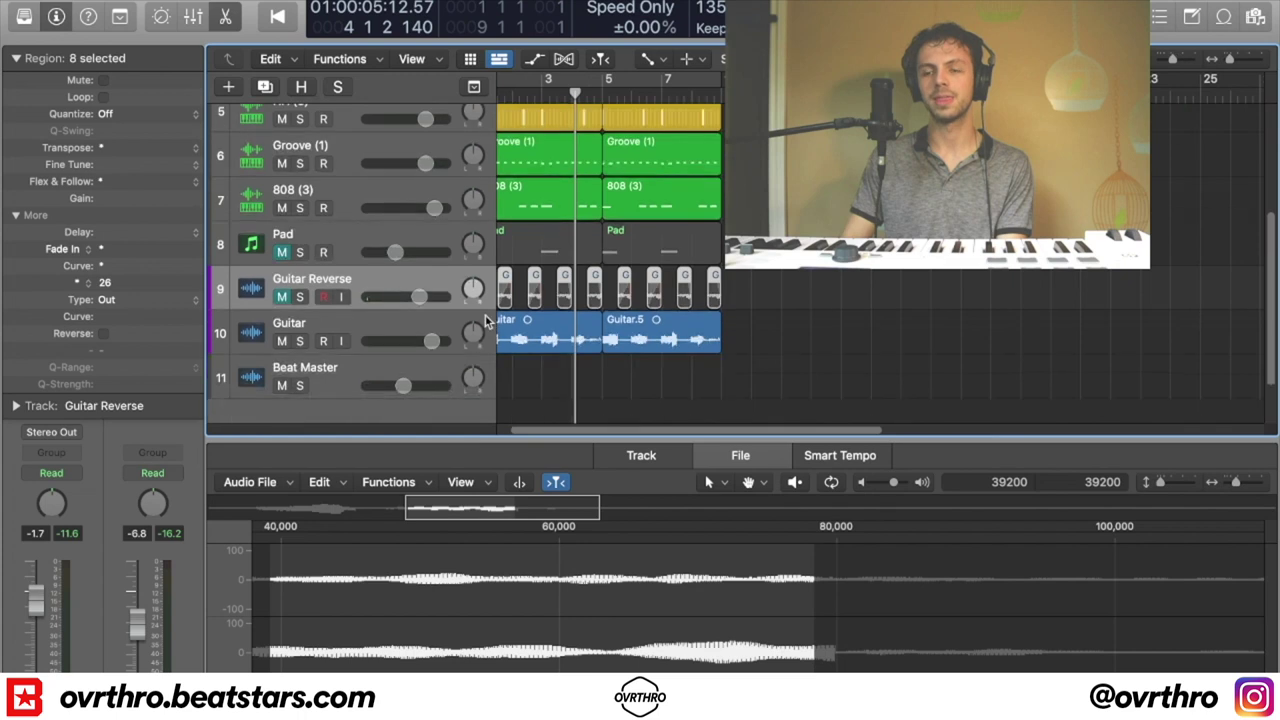
scroll(650, 345, left, 2)
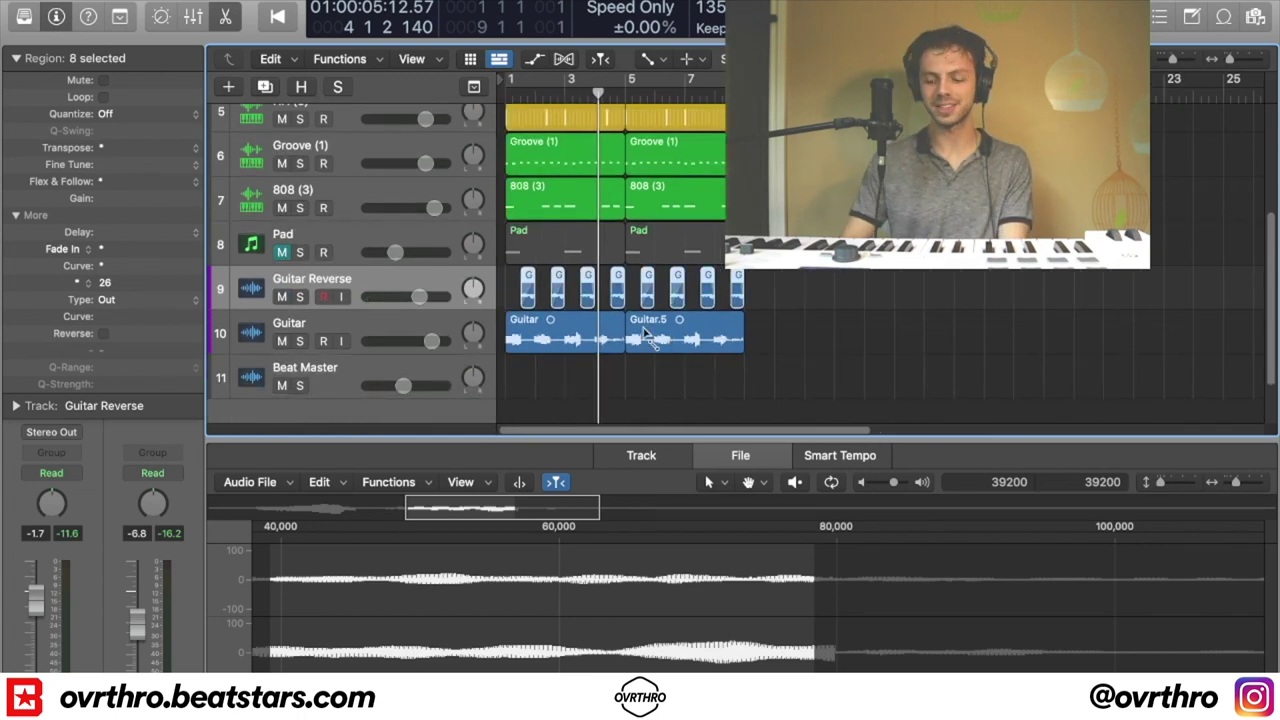
key(Return)
scroll(646, 337, up, 5)
key(space)
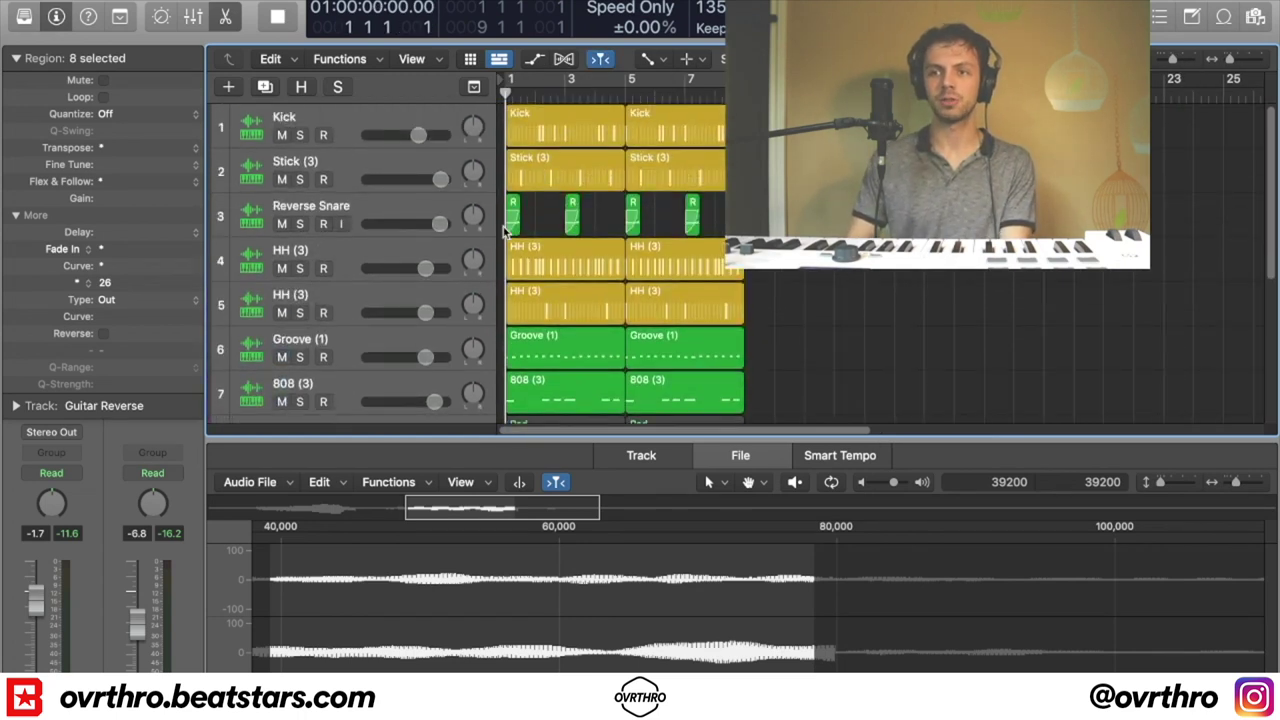
scroll(512, 225, down, 5)
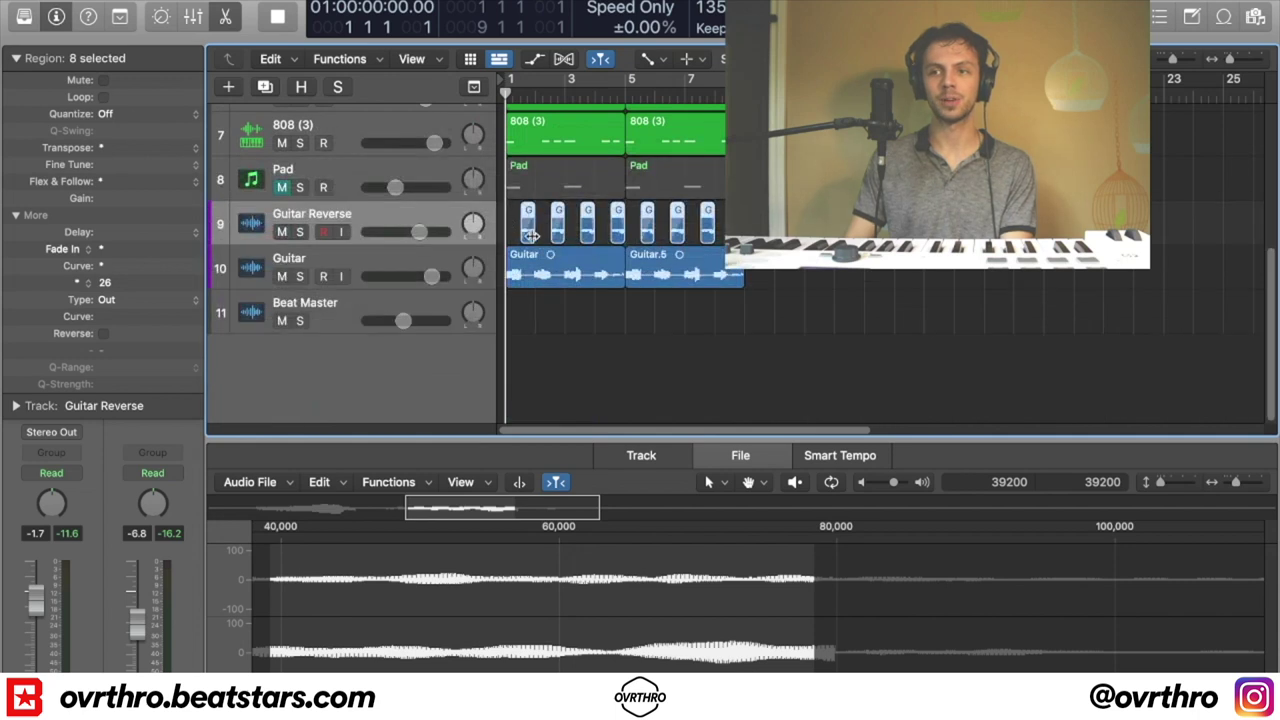
key(space)
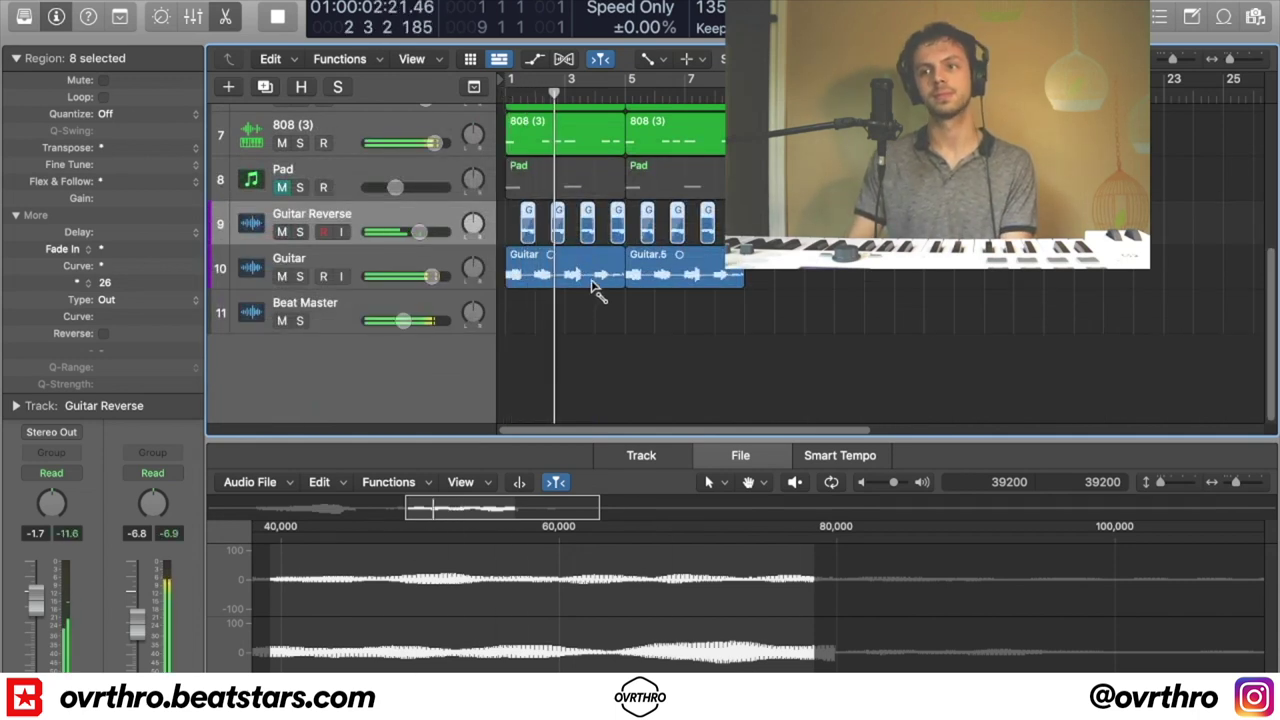
Unmute and select the Pad track, collapse its region parameters and open its Serum instrument
key(super+Up)
scroll(588, 298, up, 3)
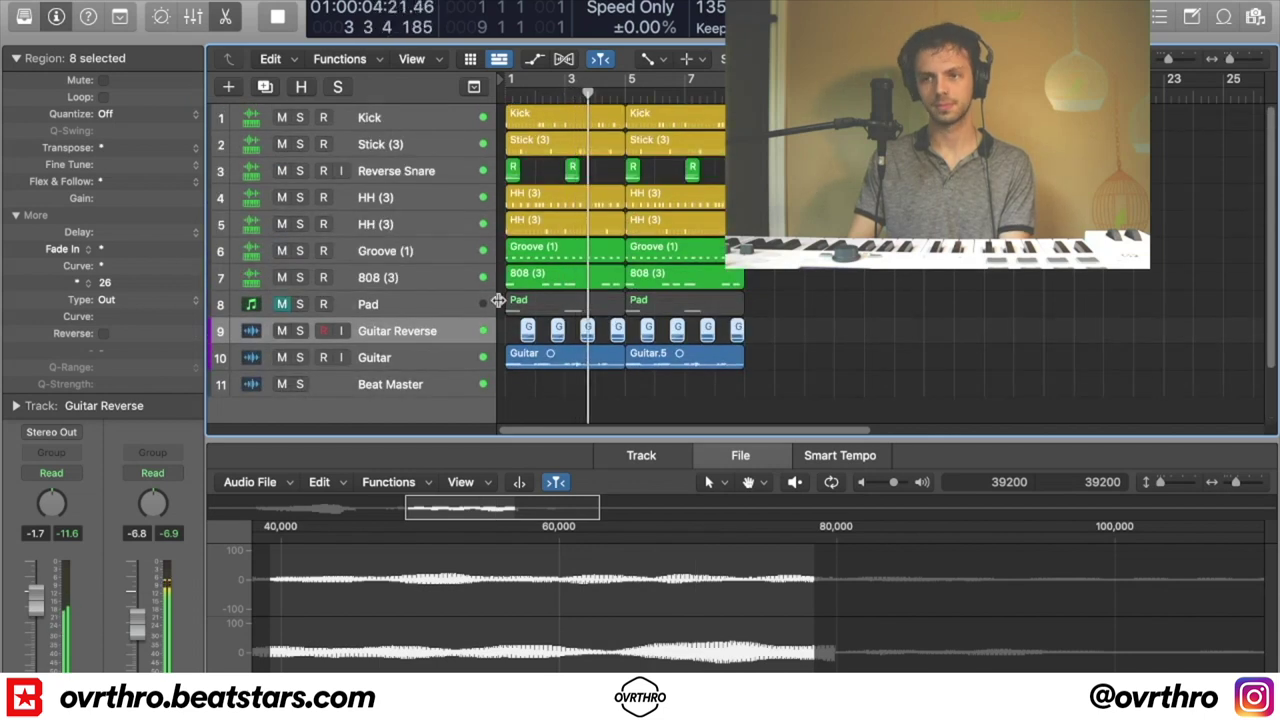
click(283, 305)
click(362, 308)
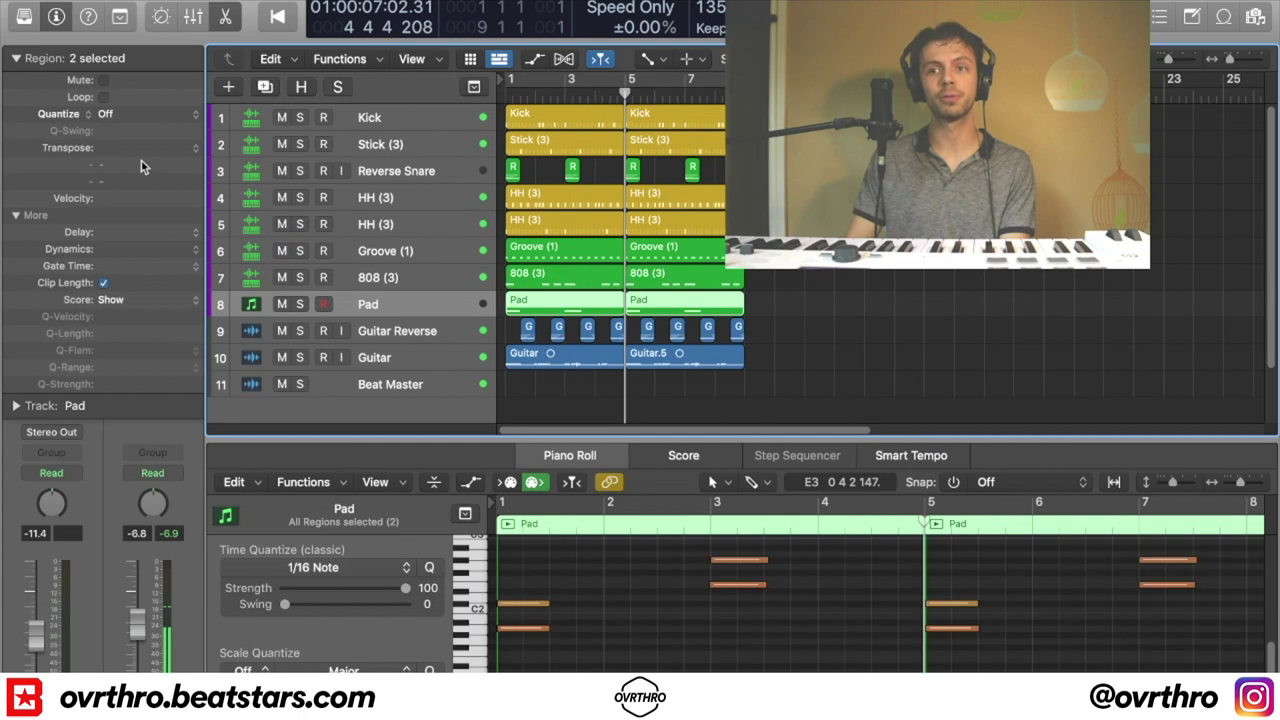
click(15, 58)
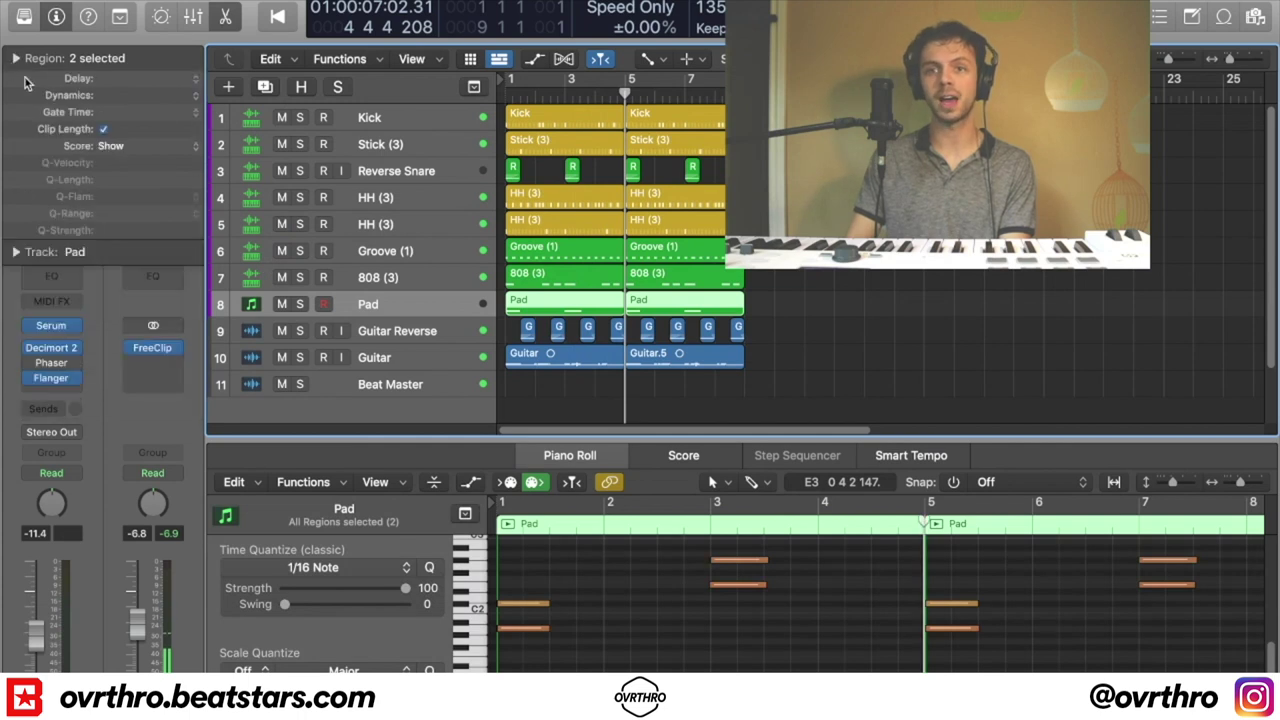
click(46, 330)
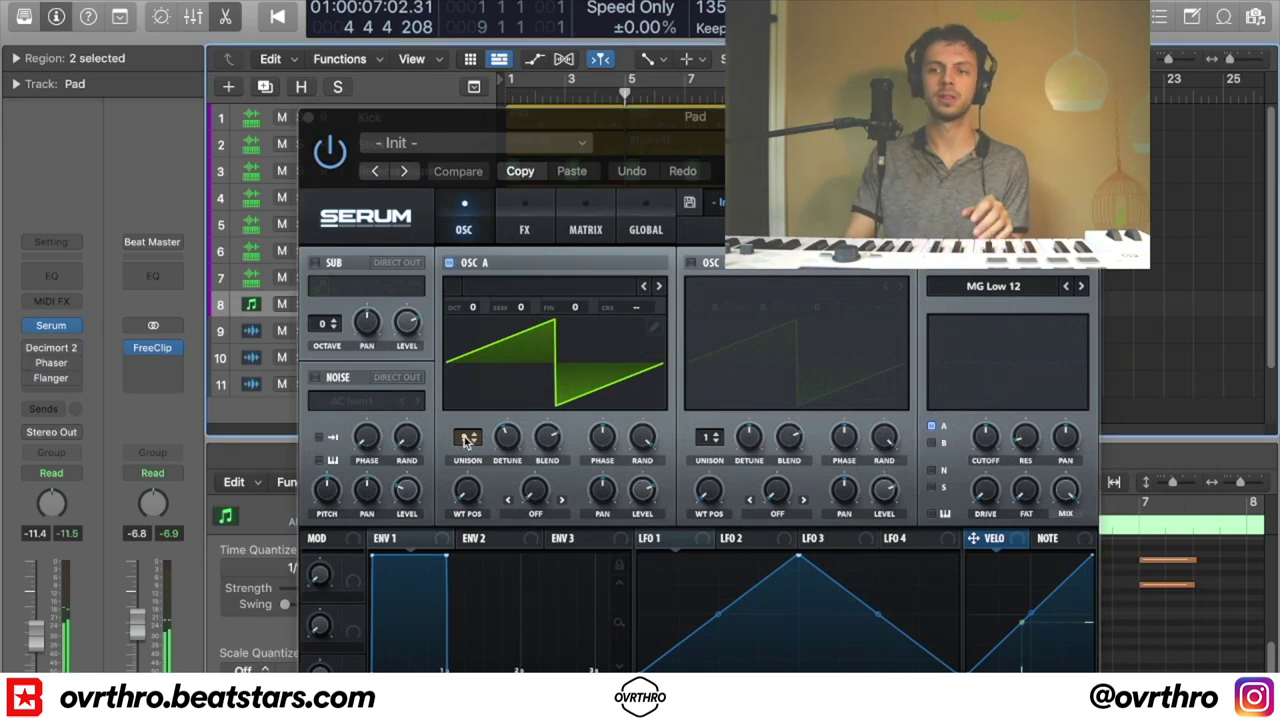
Compare Serum's oscillator A at 1 and at 9 unison voices, keep 9, adjust its detune and close Serum
drag(465, 445, 465, 527)
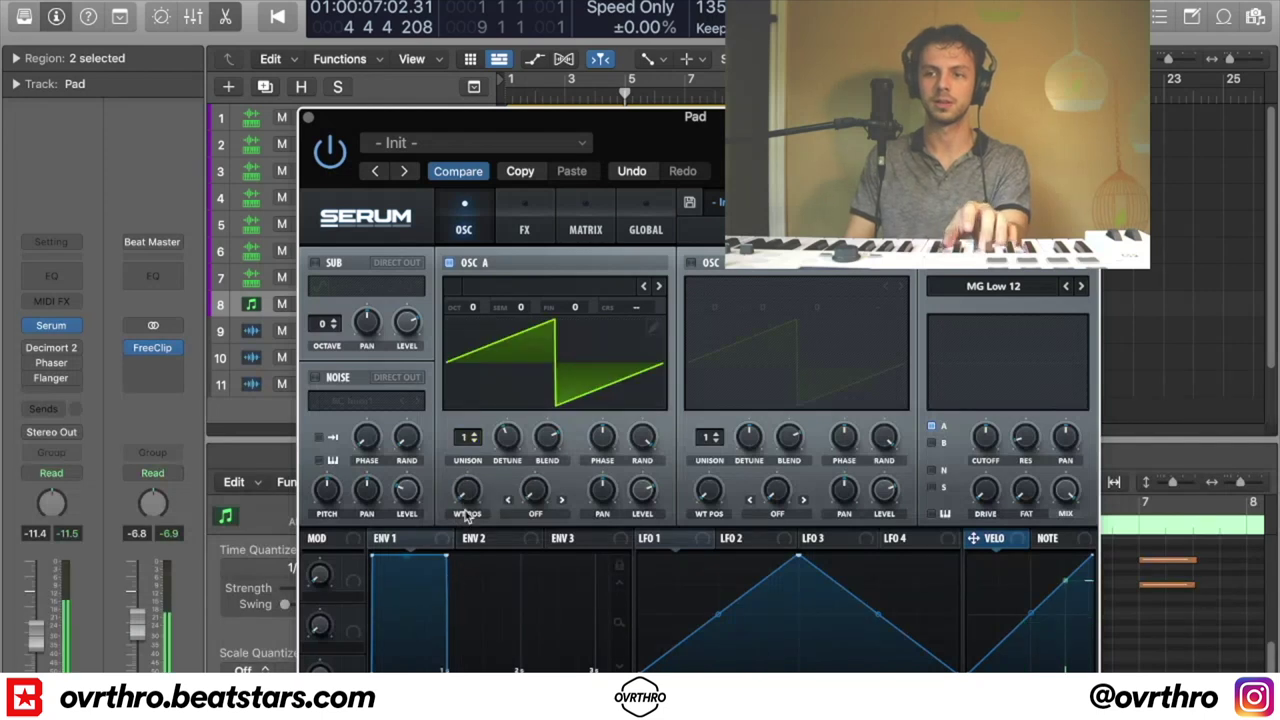
drag(460, 445, 449, 323)
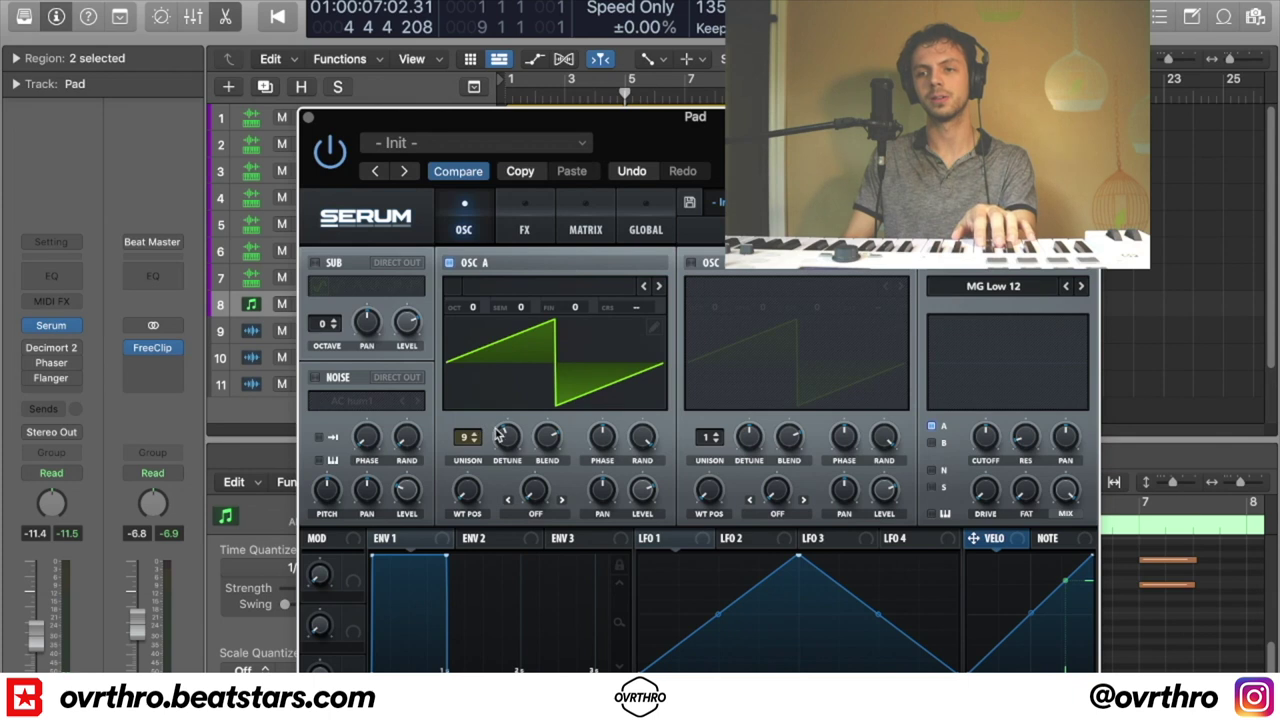
drag(498, 433, 505, 441)
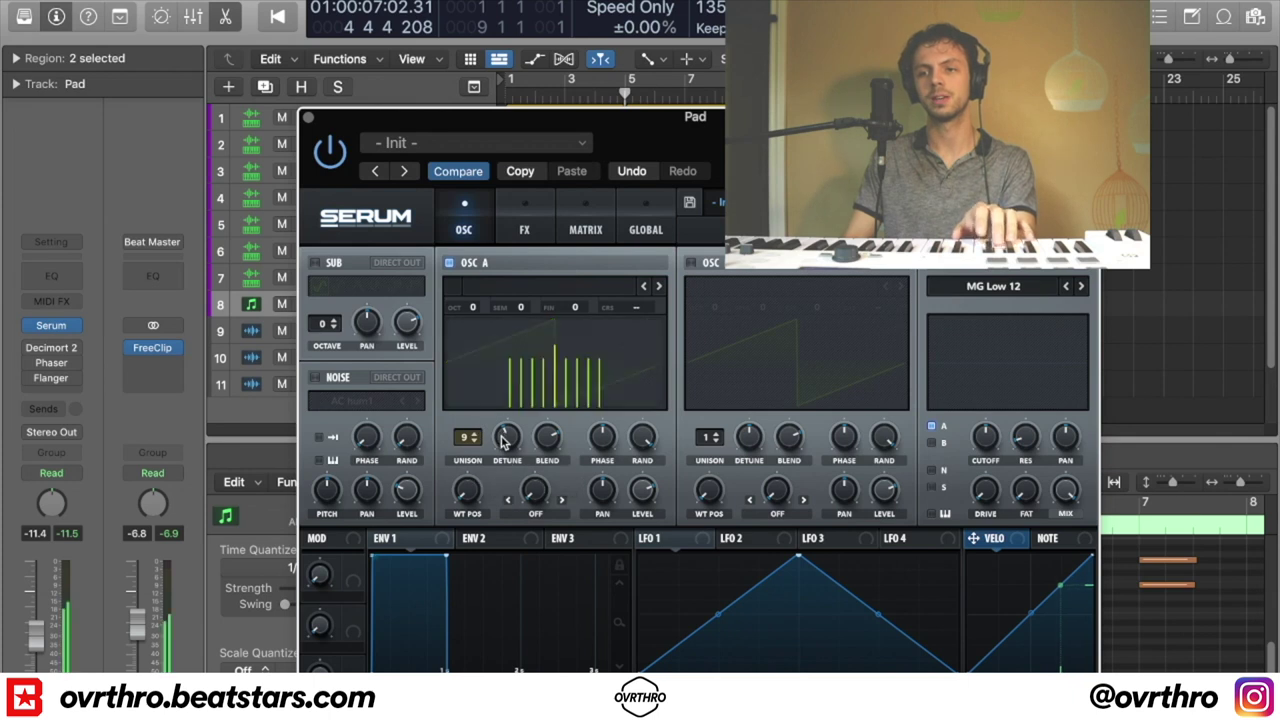
click(310, 118)
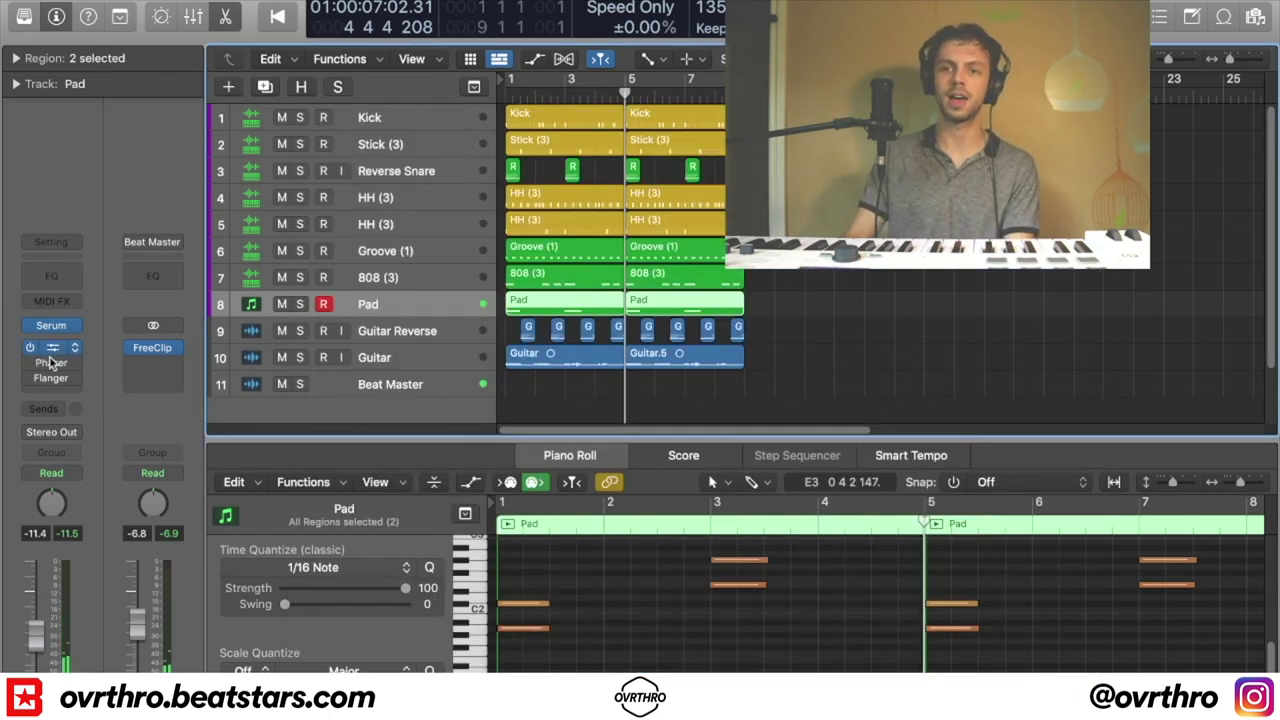
Show the Pad's Decimort 2 bit crusher, switch the Flanger effect on, and close the plug-in window
click(53, 350)
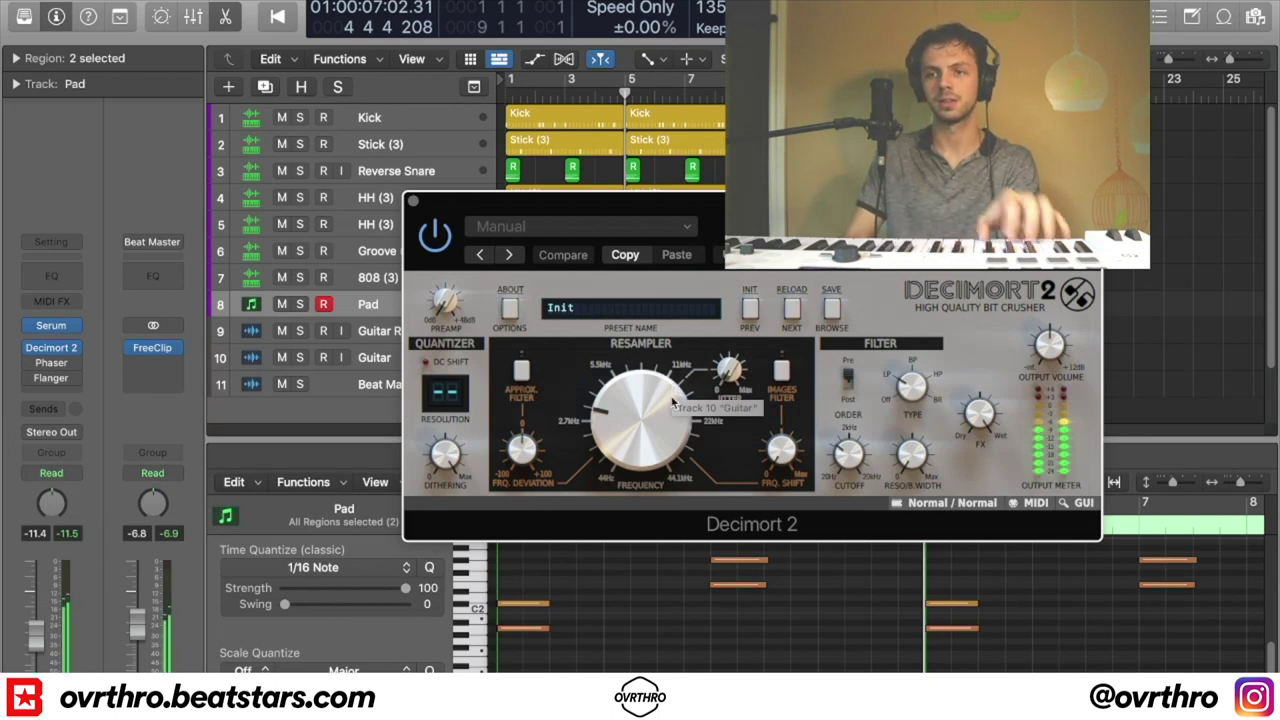
click(51, 380)
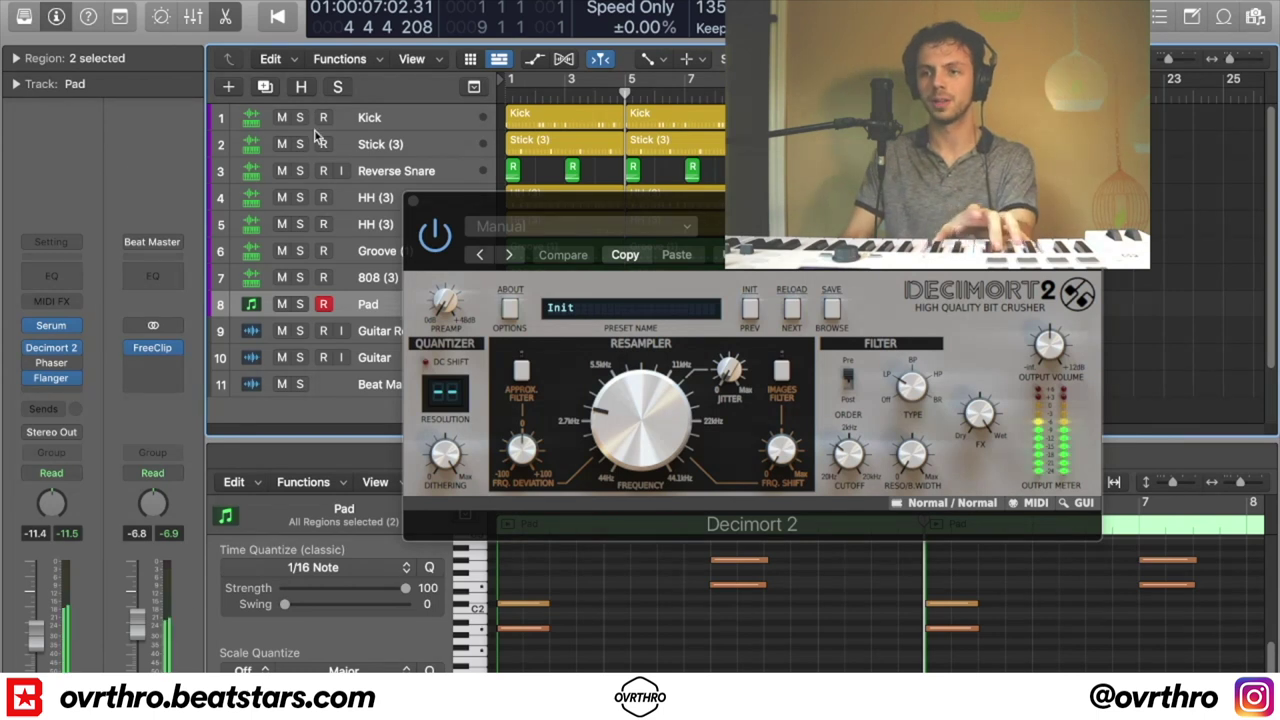
click(424, 207)
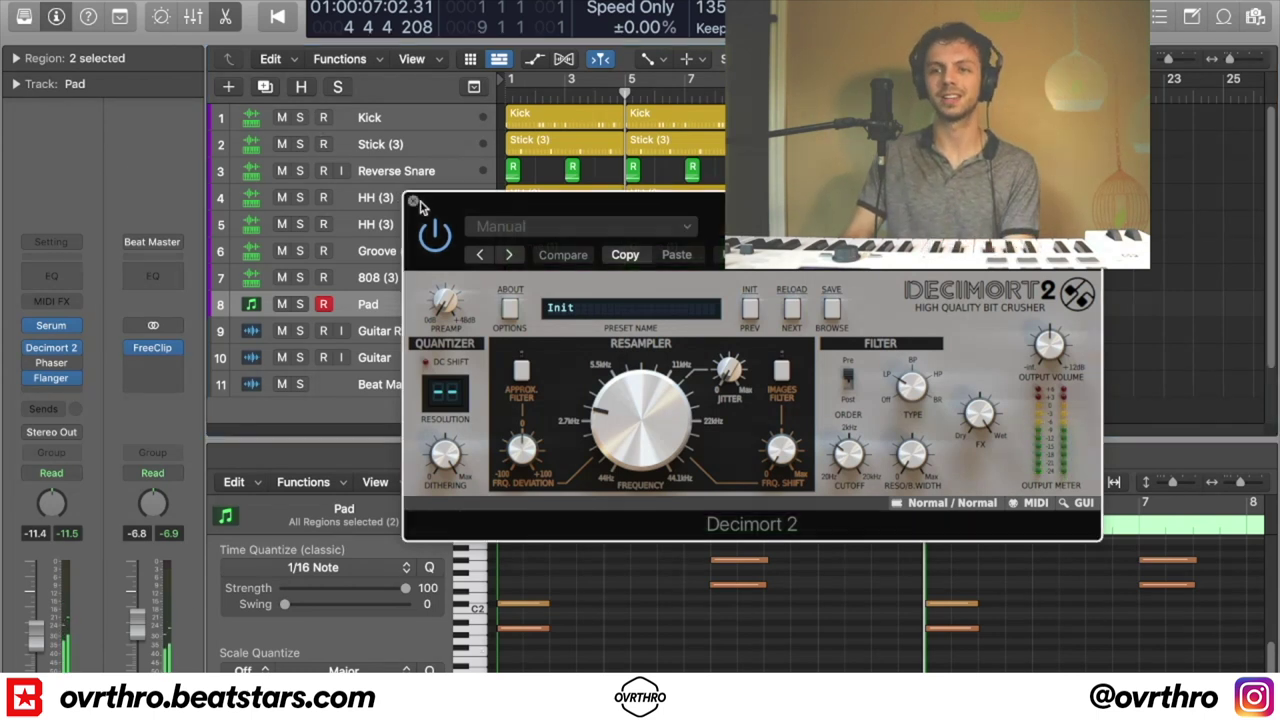
click(424, 207)
Turn on cycle mode over bars 1 to 8, hide the editor and play the full beat with the pad
scroll(755, 378, up, 2)
scroll(760, 366, up, 2)
key(c)
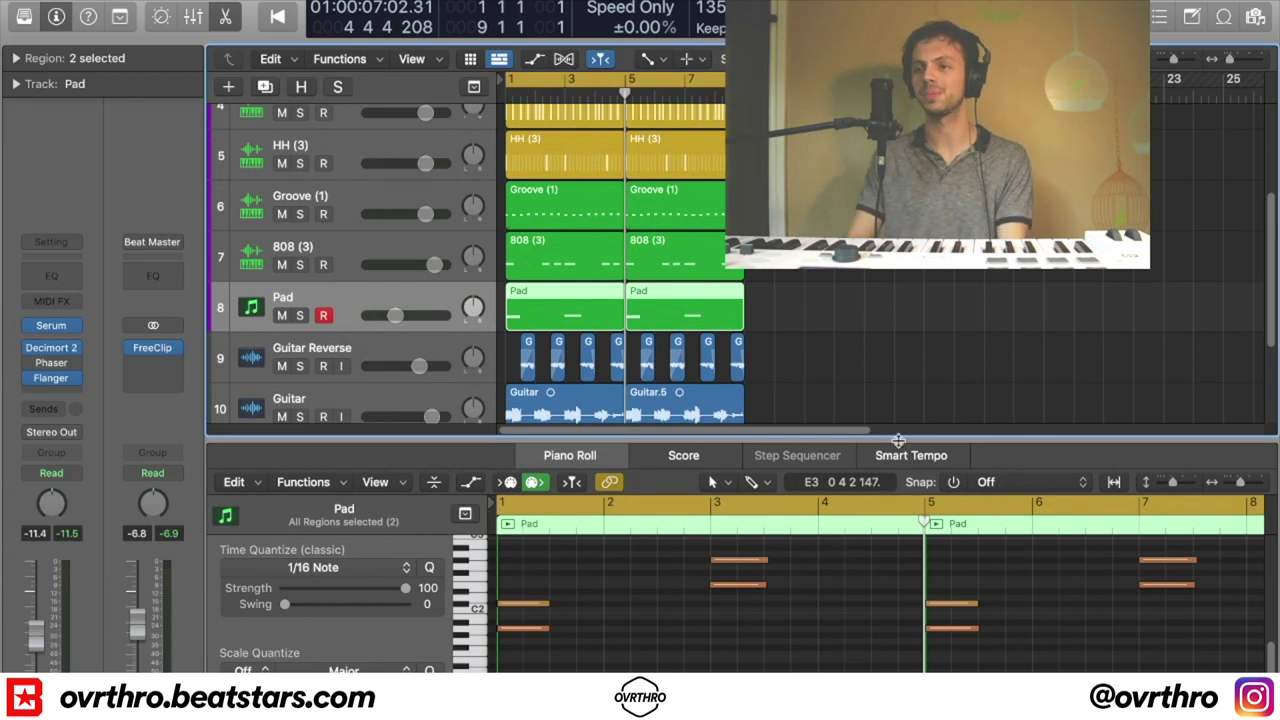
key(e)
key(space)
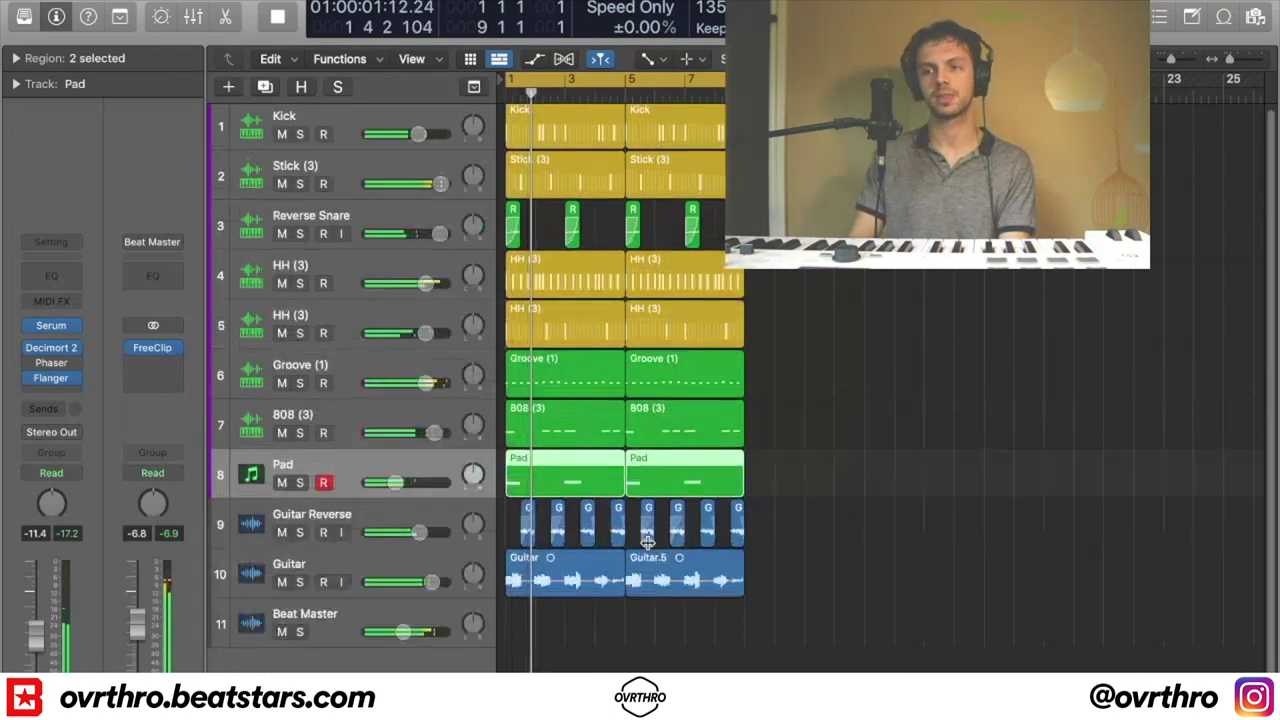
Select all 28 regions in bars 1 to 8, stop playback and repeat them once directly after bar 8
scroll(737, 580, down, 5)
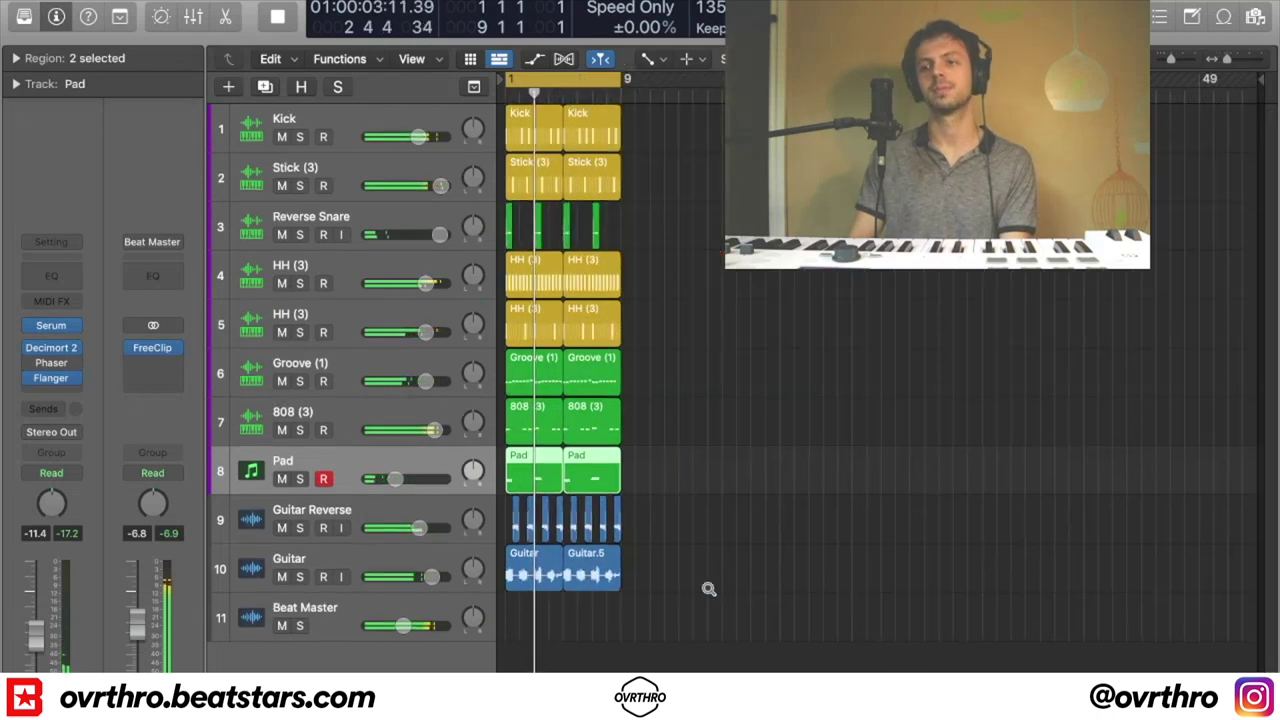
scroll(708, 589, down, 2)
drag(743, 484, 430, 70)
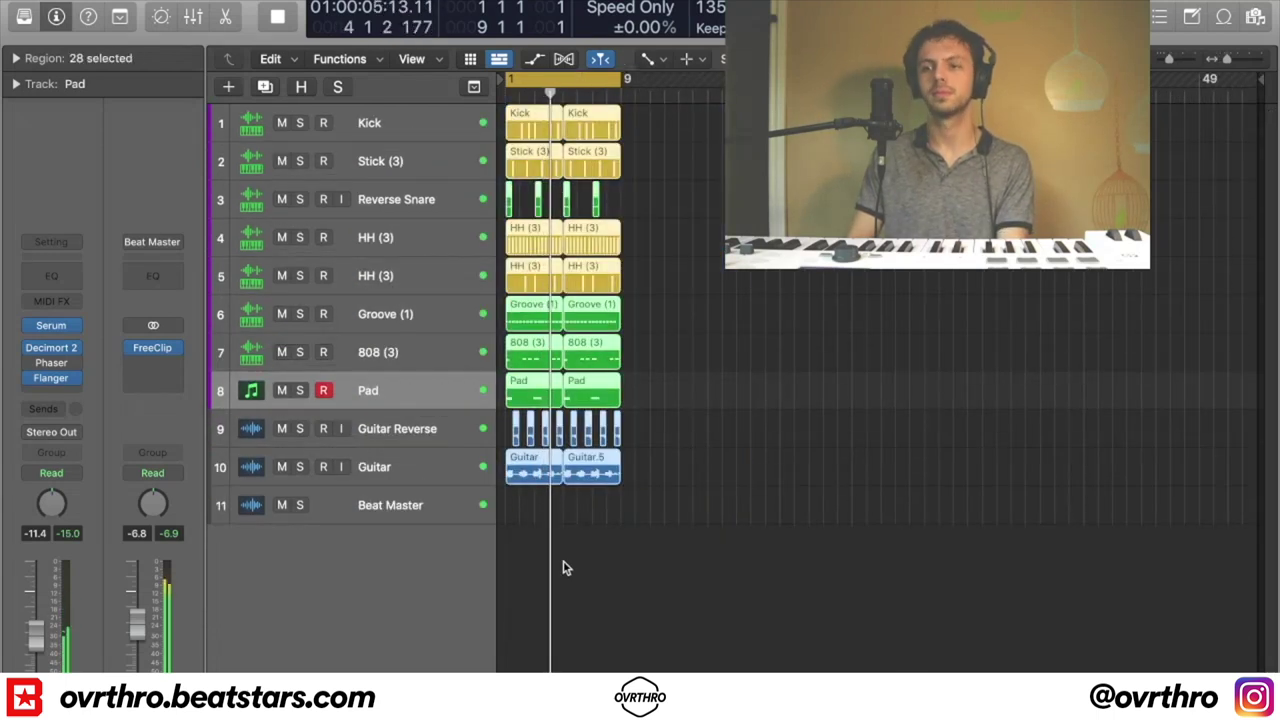
key(space)
scroll(712, 522, up, 4)
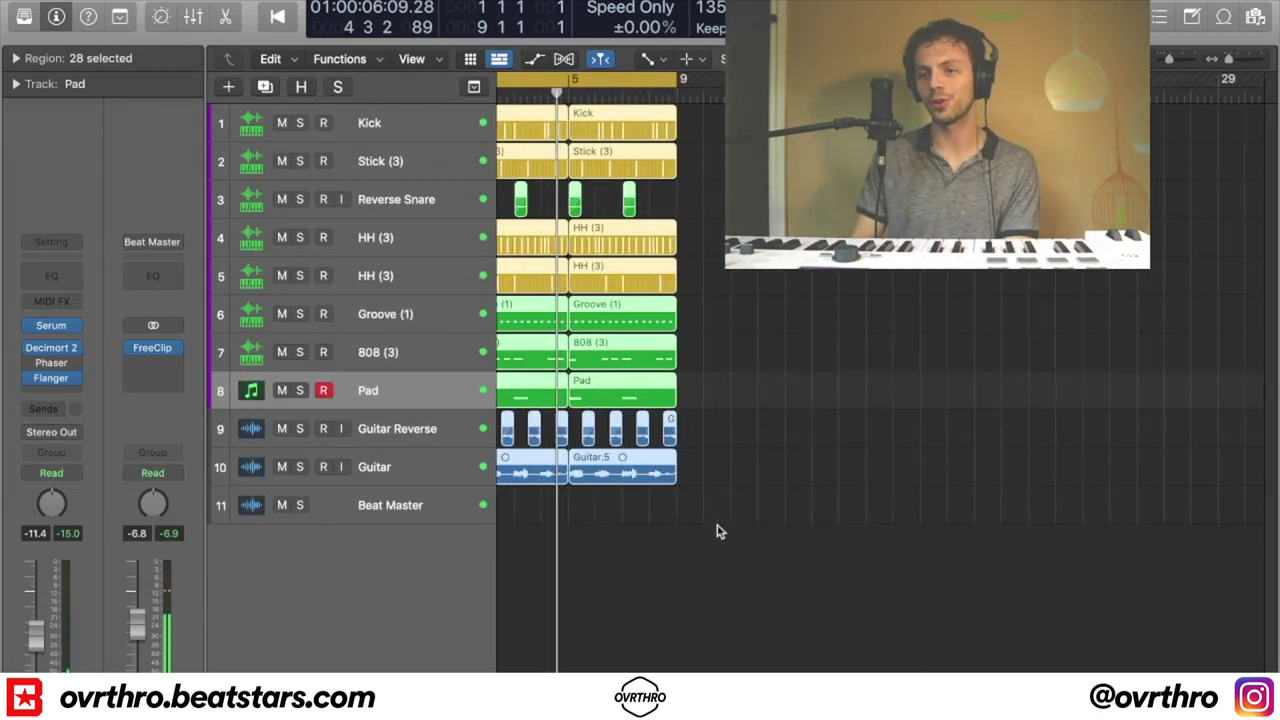
key(super+r)
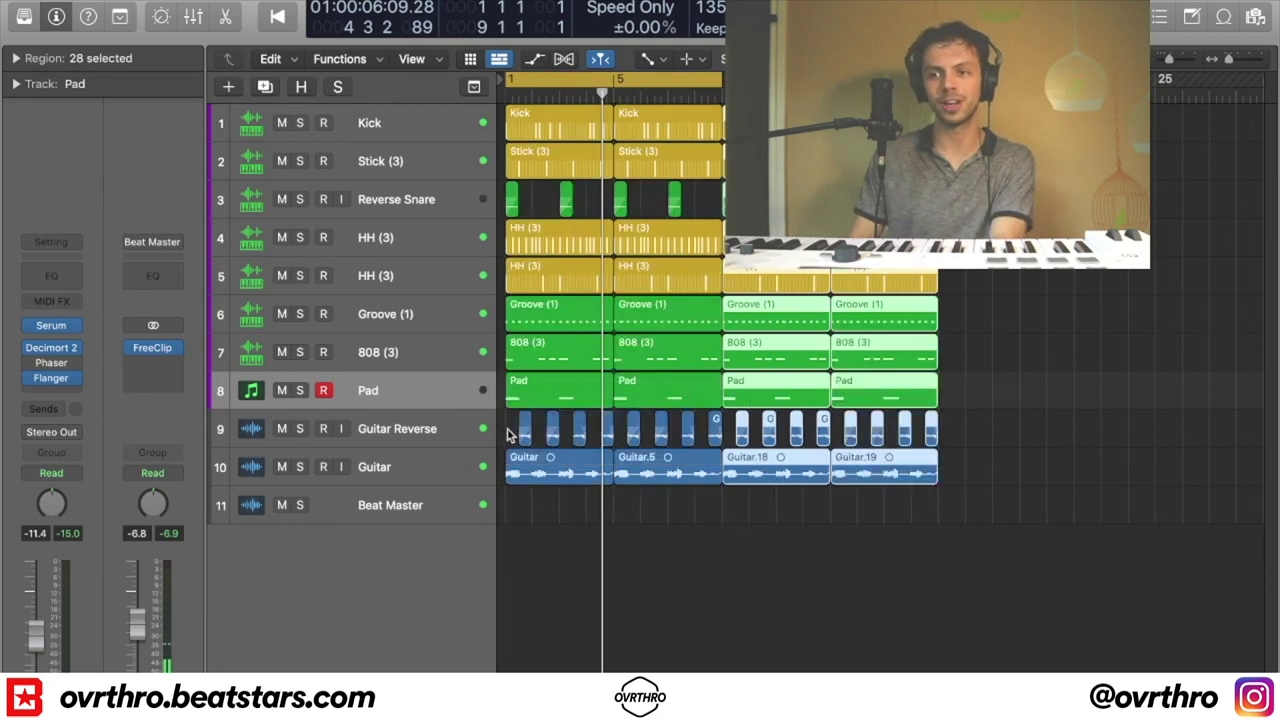
Delete the eight Guitar Reverse regions in bars 1 to 8 with the Pointer tool
click(522, 430)
key(t)
key(t)
drag(508, 440, 718, 432)
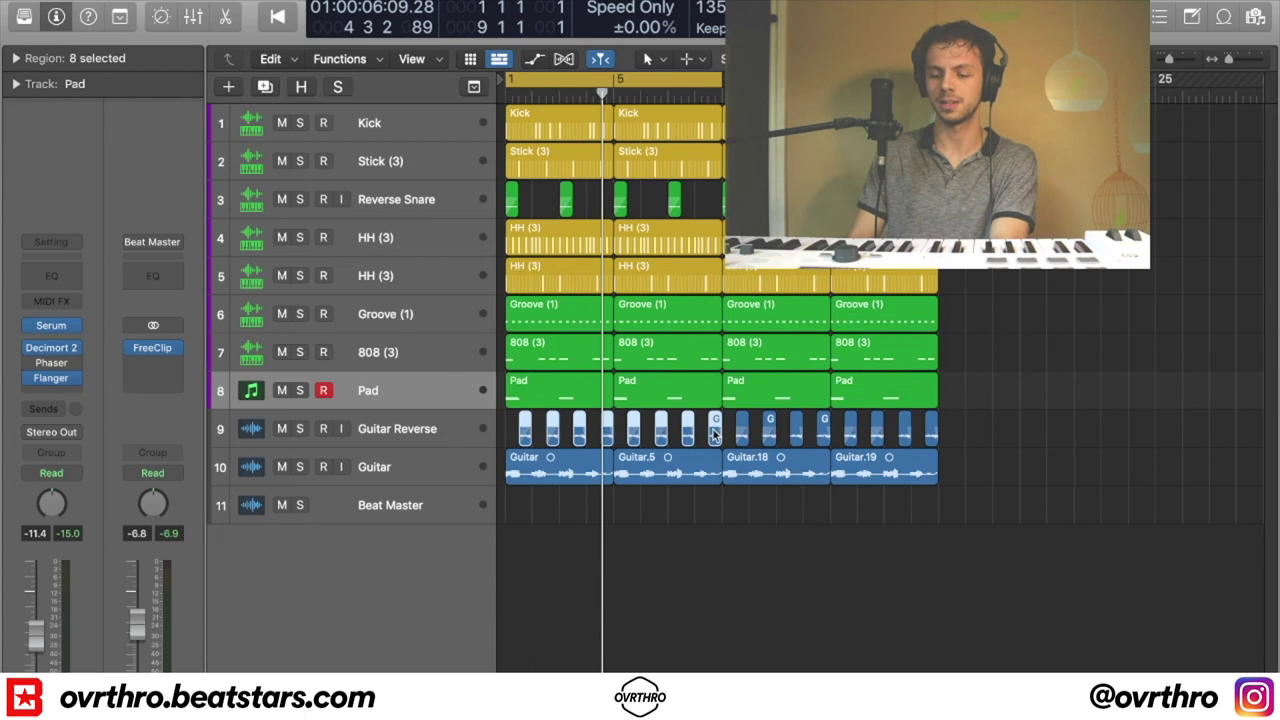
key(Delete)
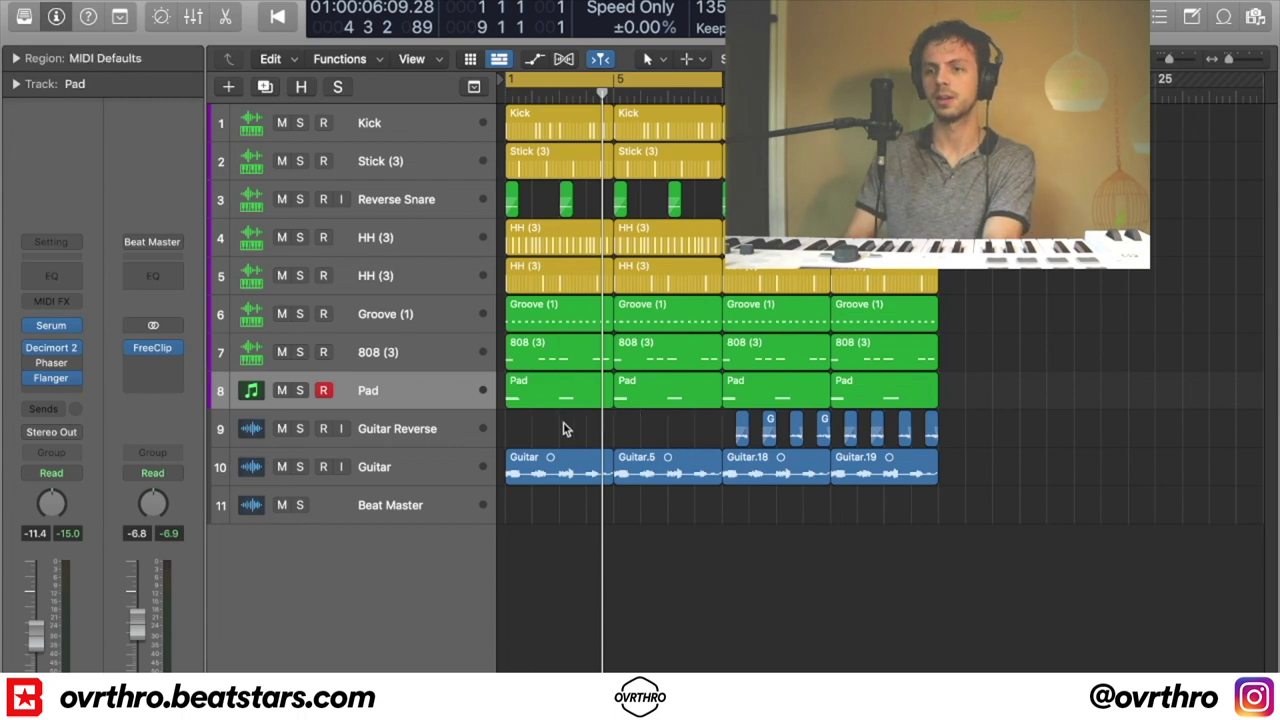
Delete all drum, groove, 808 and pad regions in bars 1 to 4, leaving only the guitar, and start playback
drag(590, 427, 443, 126)
key(Delete)
key(space)
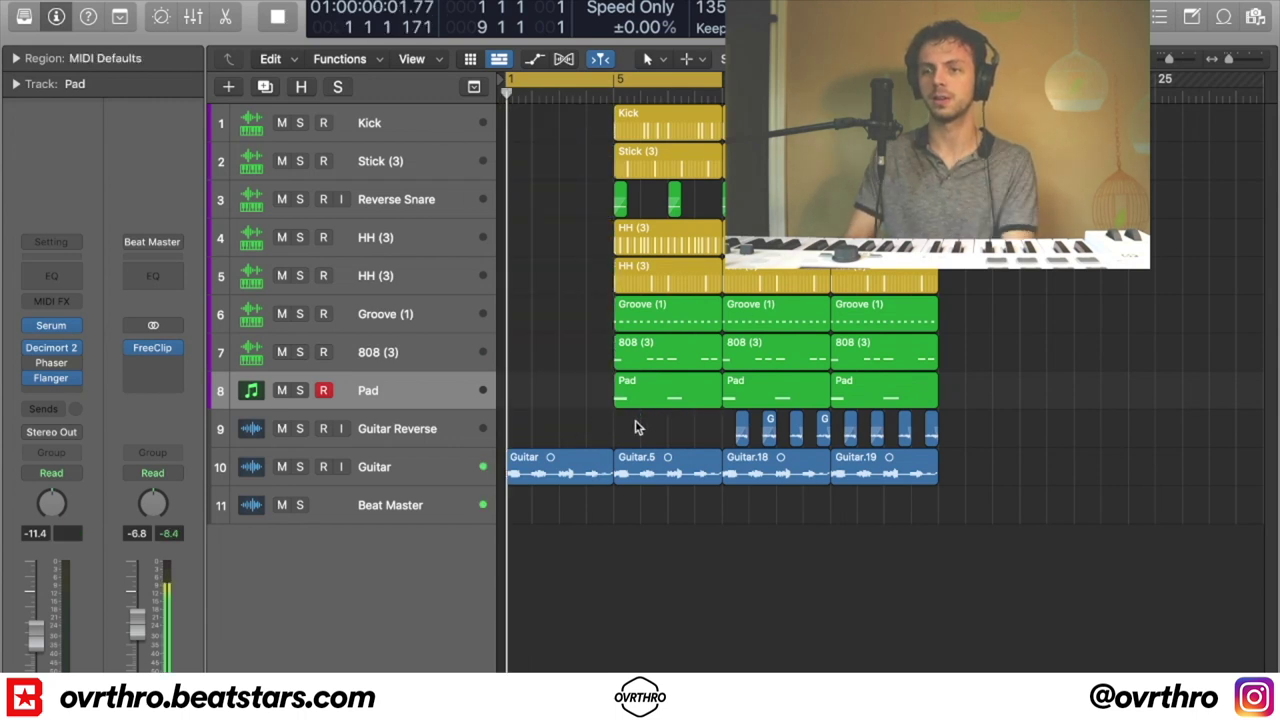
Delete the Kick, Reverse Snare, both HH, 808 and Pad regions in bars 5 to 8, keeping Stick, Groove and Guitar
scroll(674, 423, up, 4)
scroll(676, 364, up, 3)
click(681, 347)
key(Delete)
click(620, 275)
key(Delete)
drag(594, 263, 690, 250)
key(Delete)
click(682, 152)
key(Delete)
drag(604, 462, 690, 540)
key(Delete)
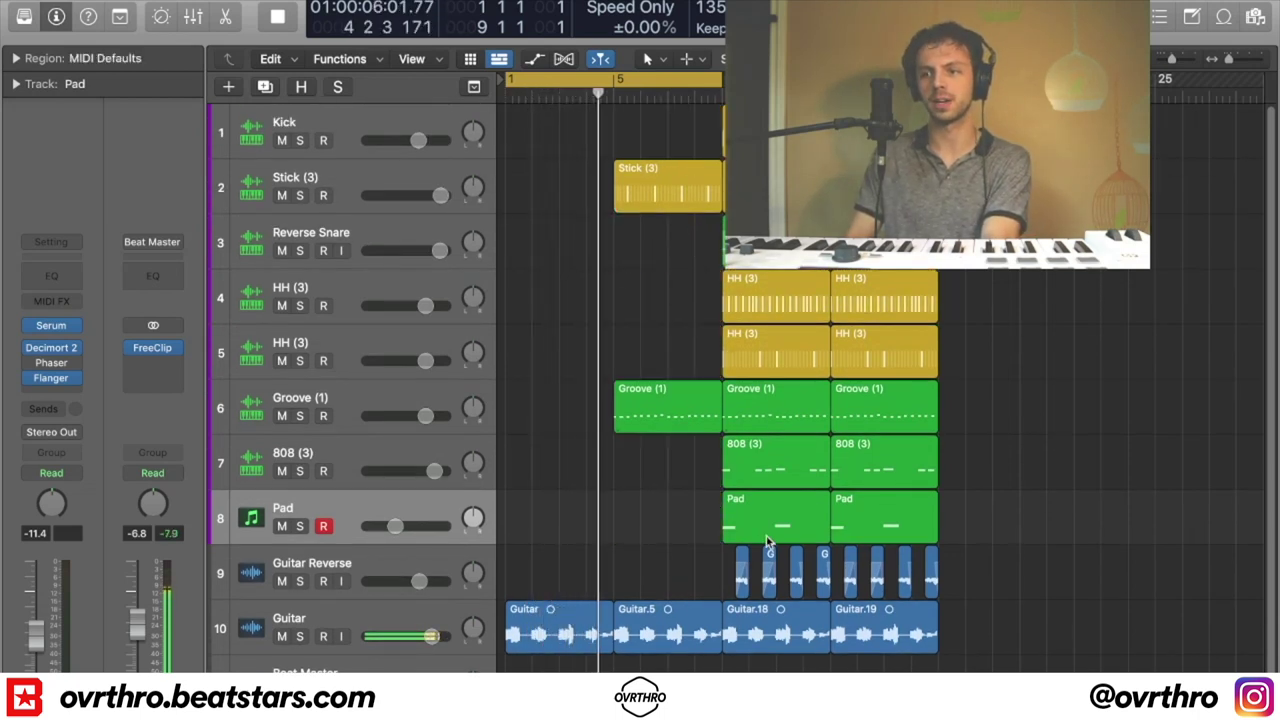
Delete the 808, Pad and Guitar Reverse regions in bars 9 to 12 and undo the removal of the Kick region there
scroll(770, 305, right, 4)
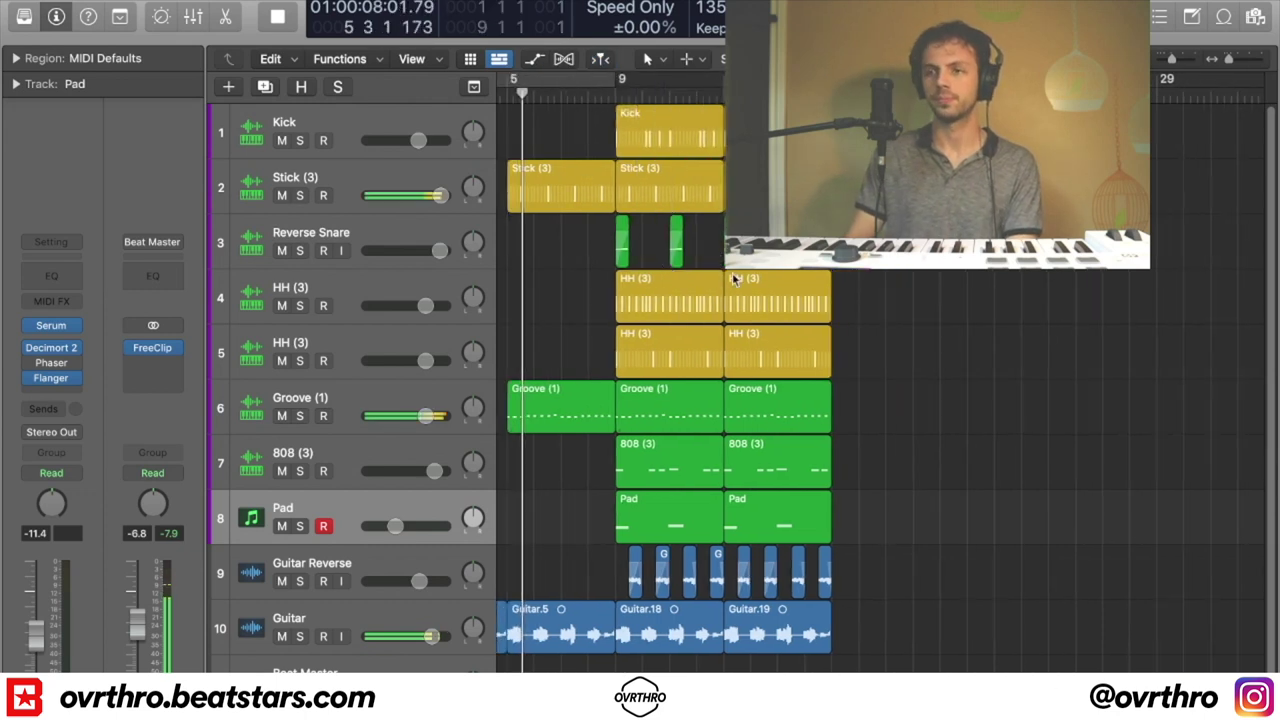
scroll(672, 312, left, 2)
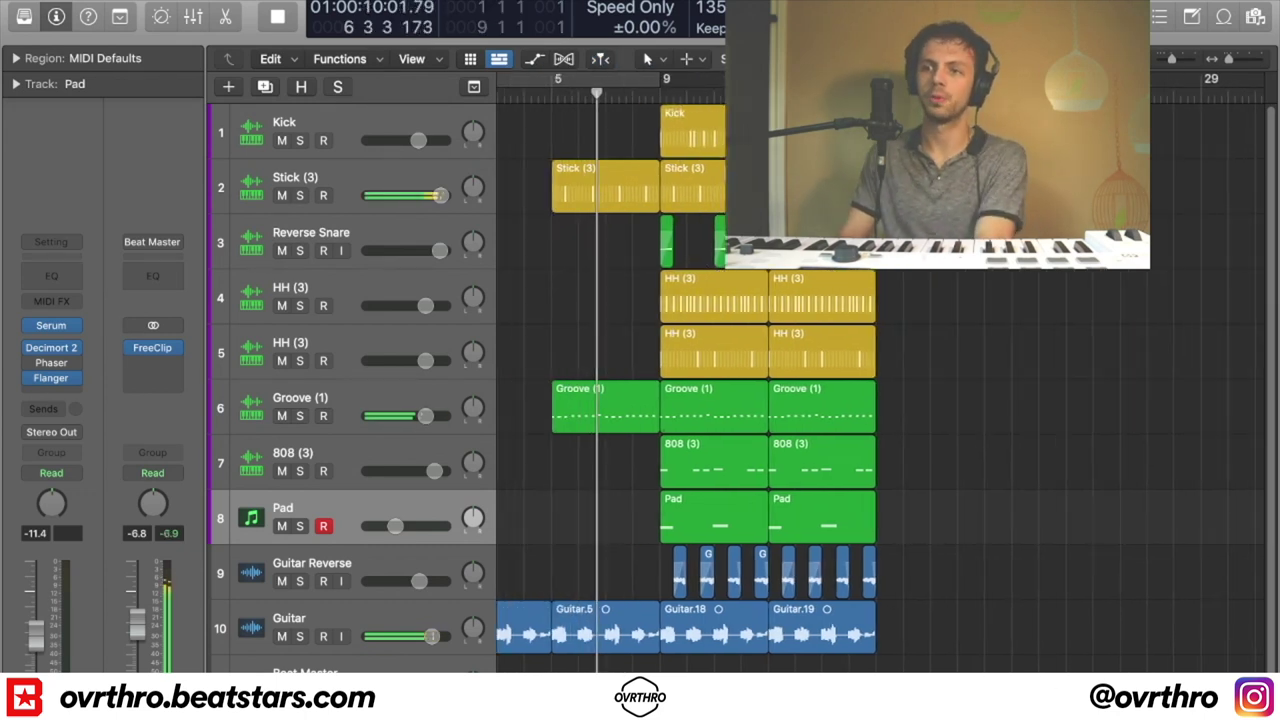
drag(640, 466, 760, 580)
key(Delete)
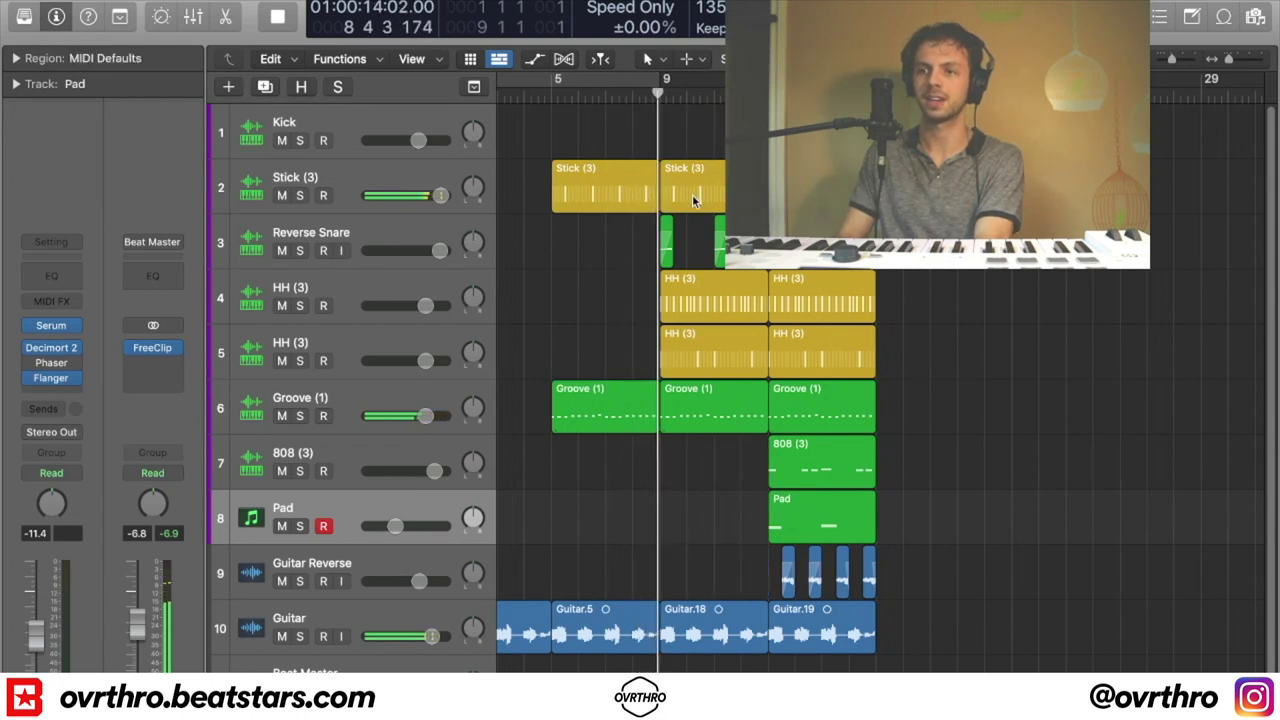
key(super+z)
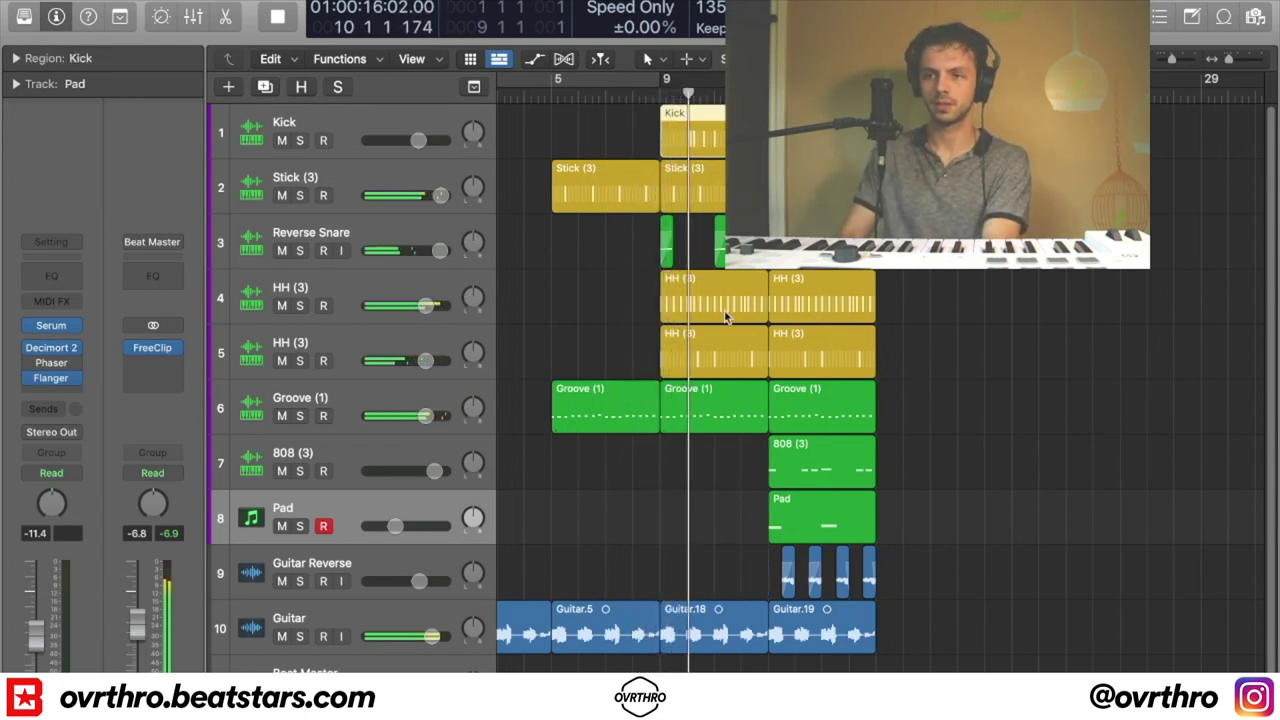
Trim the Kick region's start to beat 4 of bar 9 and play the build-up with the bars 9 to 12 drum and Groove regions selected
drag(662, 155, 683, 158)
drag(757, 453, 745, 138)
key(space)
scroll(652, 444, left, 2)
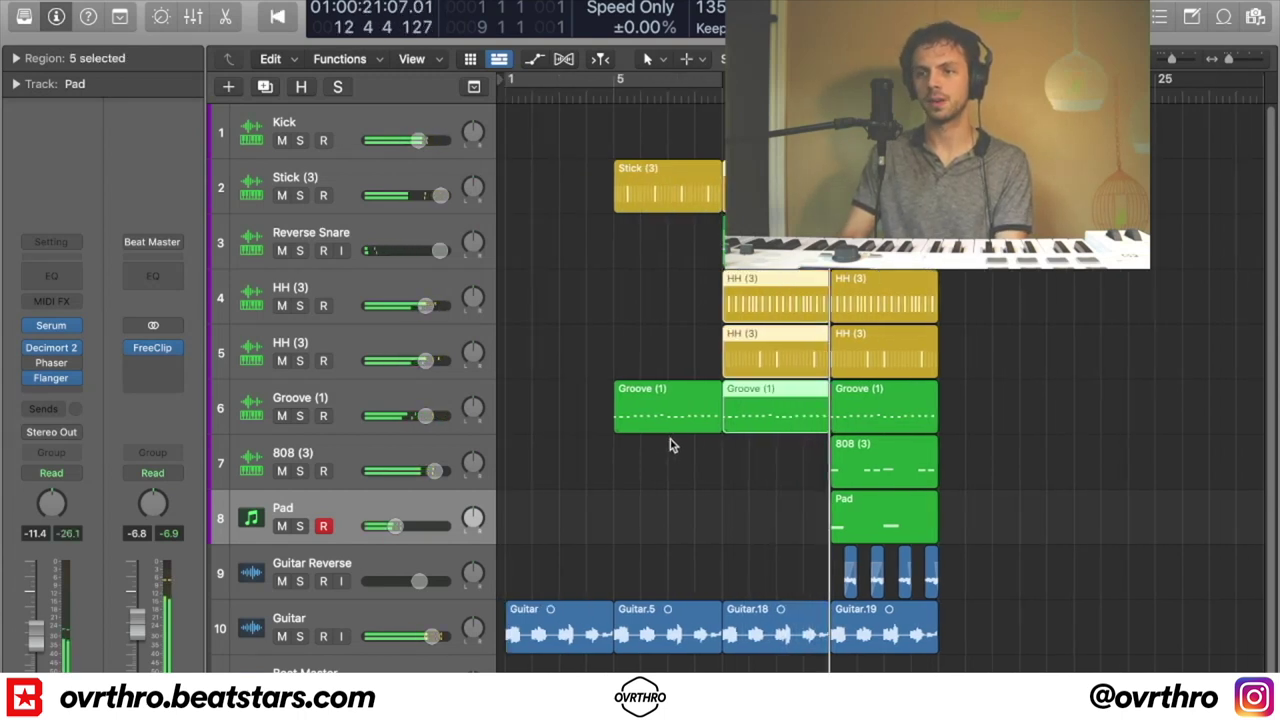
scroll(677, 443, down, 3)
ctrl+alt+click(679, 441)
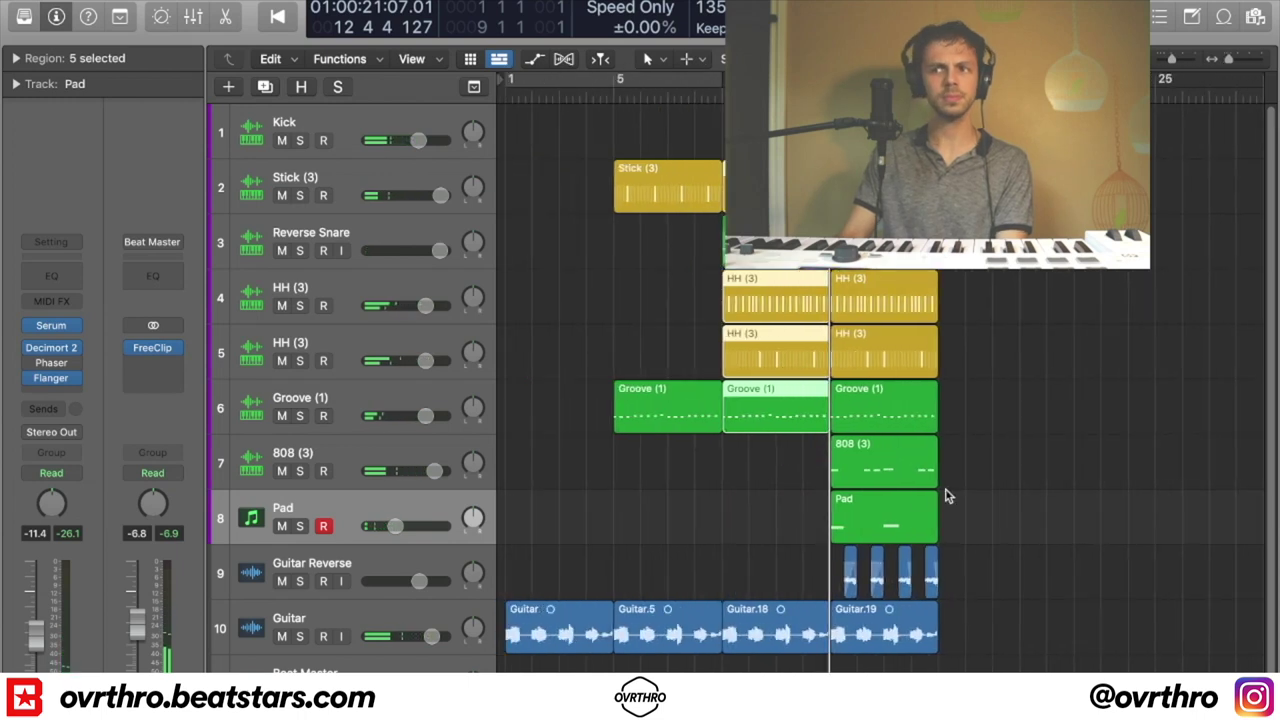
scroll(597, 284, down, 1)
key(Return)
key(space)
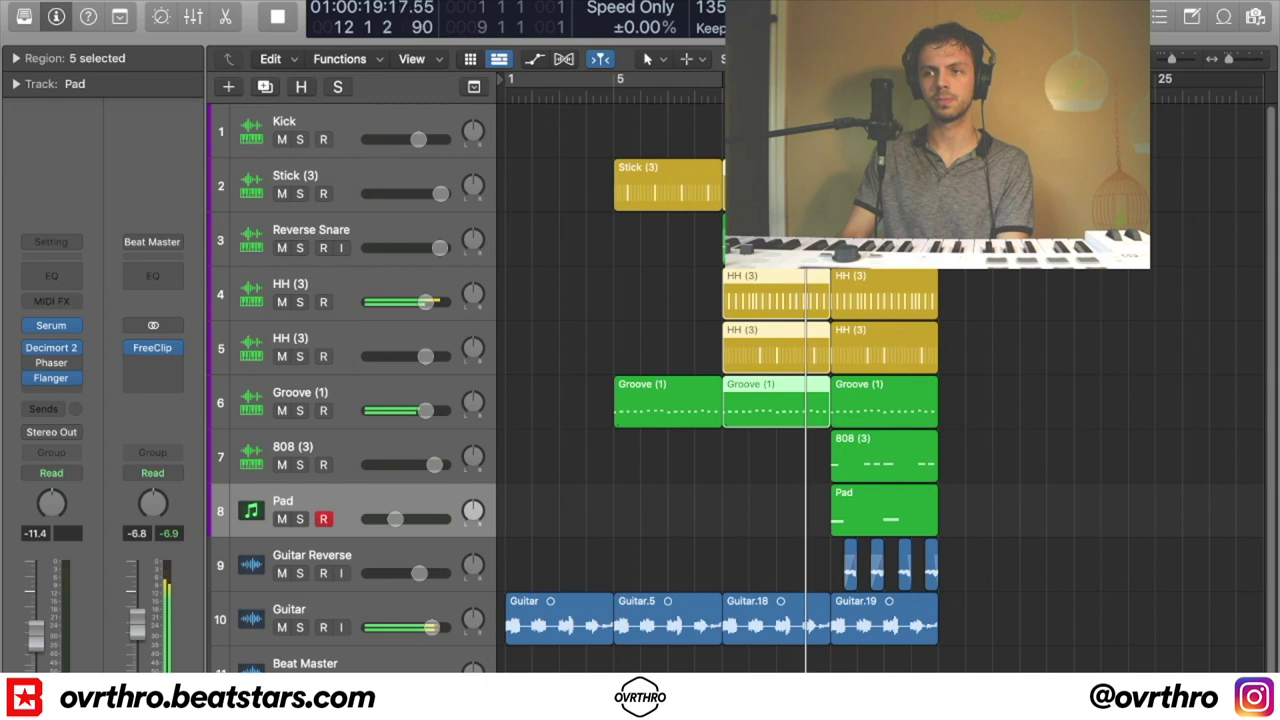
Shorten the Kick, Stick, both HH and Groove regions in bars 9 to 12 by one bar at their ends
key(space)
key(super+Right)
key(super+Right)
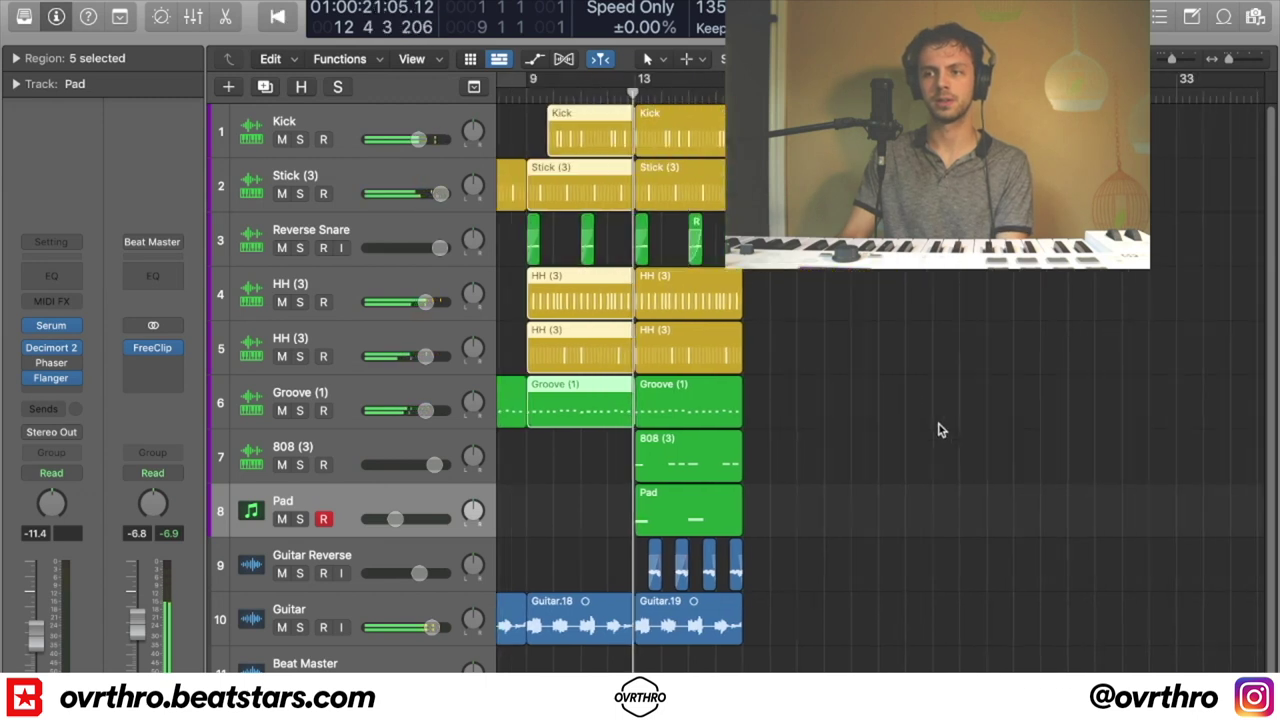
drag(580, 479, 624, 89)
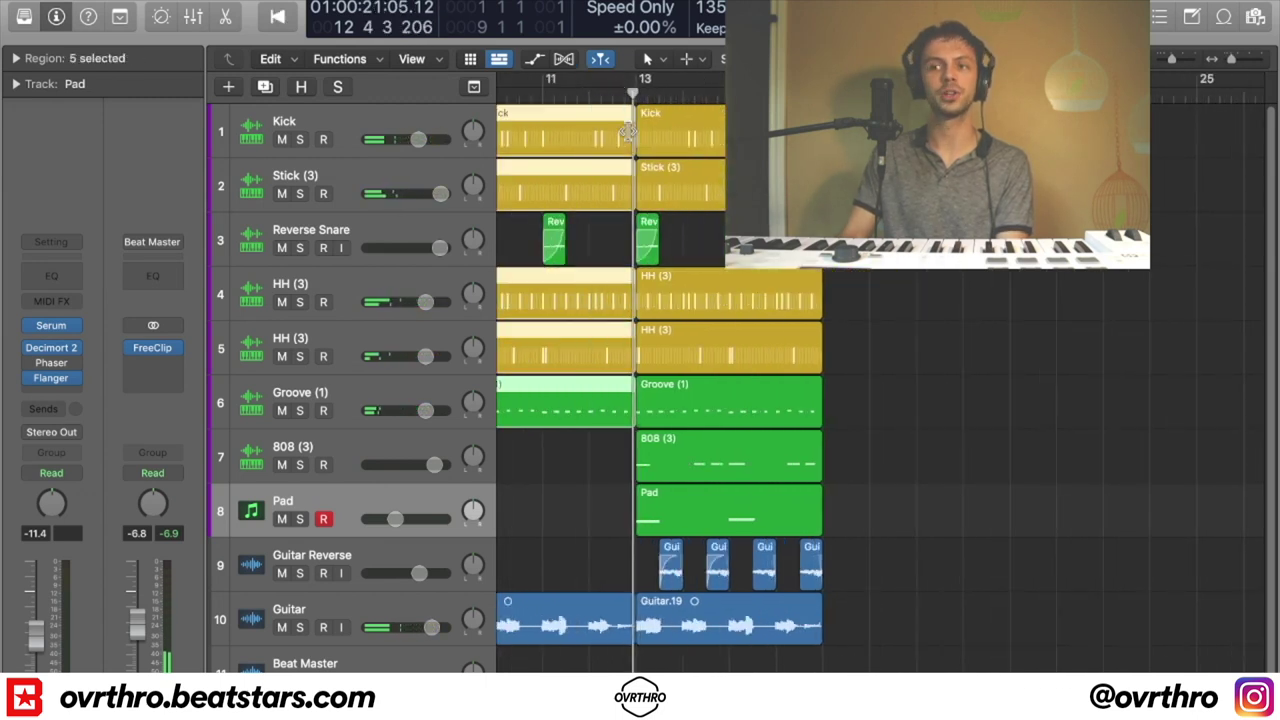
drag(628, 150, 584, 150)
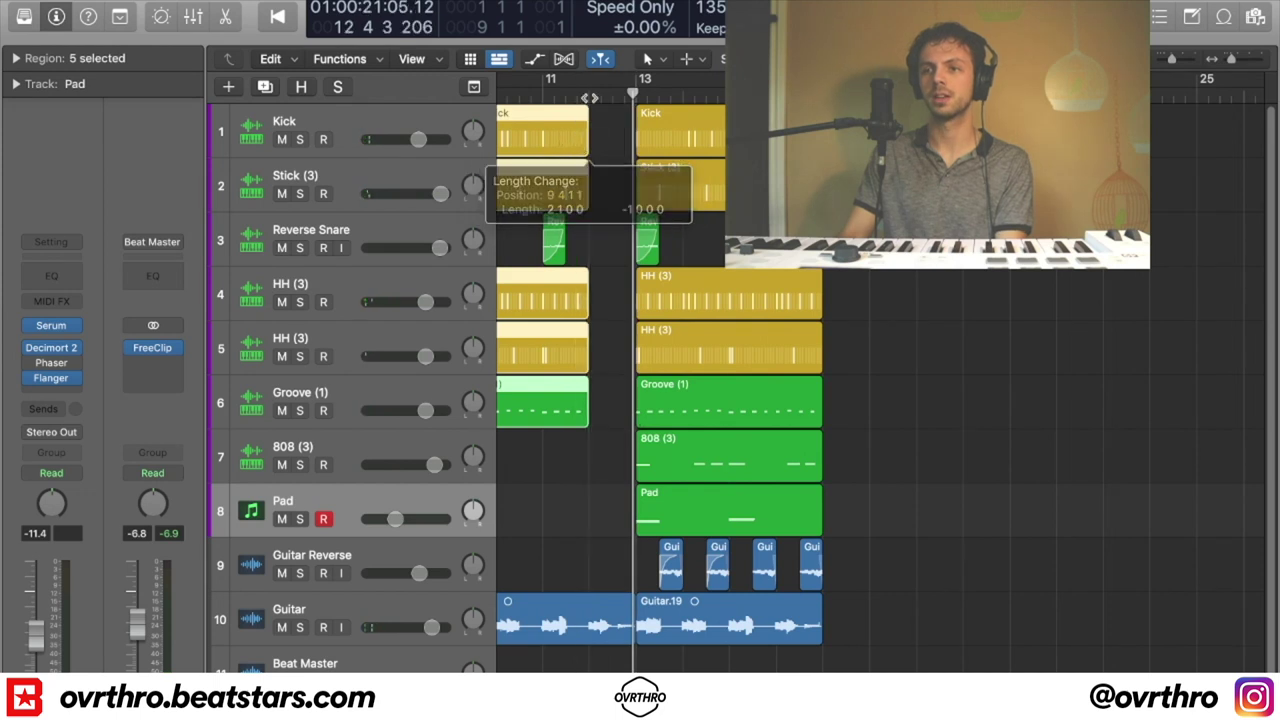
Play into the drop and repeat all regions of bars 13 to 16 once, filling bars 17 to 20
key(space)
key(super+Left)
key(super+Up)
key(super+Up)
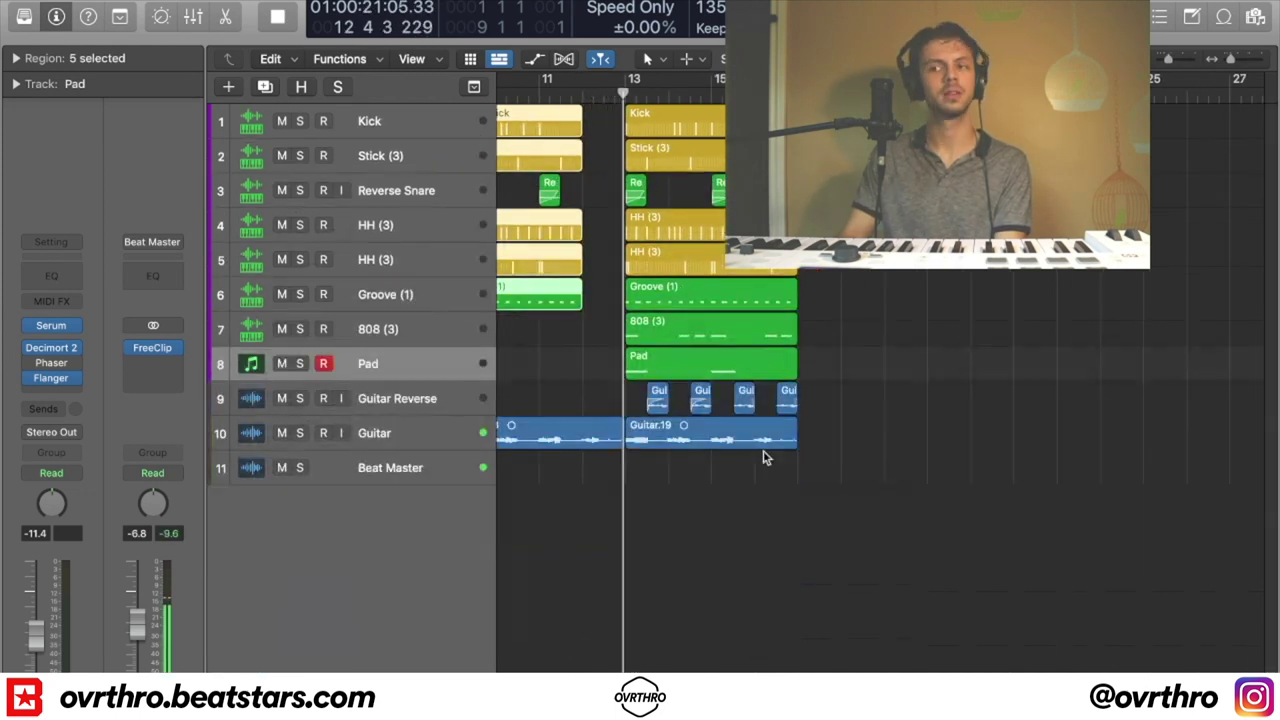
drag(850, 502, 636, 108)
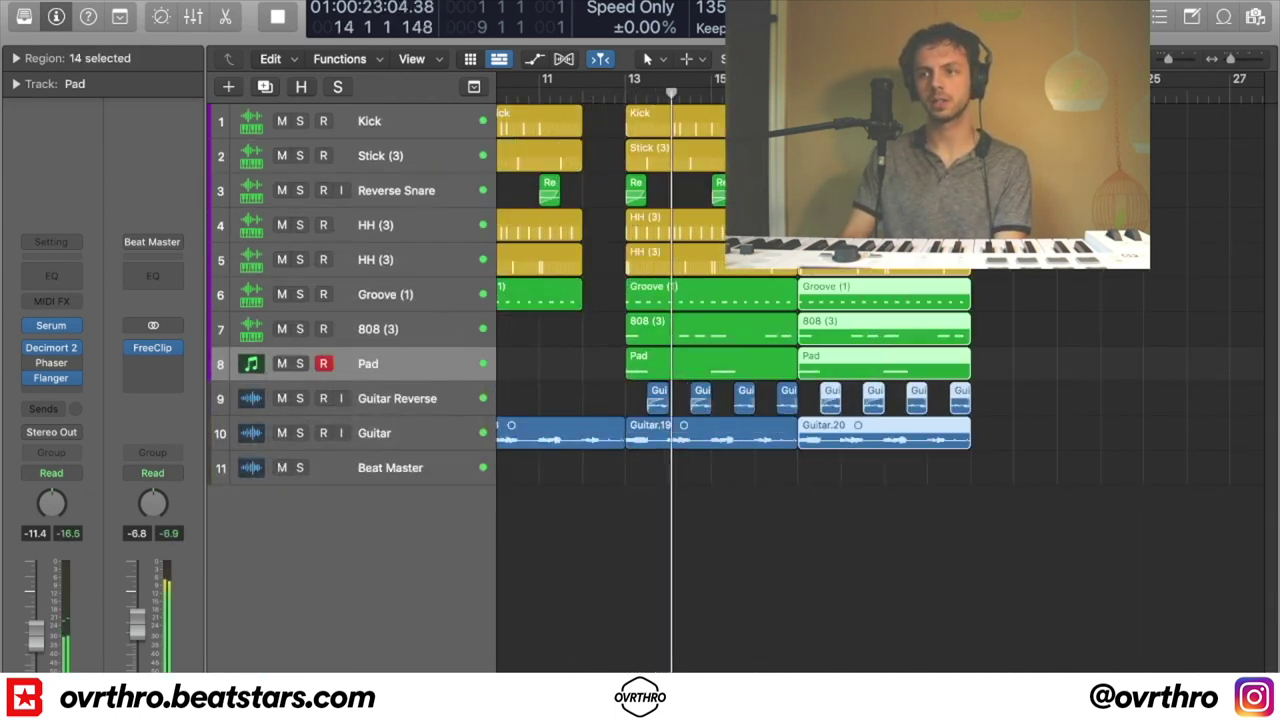
key(super+r)
Repeat all regions from bars 5 to 20 once so they fill bars 21 to 36
scroll(955, 406, left, 5)
drag(897, 497, 586, 108)
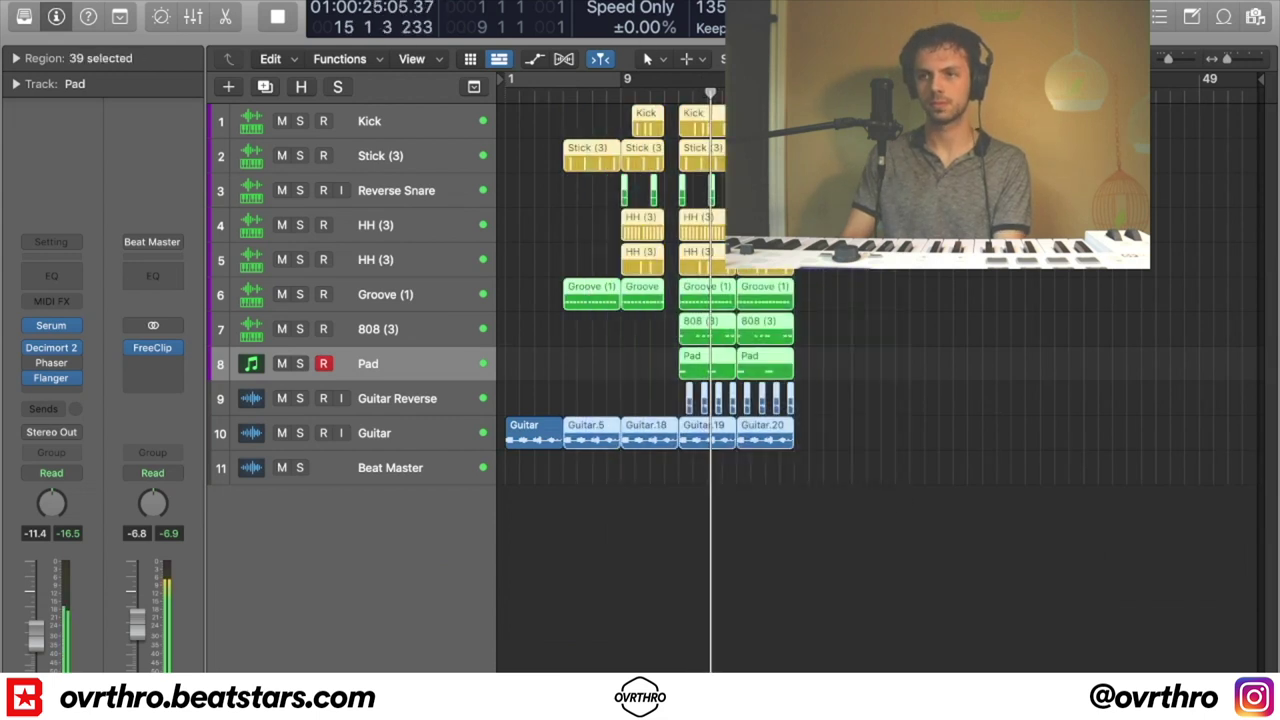
key(super+r)
Delete the Groove region in bars 21 to 24
key(super+Right)
click(903, 362)
click(818, 300)
key(Delete)
key(super+Left)
key(super+Left)
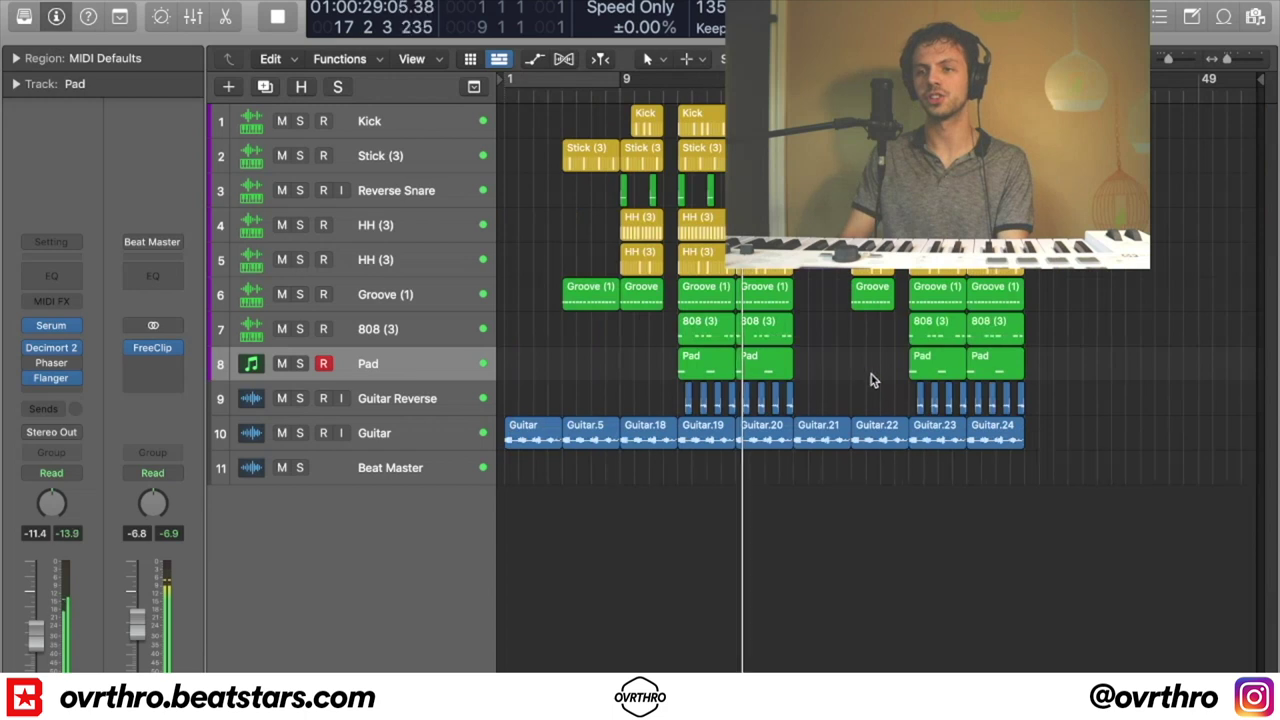
Repeat all regions of bars 21 to 36 into bars 37 to 52, and repeat the last two Guitar regions into bars 53 to 60
drag(1089, 472, 848, 110)
key(super+r)
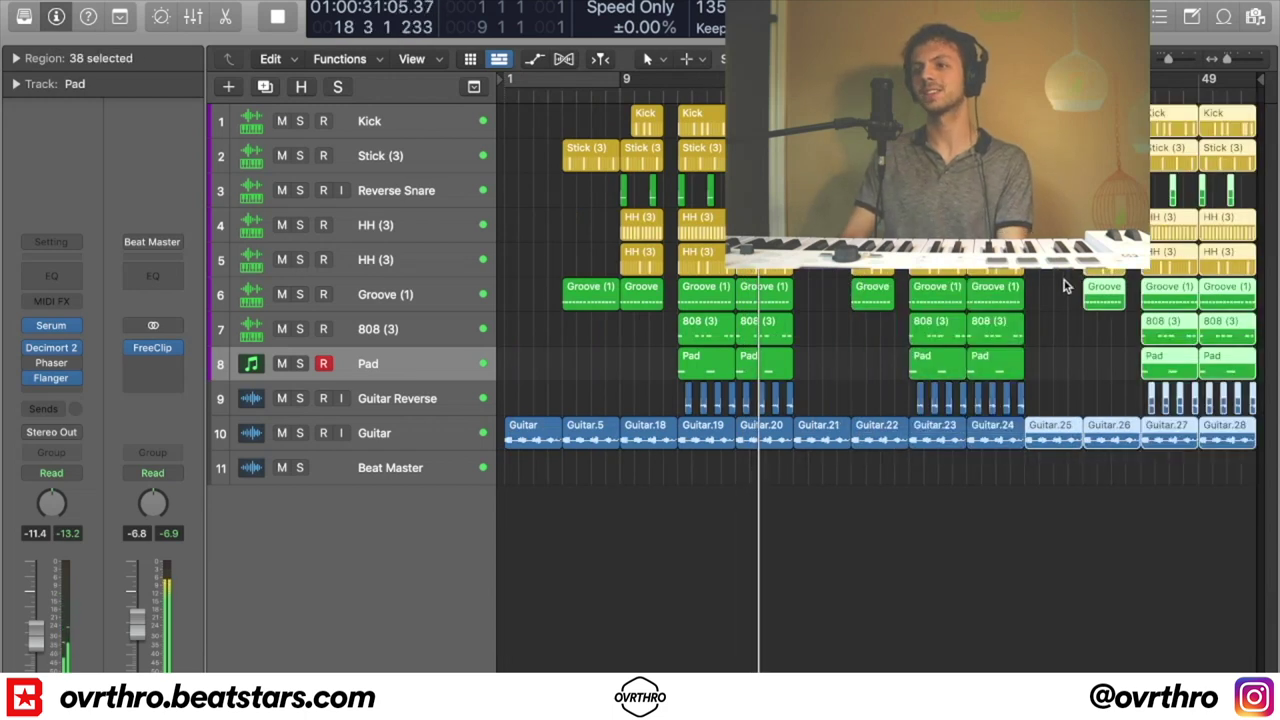
drag(1222, 493, 1185, 425)
key(super+r)
scroll(835, 463, right, 5)
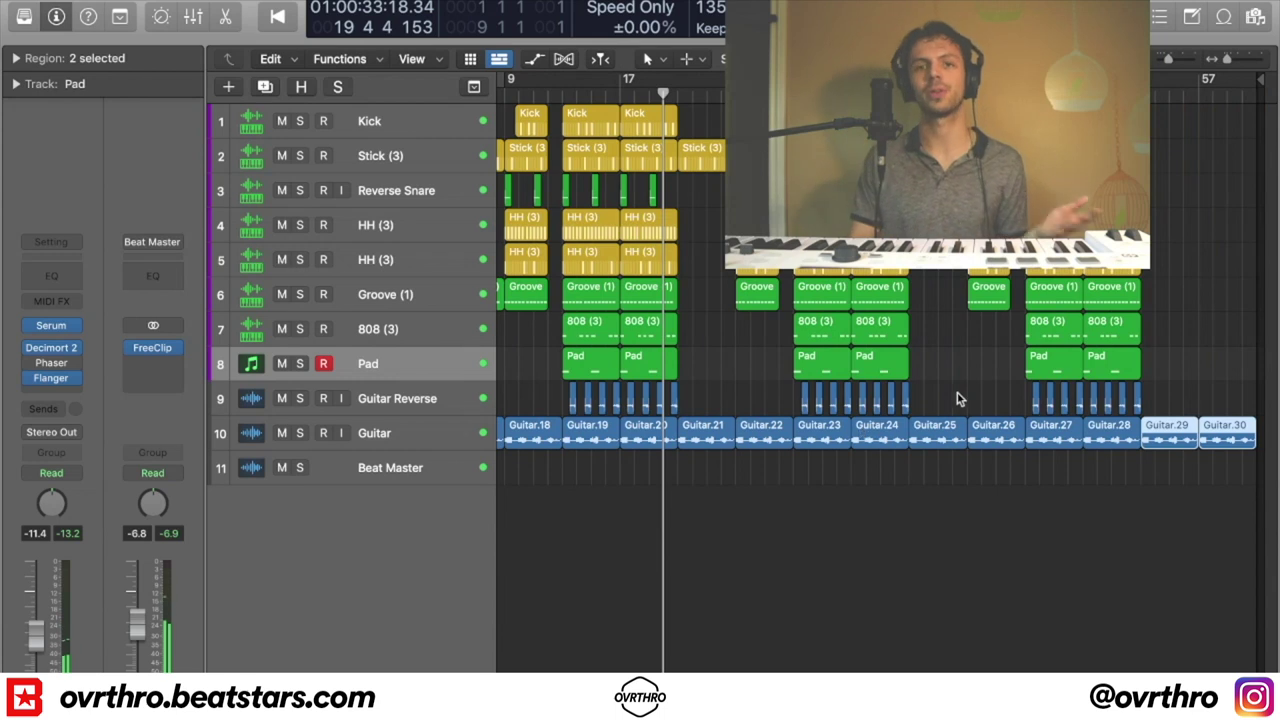
ctrl+alt+click(858, 468)
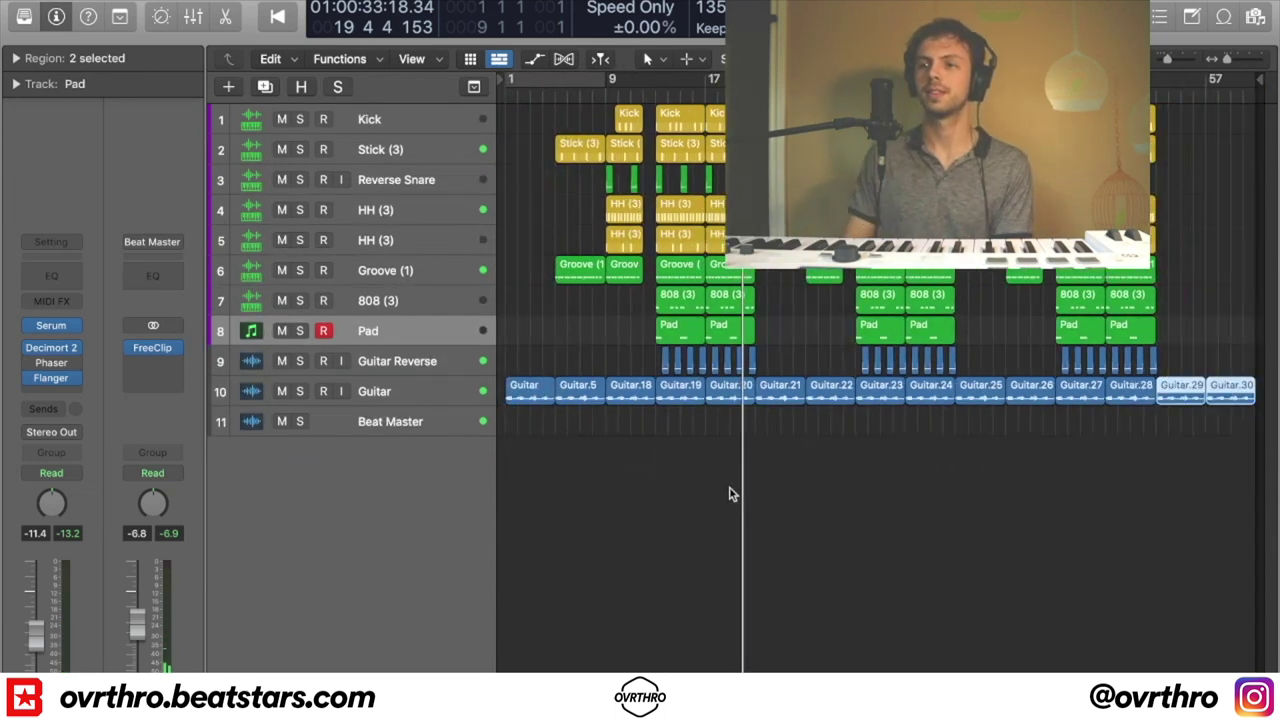
key(super+Down)
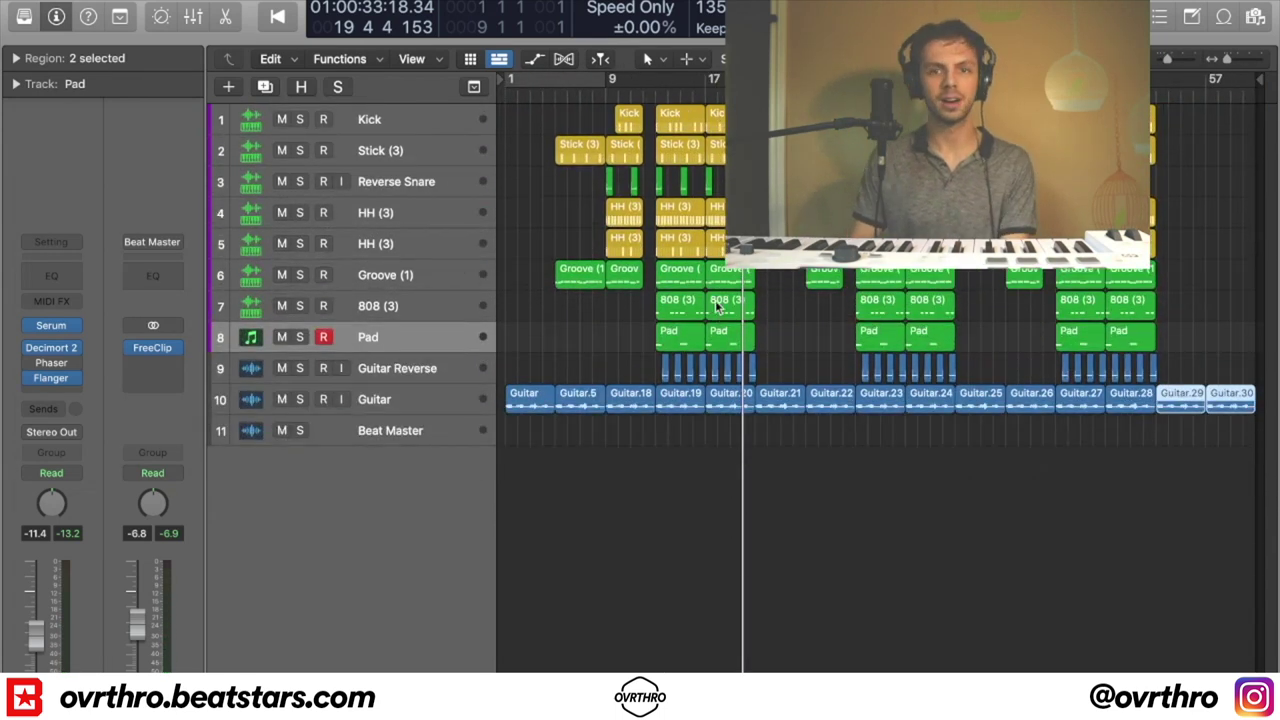
key(super+Right)
key(super+Right)
key(super+Right)
key(super+Right)
key(super+Right)
key(super+Left)
key(super+Left)
key(super+Left)
key(super+Left)
key(super+Left)
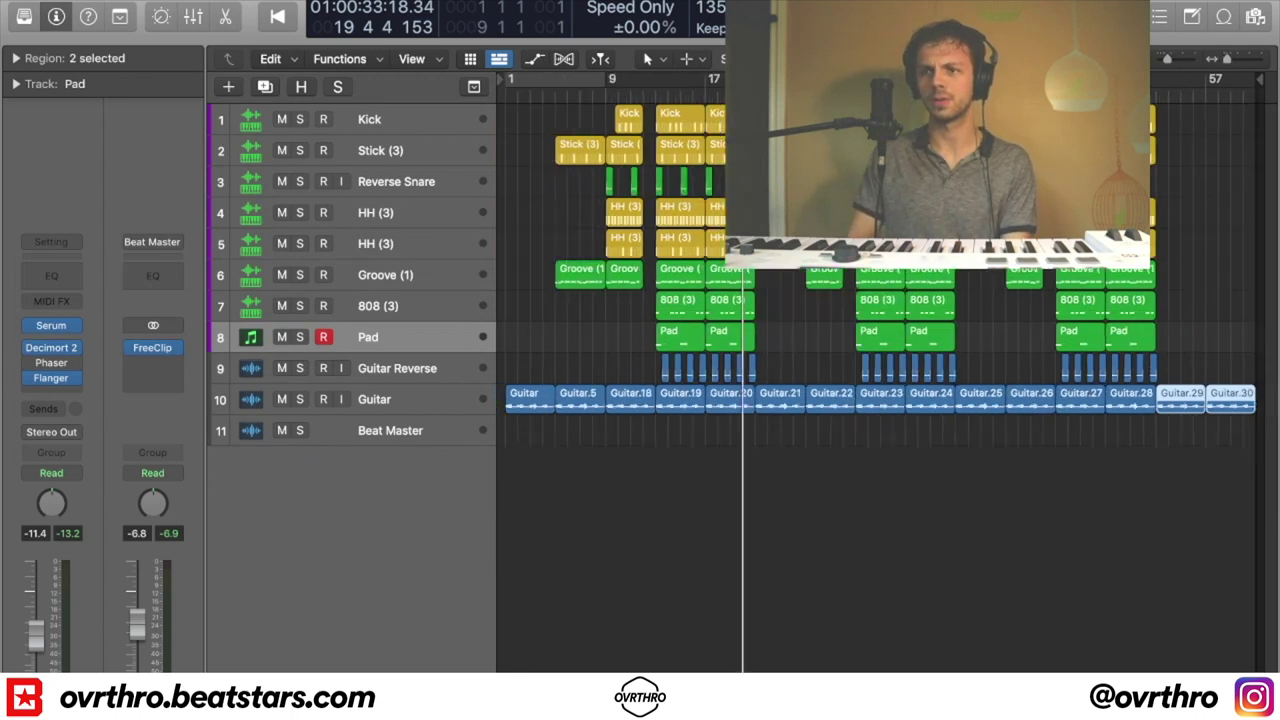
Delete the last Guitar region in bars 57 to 60 and set the project end to bar 57
click(1233, 396)
key(Delete)
mouse_move(1260, 80)
mouse_down()
mouse_move(1228, 85)
mouse_move(1208, 114)
mouse_up()
click(393, 401)
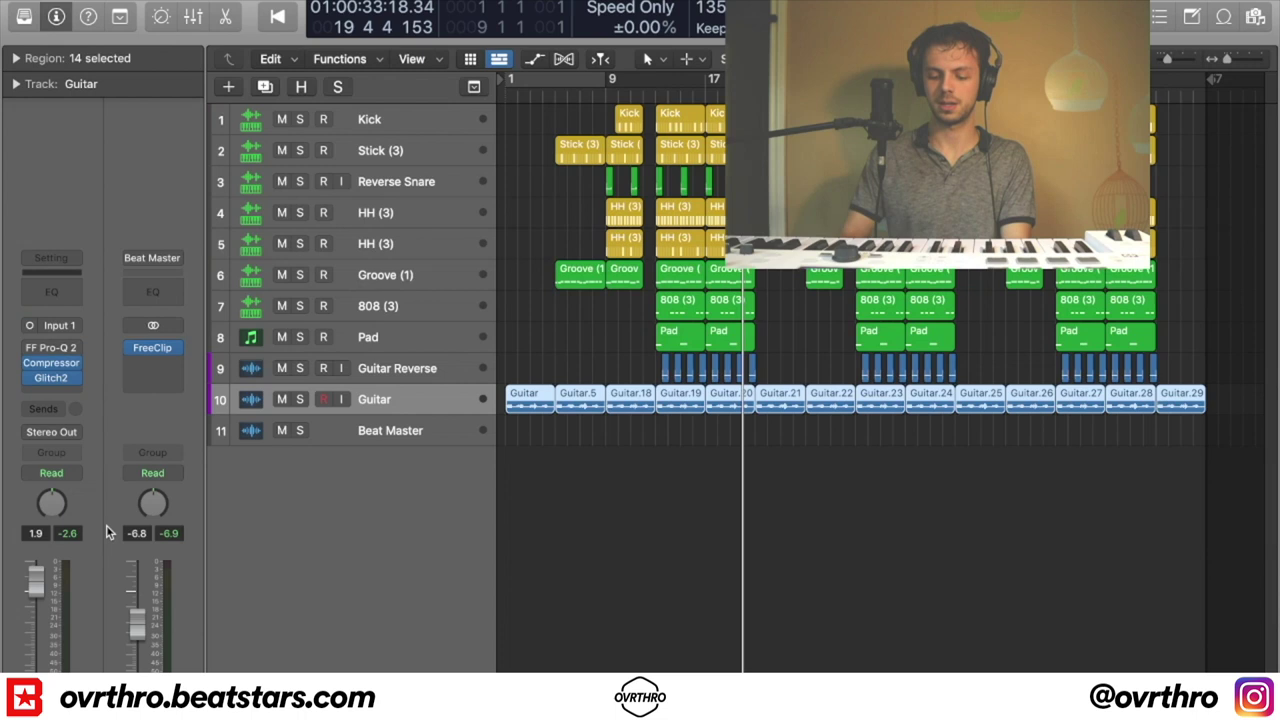
key(super+shift+m)
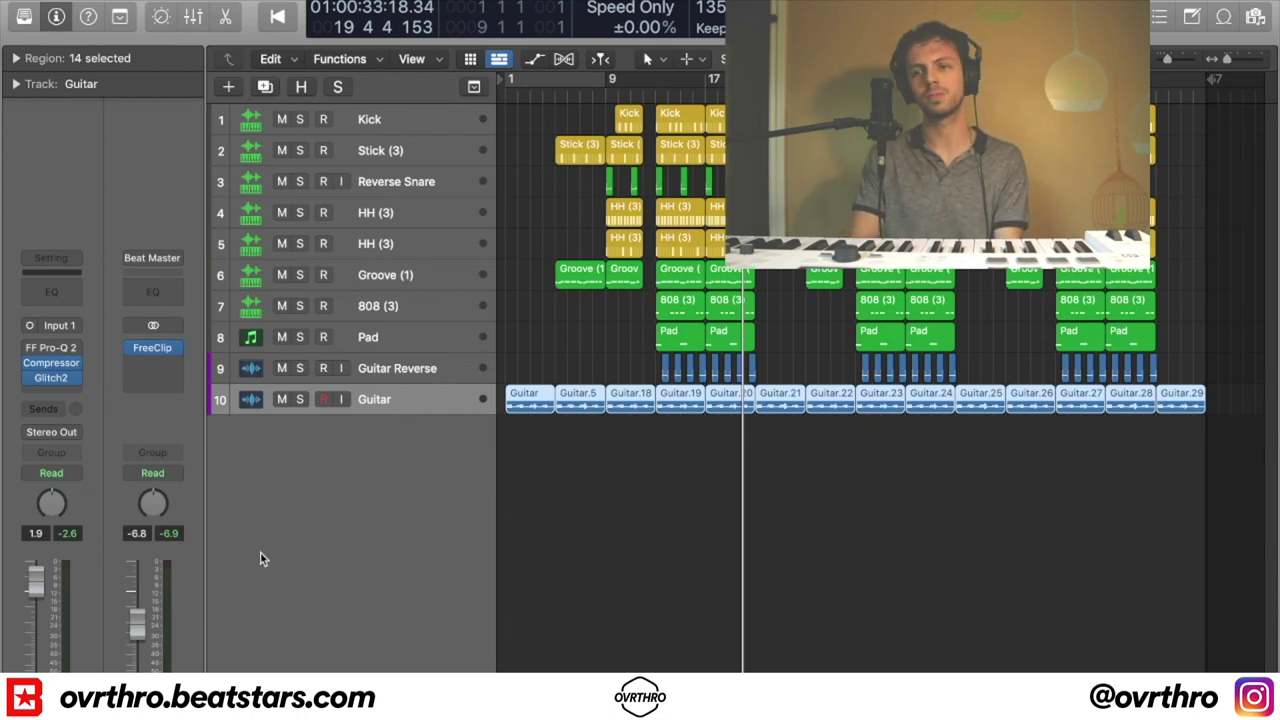
key(super+shift+z)
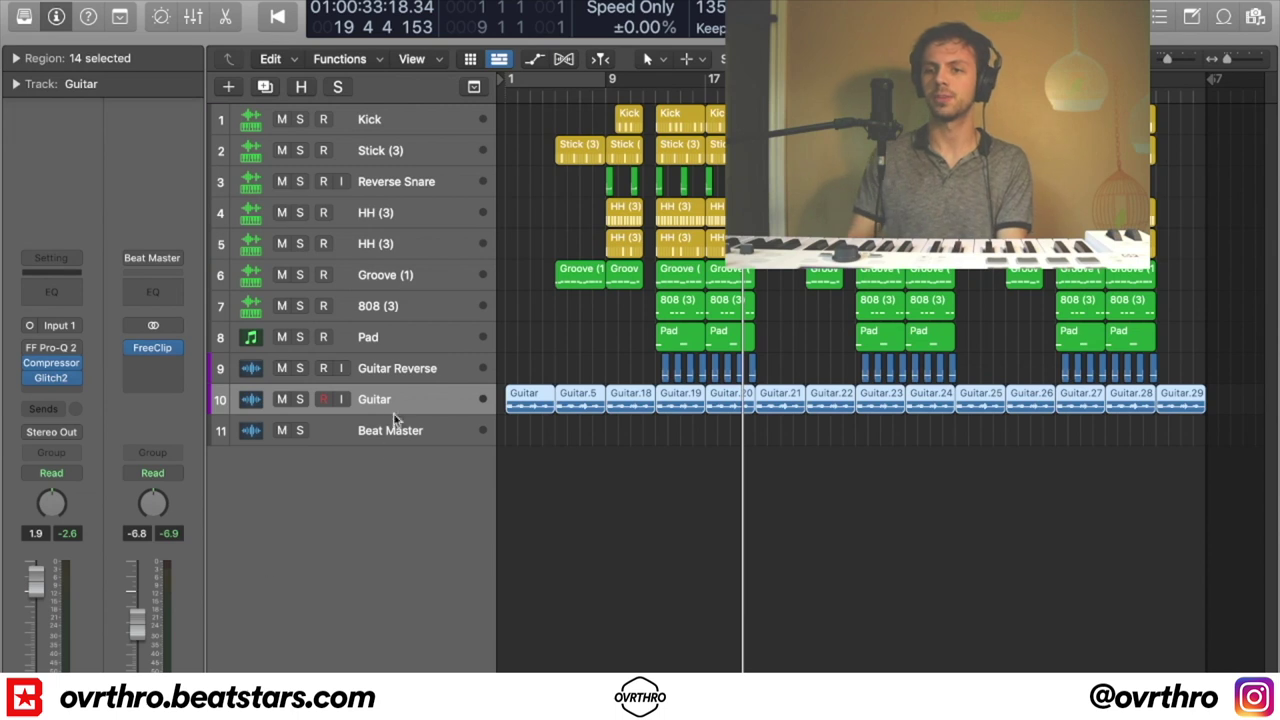
Automate the Beat Master volume to hold -6.8 dB until bar 53 and fade out across the final guitar region, then hide the automation
click(398, 428)
key(a)
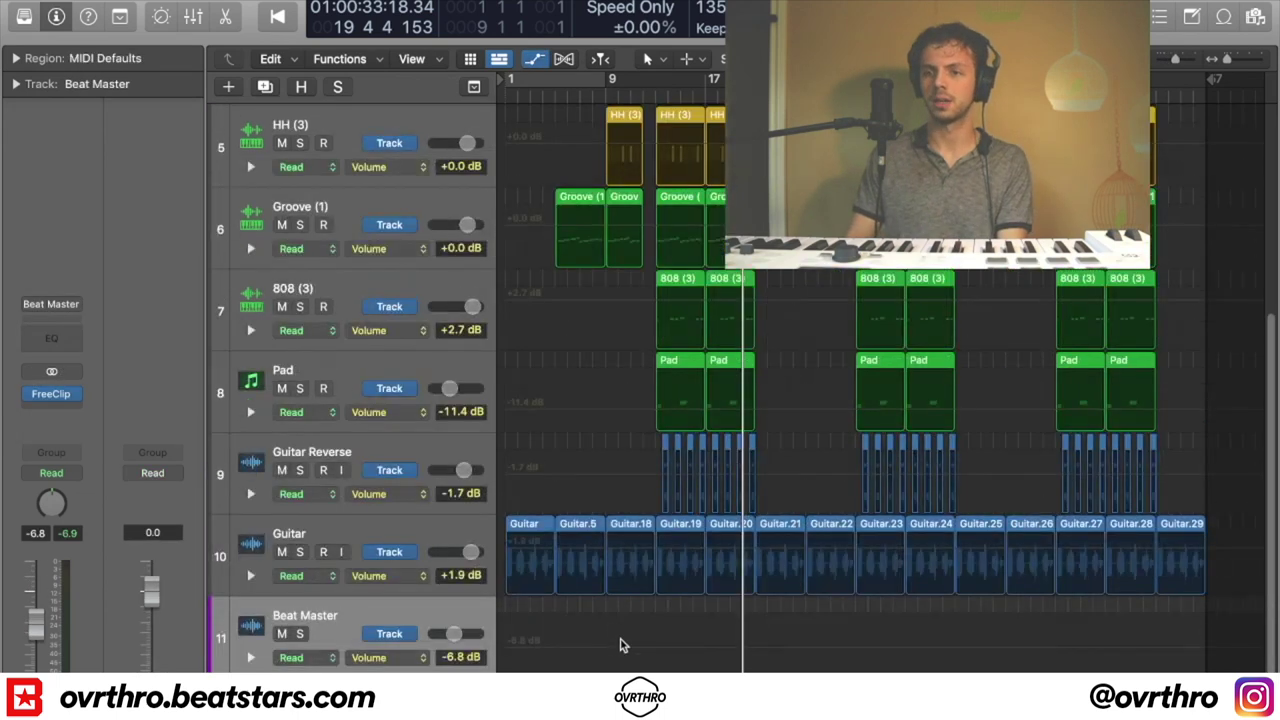
click(620, 656)
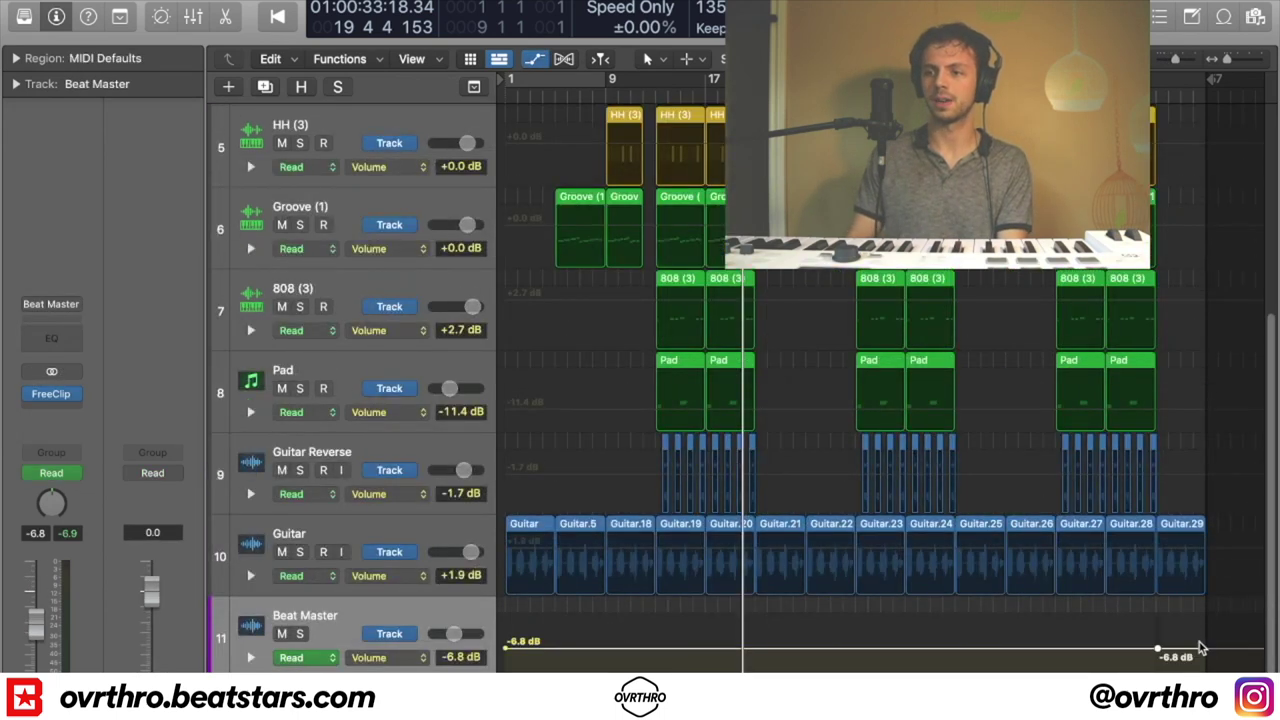
drag(1207, 648, 1211, 655)
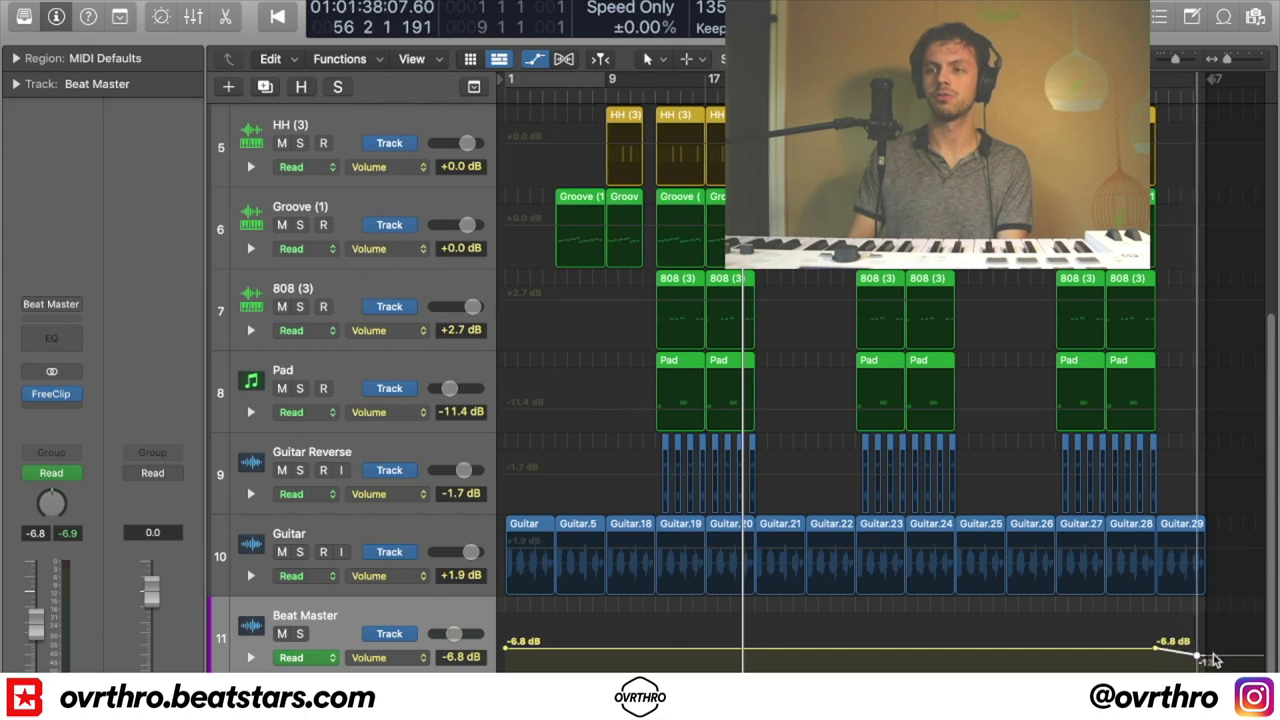
key(a)
Play the outro from bar 53 to check the Beat Master fade-out
click(1155, 95)
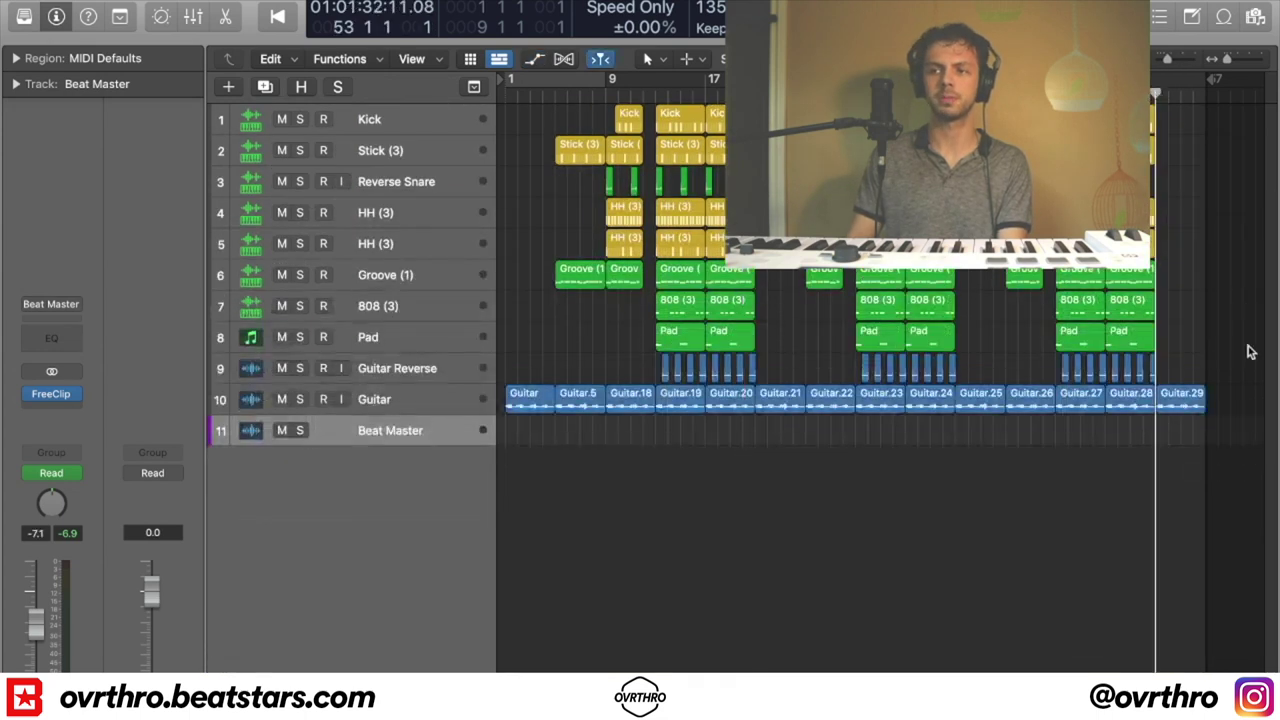
key(space)
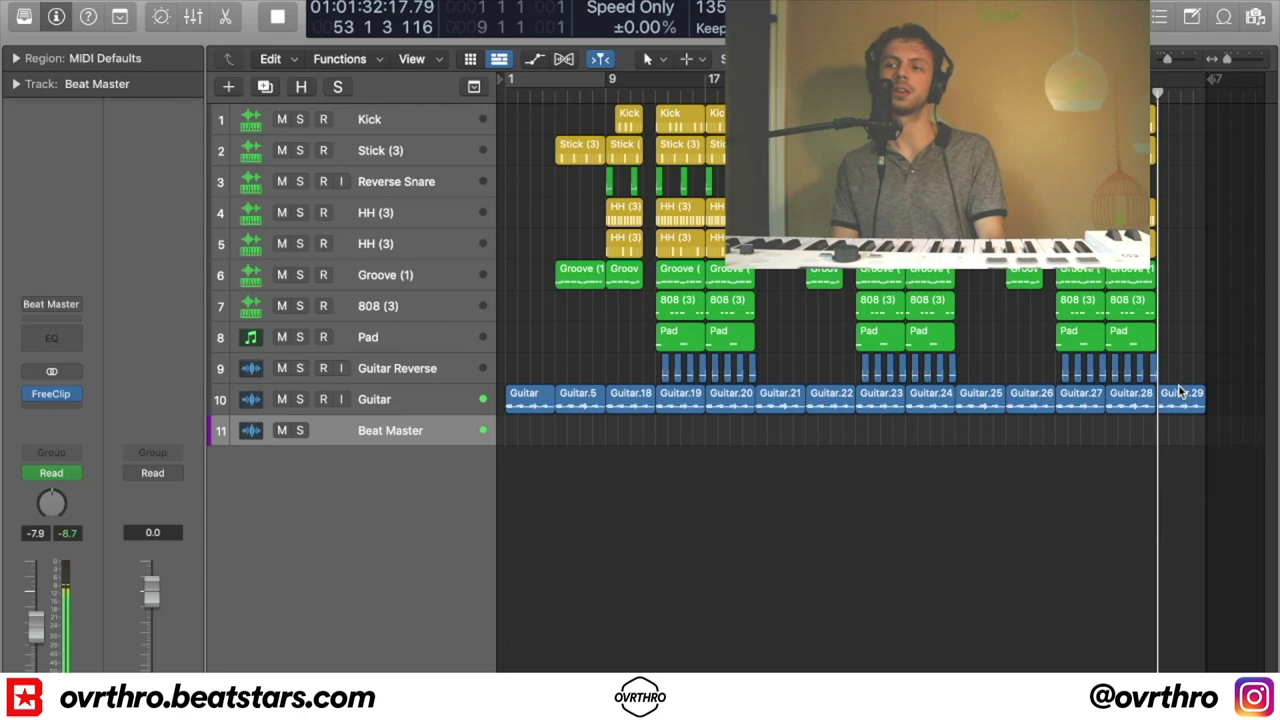
key(super+Down)
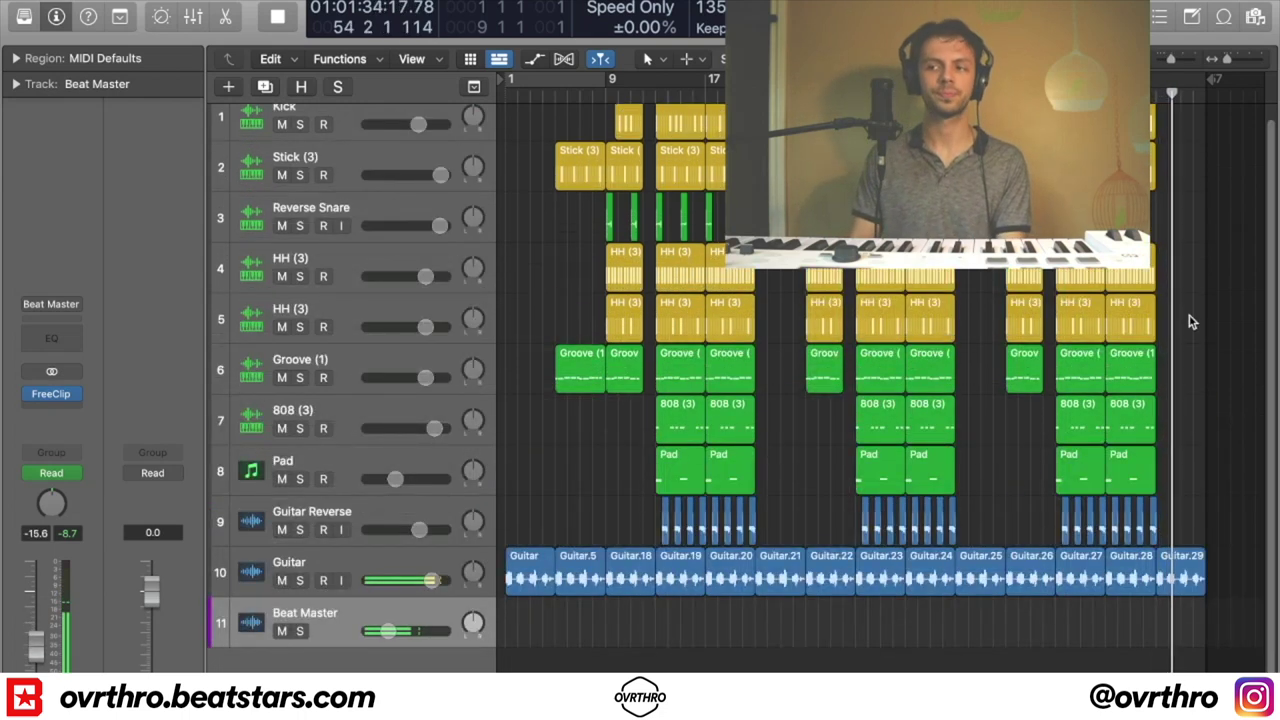
key(space)
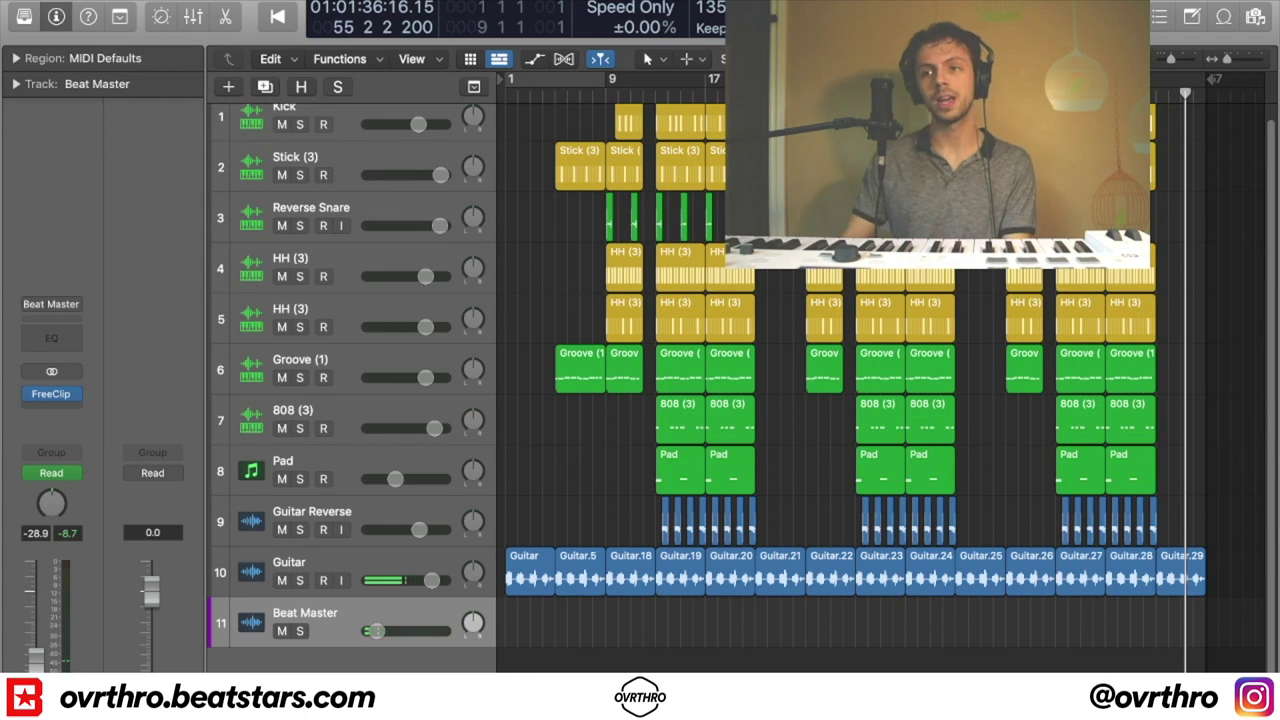
Open the recent project Disguise and close the current project
click(142, 0)
mouse_move(195, 34)
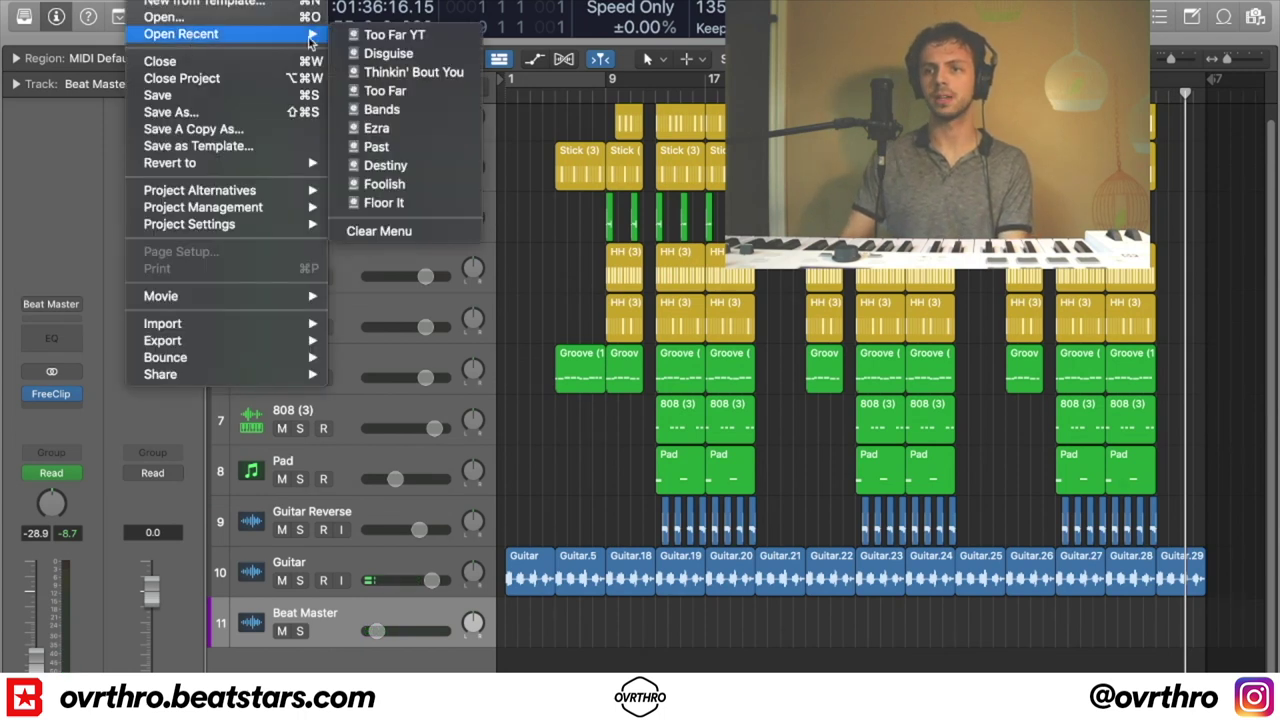
click(372, 52)
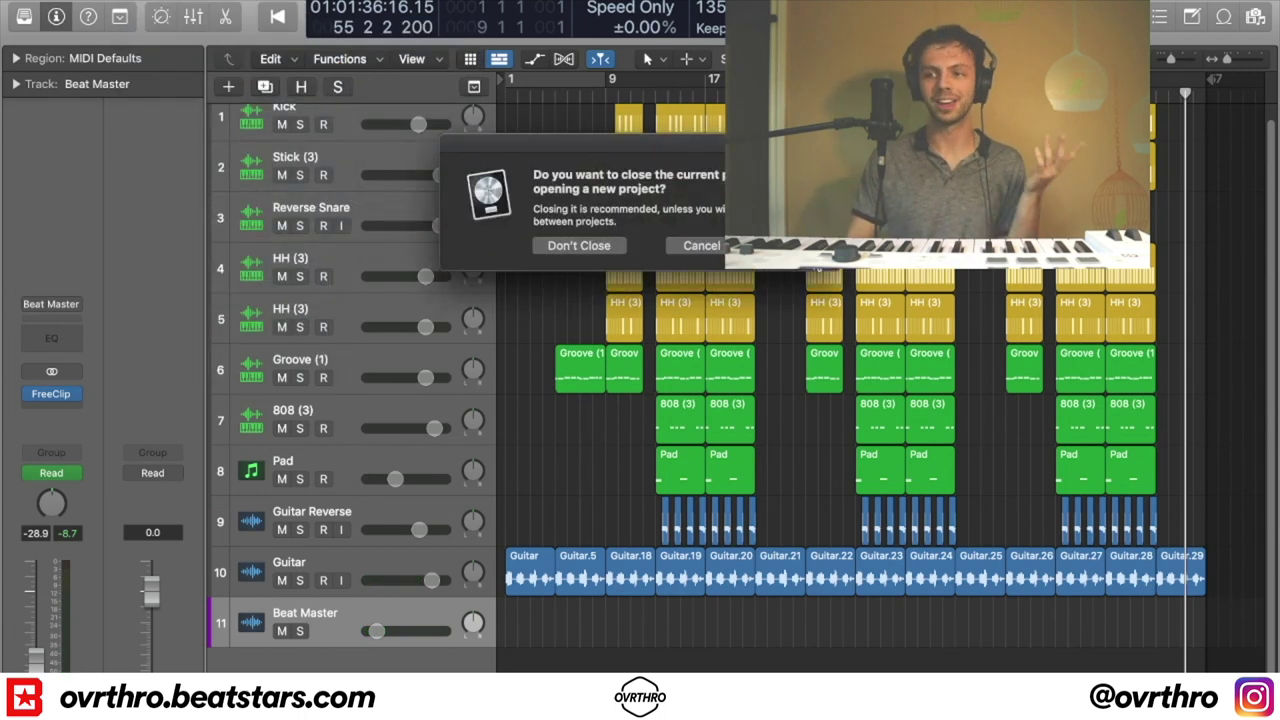
click(782, 245)
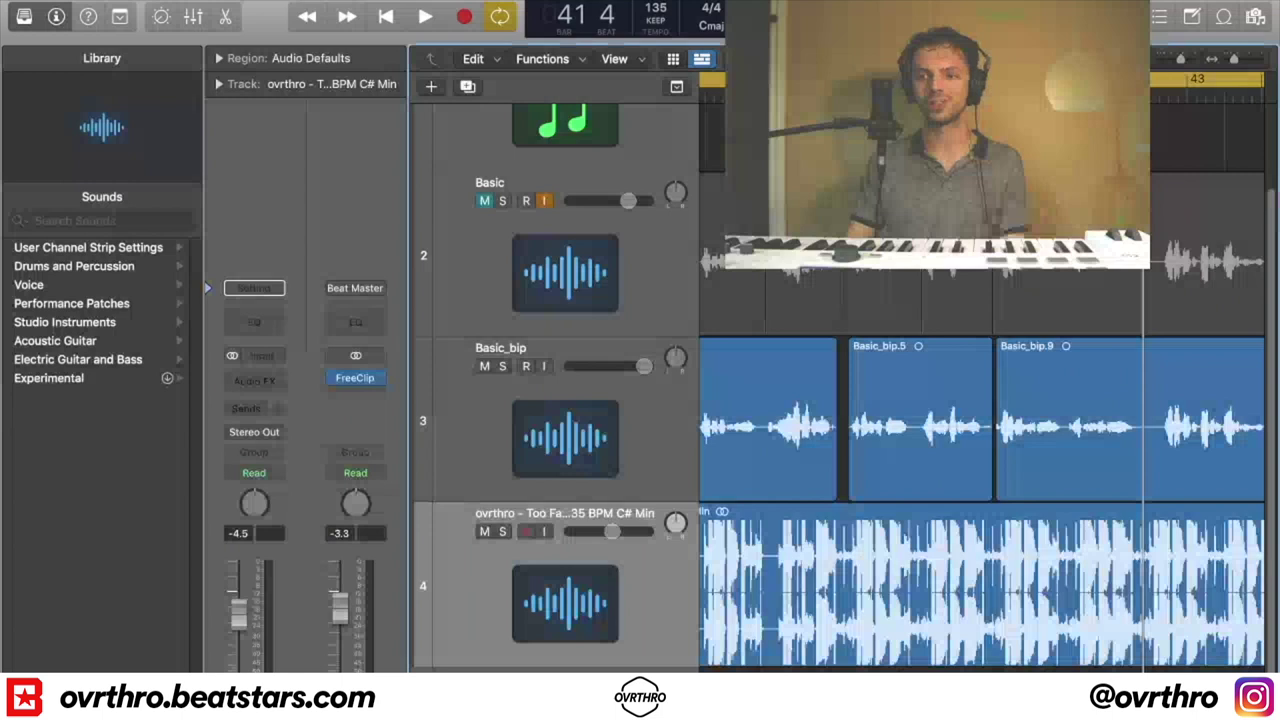
Play the vocal song from bar 21 and set the Too Far beat track's volume to -4.4 dB
key(space)
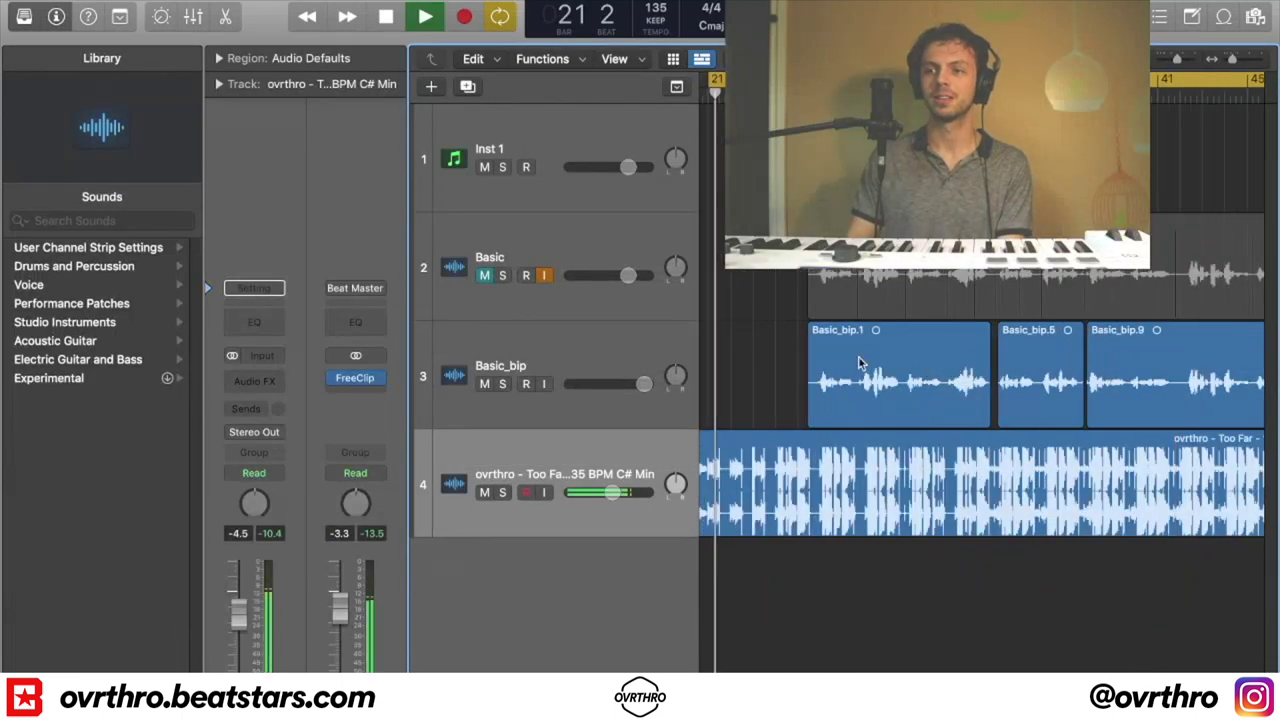
drag(607, 499, 605, 502)
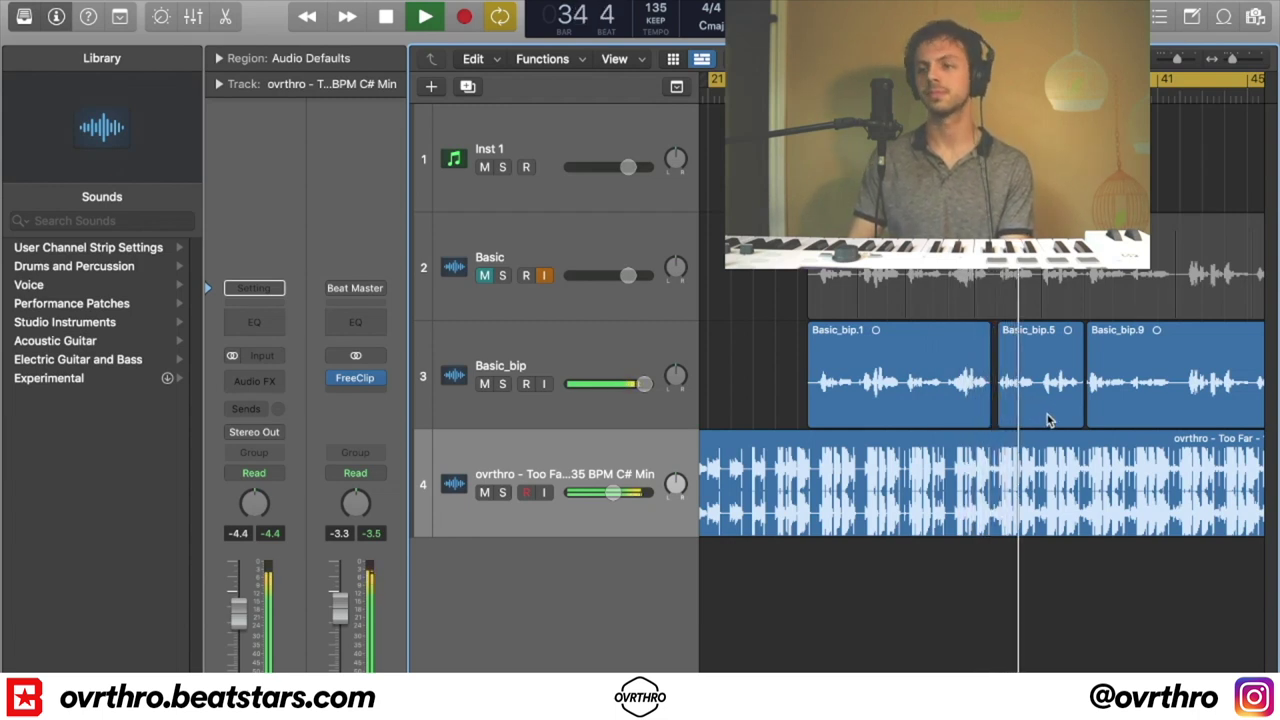
key(super+Down)
key(super+Down)
key(super+Down)
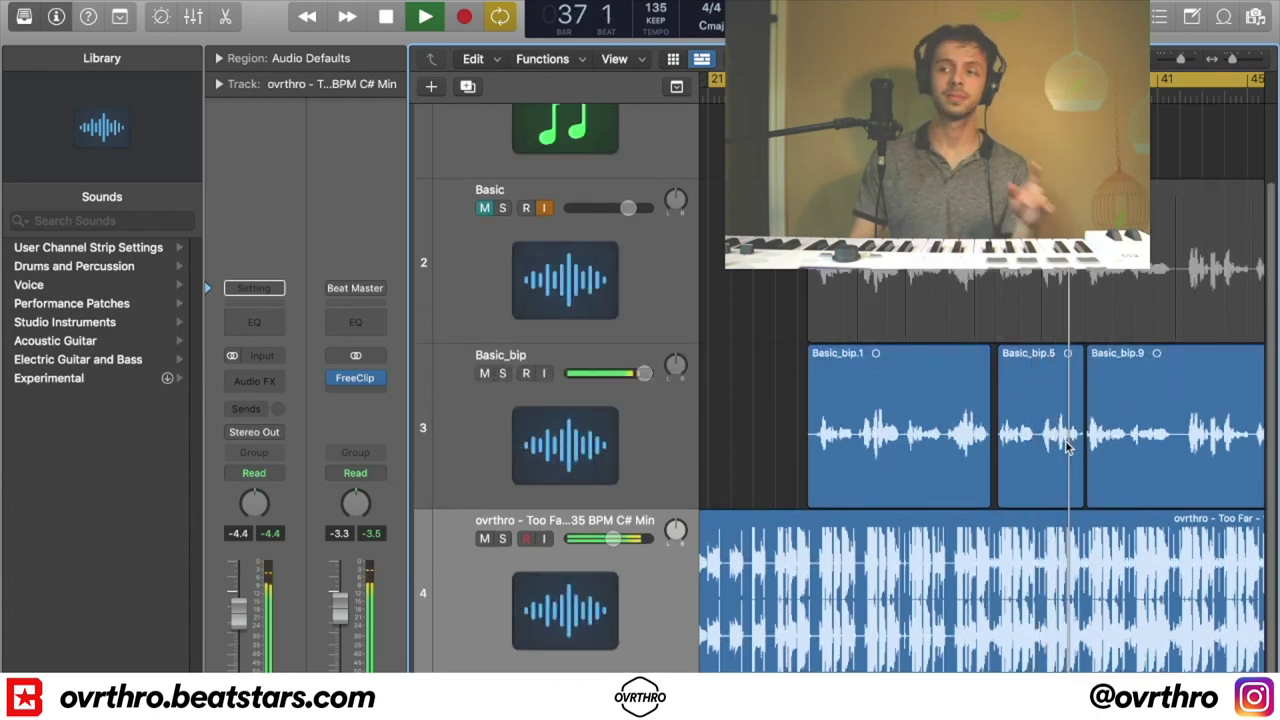
key(super+Down)
key(super+Right)
key(super+Right)
key(super+Right)
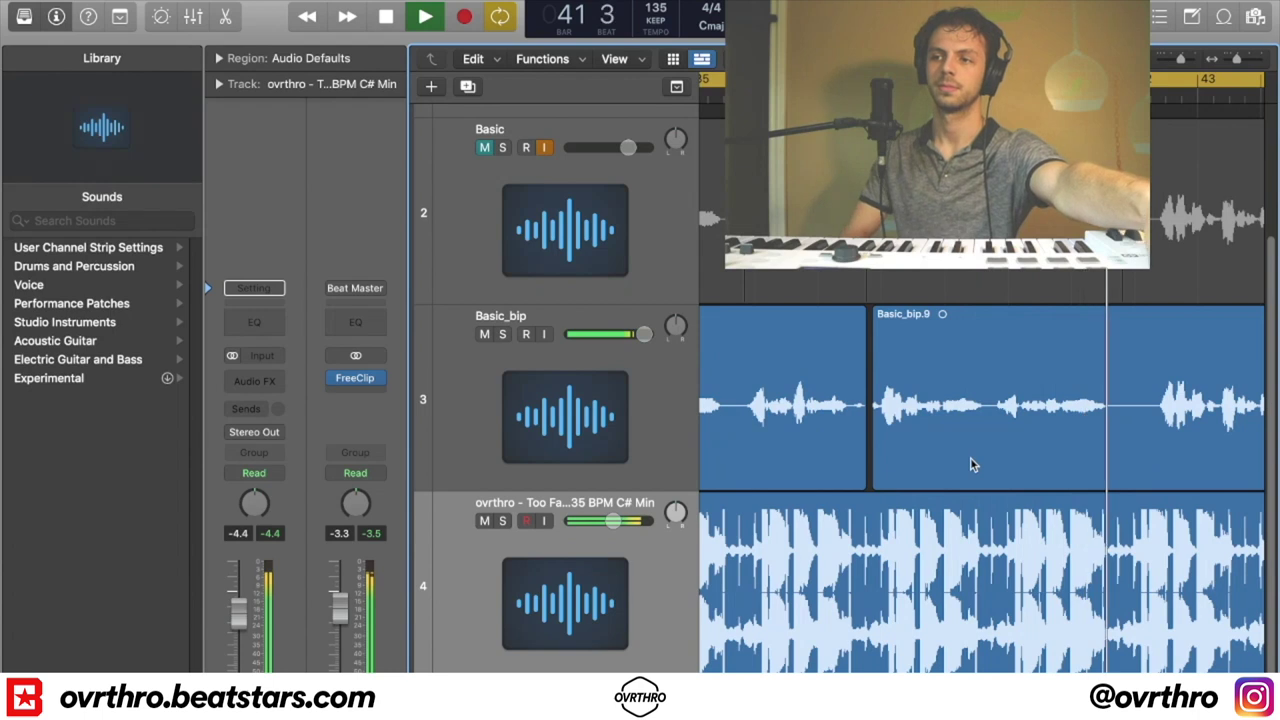
Stop playback, fit the whole arrangement in view and switch to the OBS recording window
key(space)
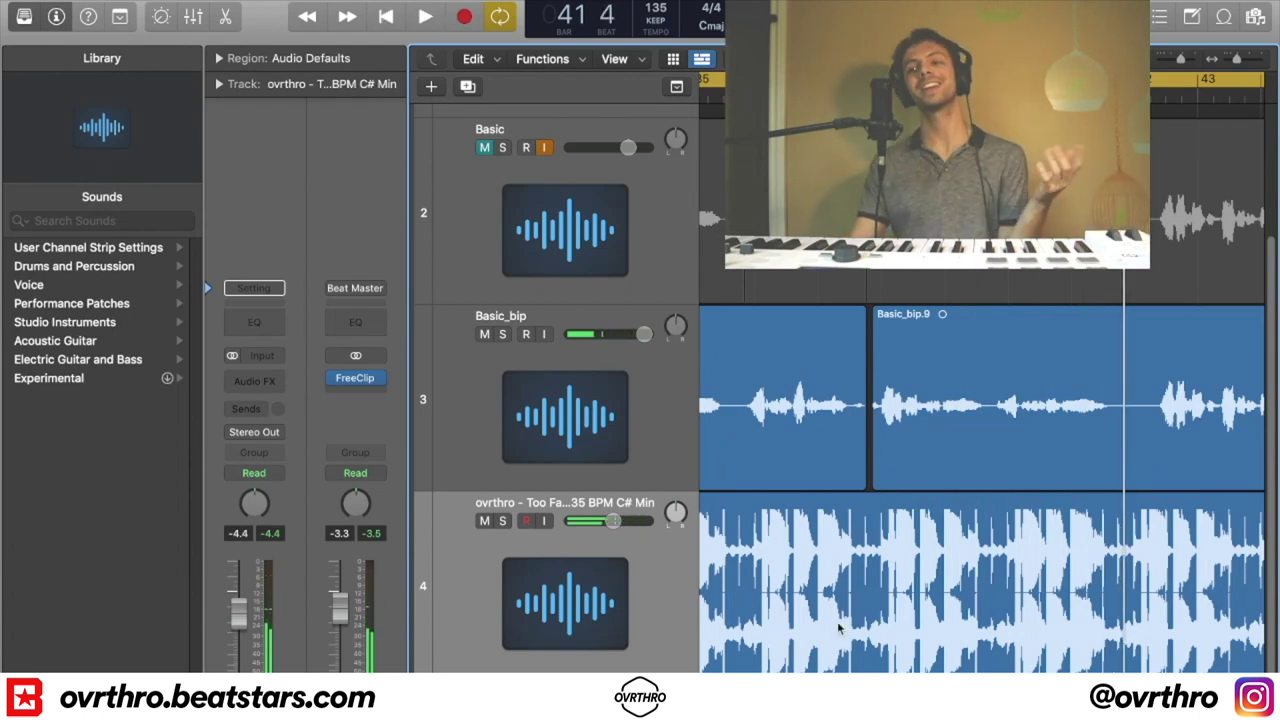
key(z)
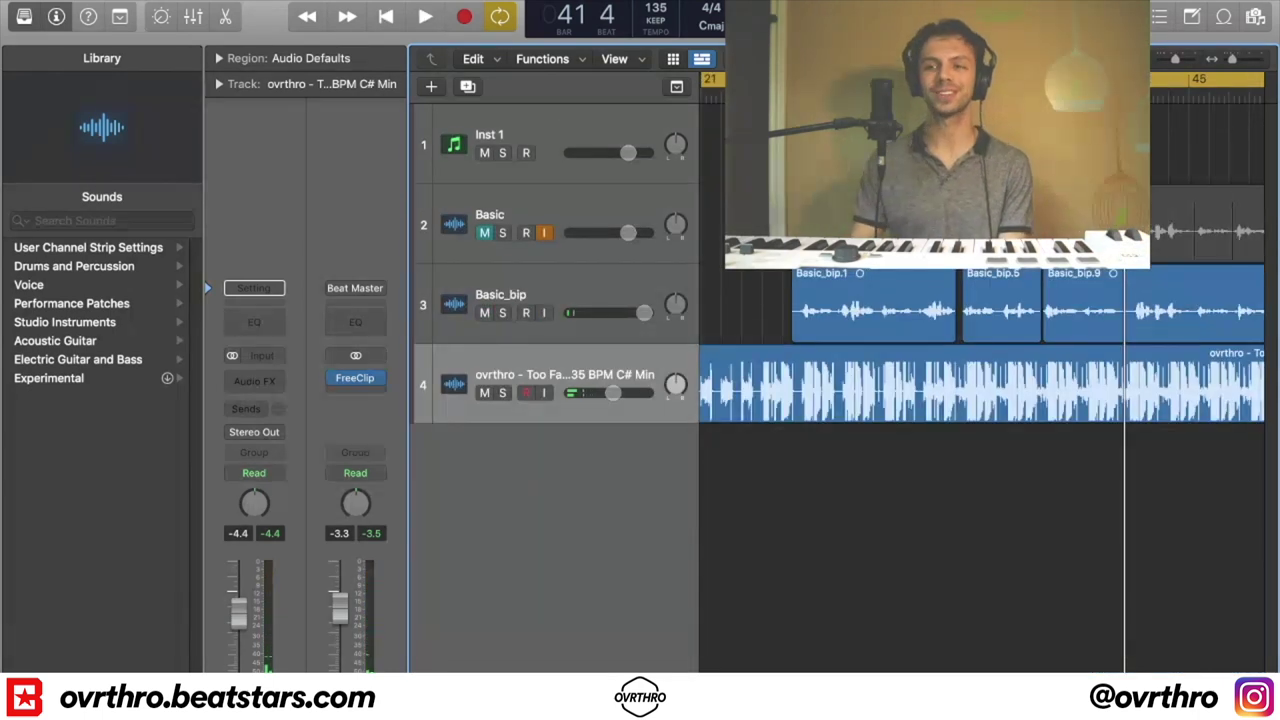
key(ctrl+Right)
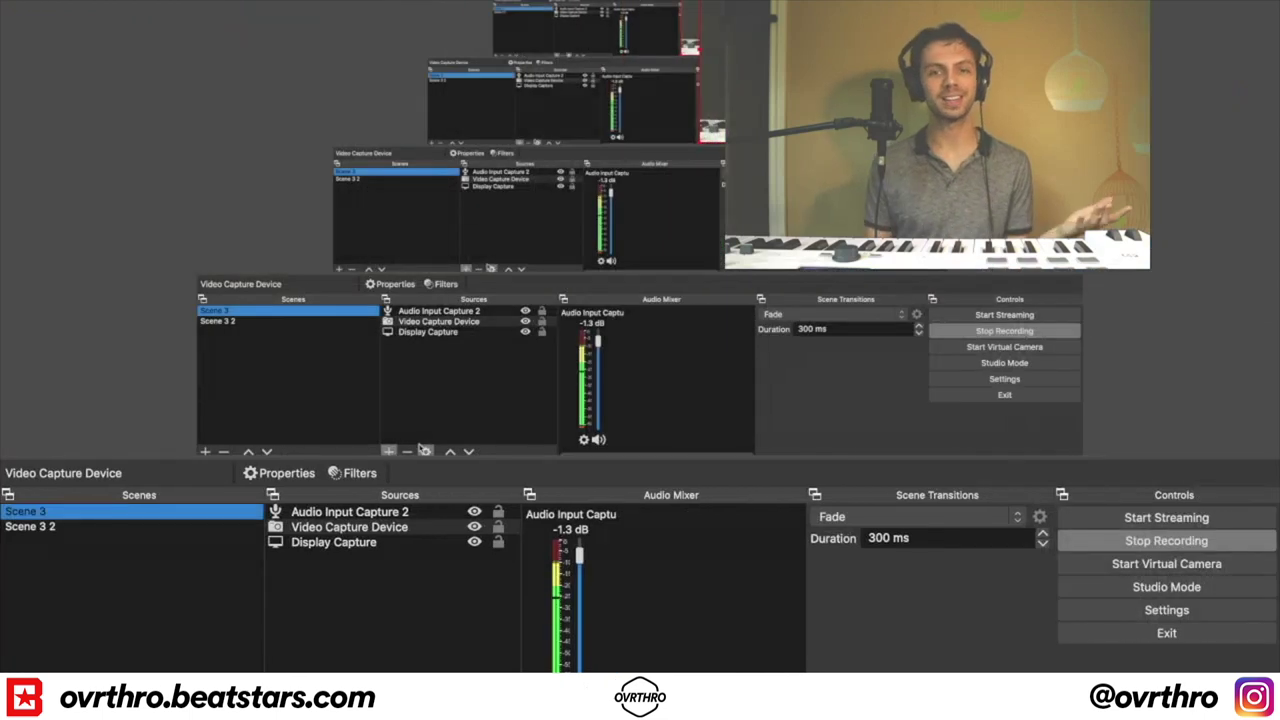